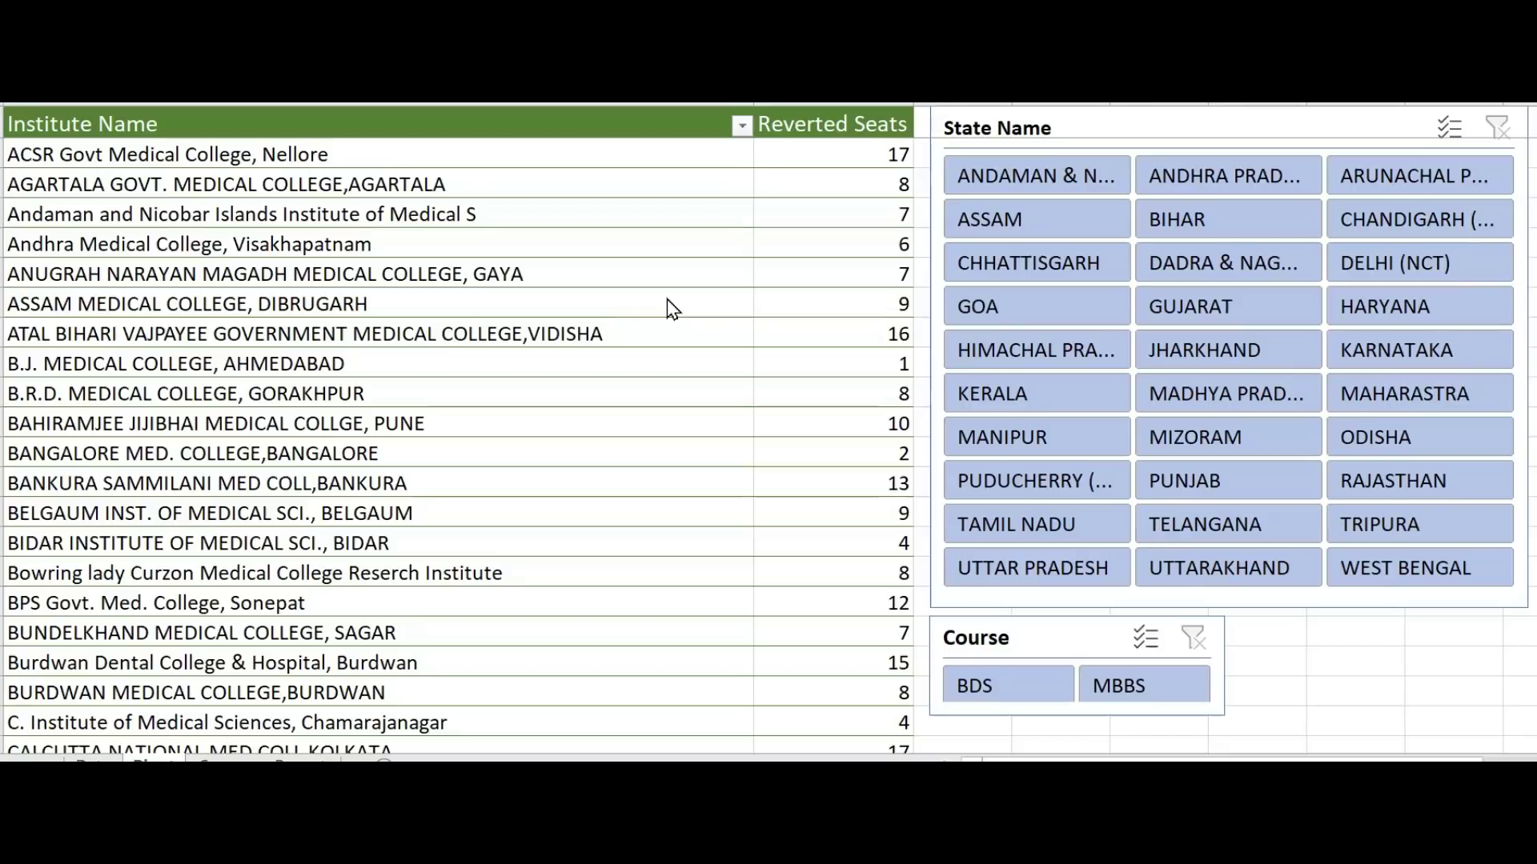
Step: Filter the pivot table to the MBBS course and view Andaman & Nicobar, Andhra Pradesh and Arunachal Pradesh one state at a time
{"action": "left_click", "coordinate": [961, 687]}
{"action": "left_click", "coordinate": [929, 694]}
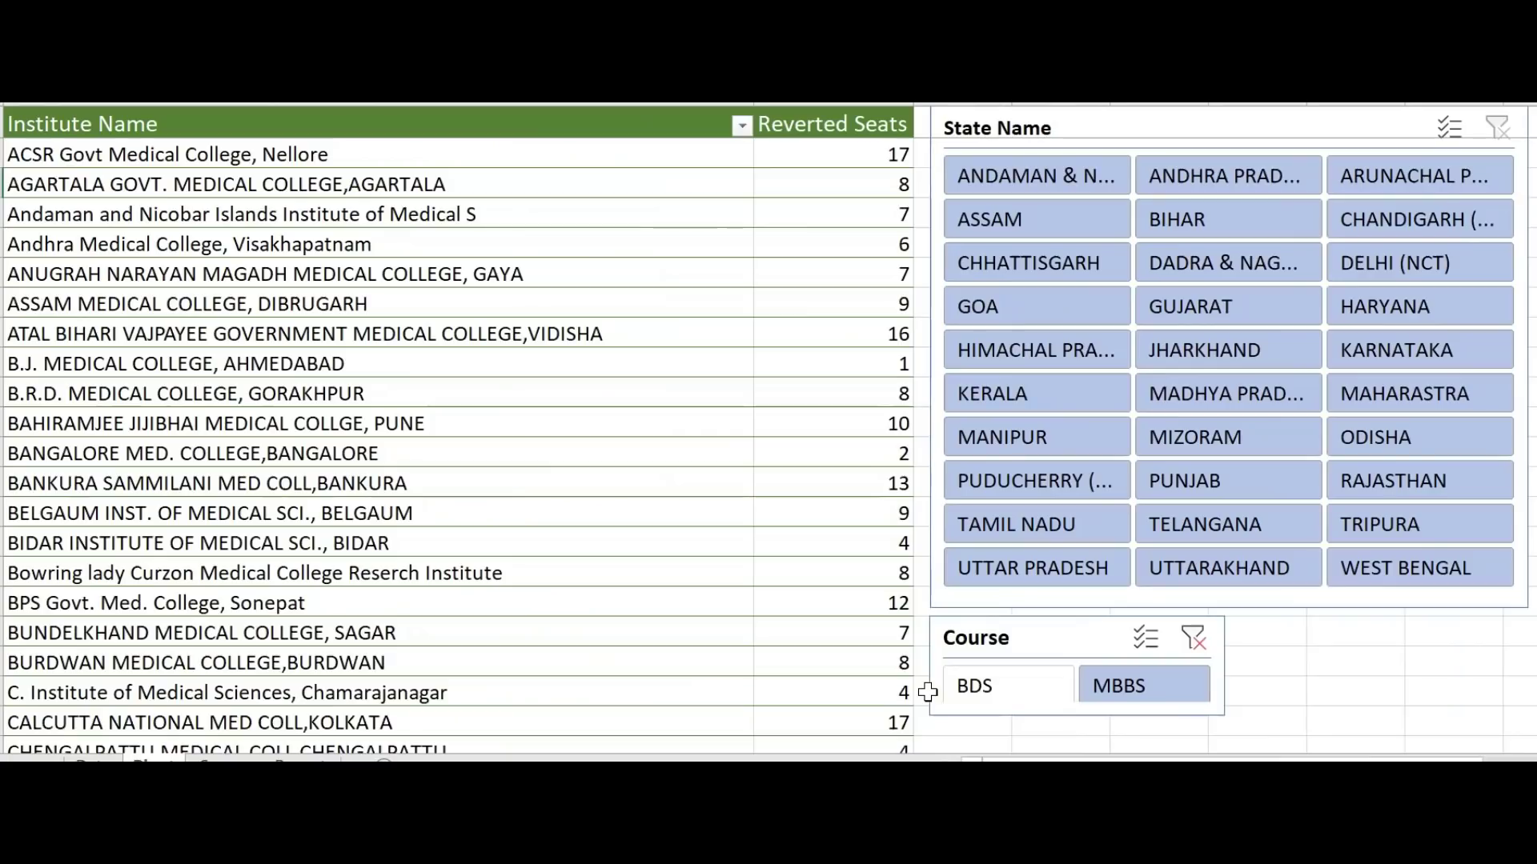
{"action": "left_click", "coordinate": [1087, 179]}
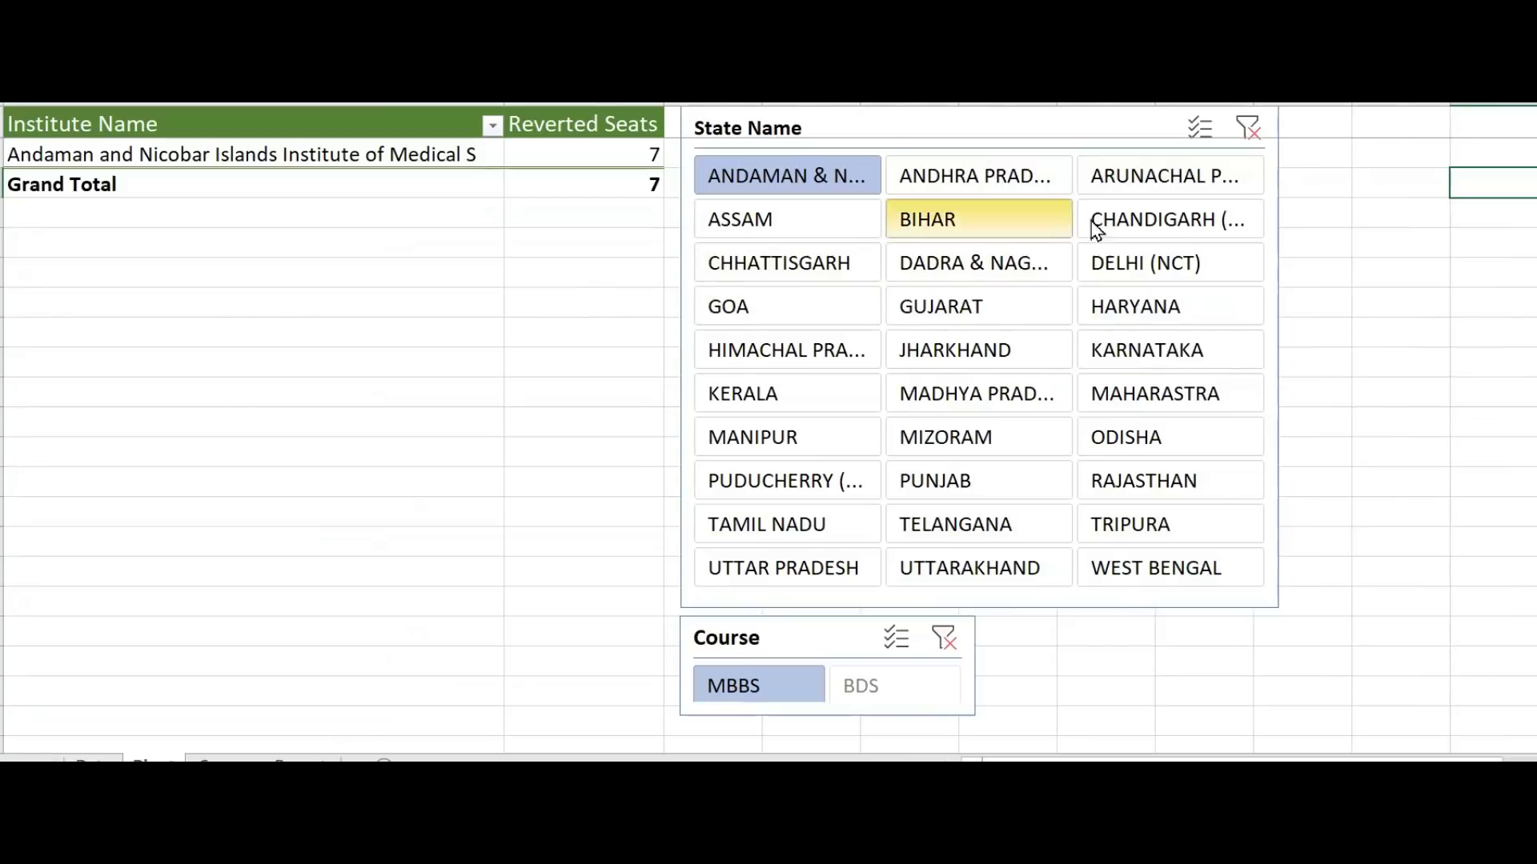
{"action": "left_click", "coordinate": [1026, 188]}
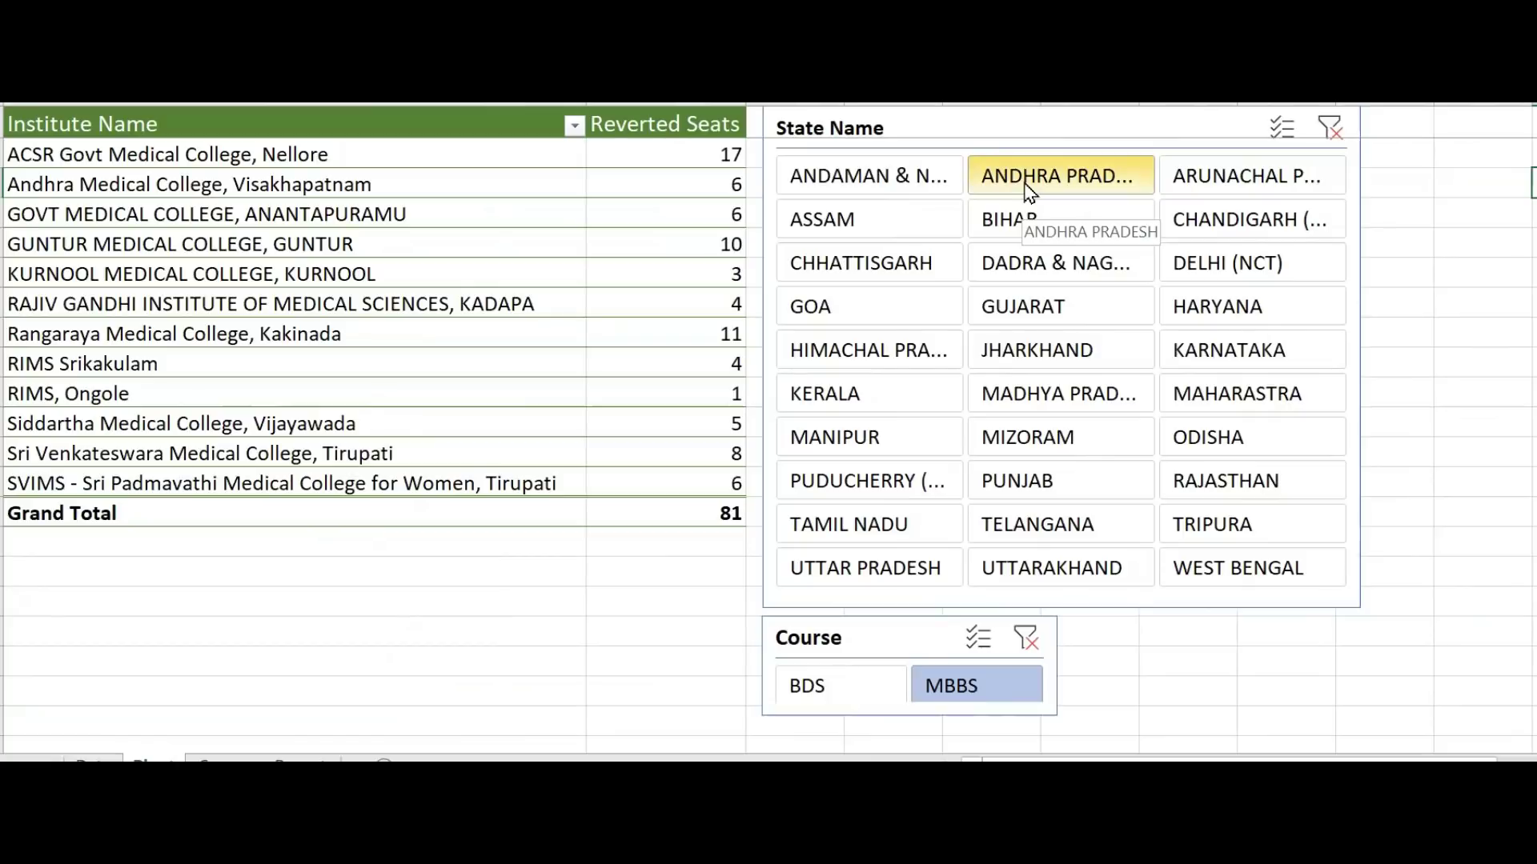
{"action": "left_click", "coordinate": [1251, 191]}
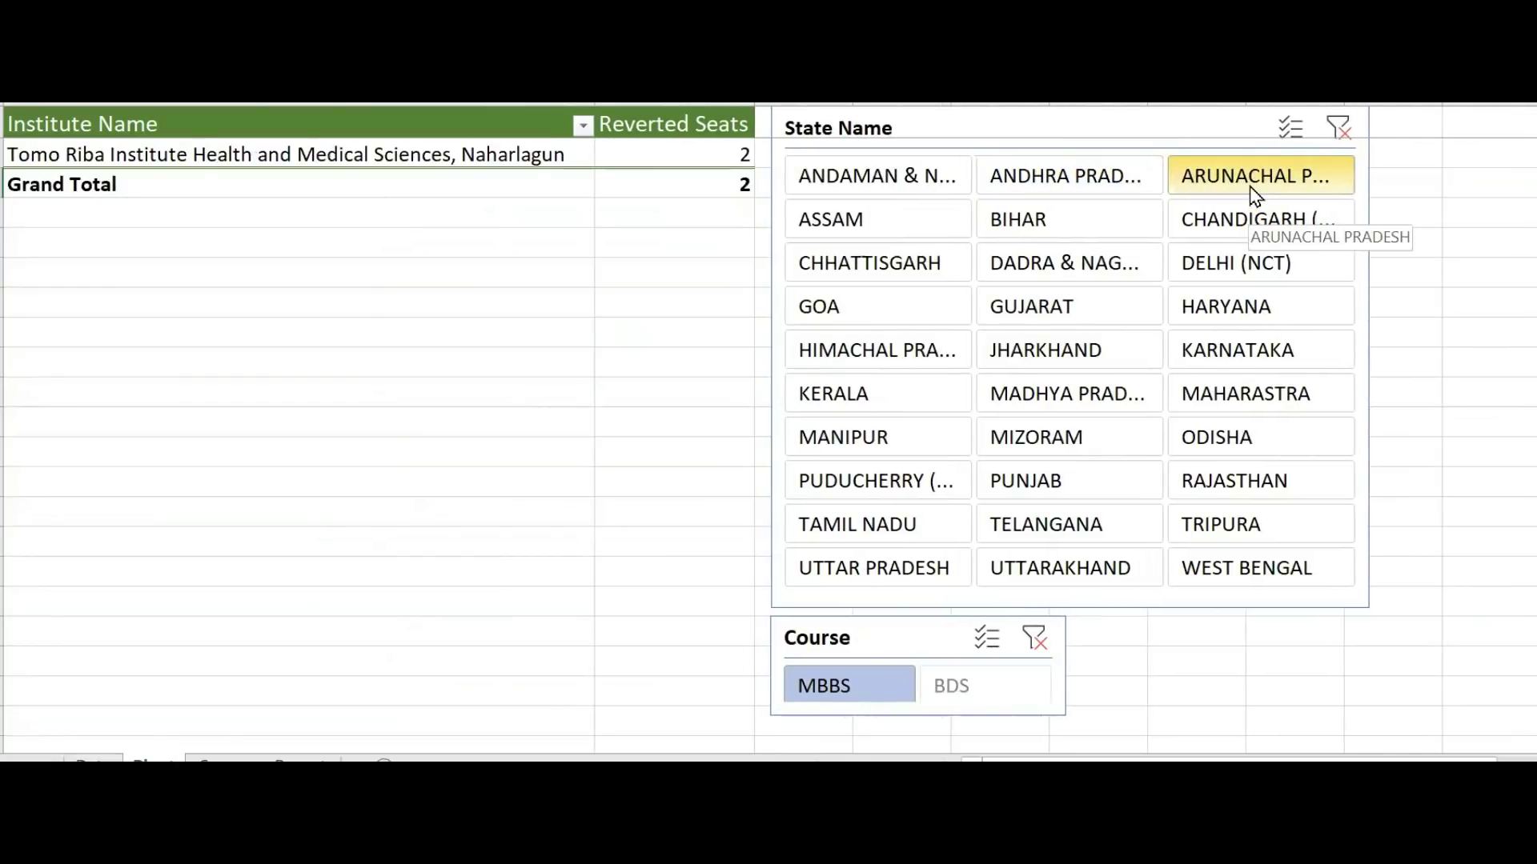
Step: View the MBBS reverted seats for Assam, Bihar, Chandigarh, Chhattisgarh, Dadra & Nagar Haveli and Delhi, filtering to one state at a time
{"action": "left_click", "coordinate": [829, 219]}
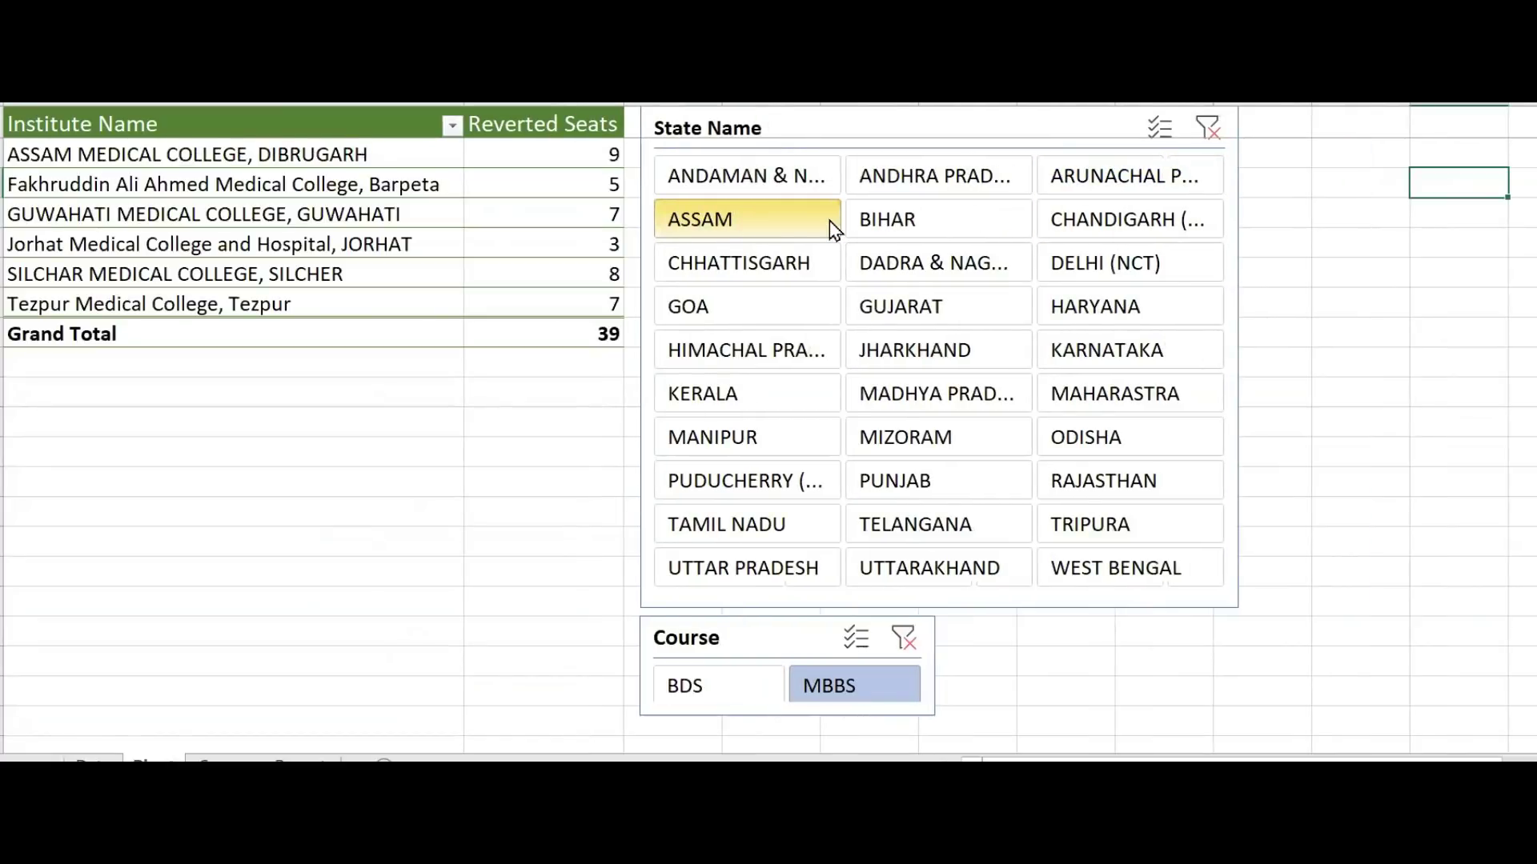
{"action": "left_click", "coordinate": [978, 236]}
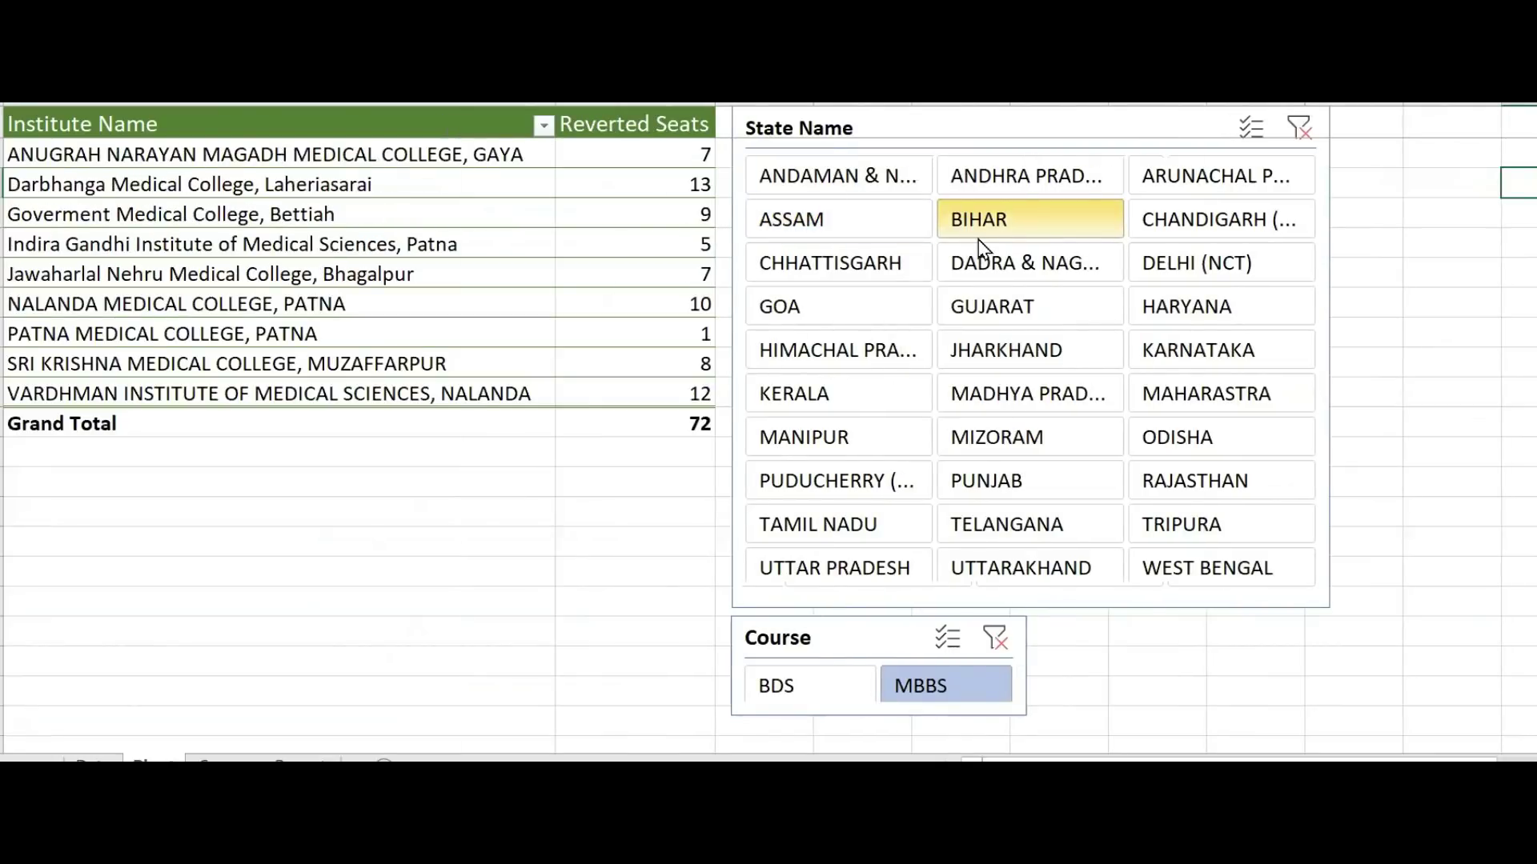
{"action": "left_click", "coordinate": [1159, 227]}
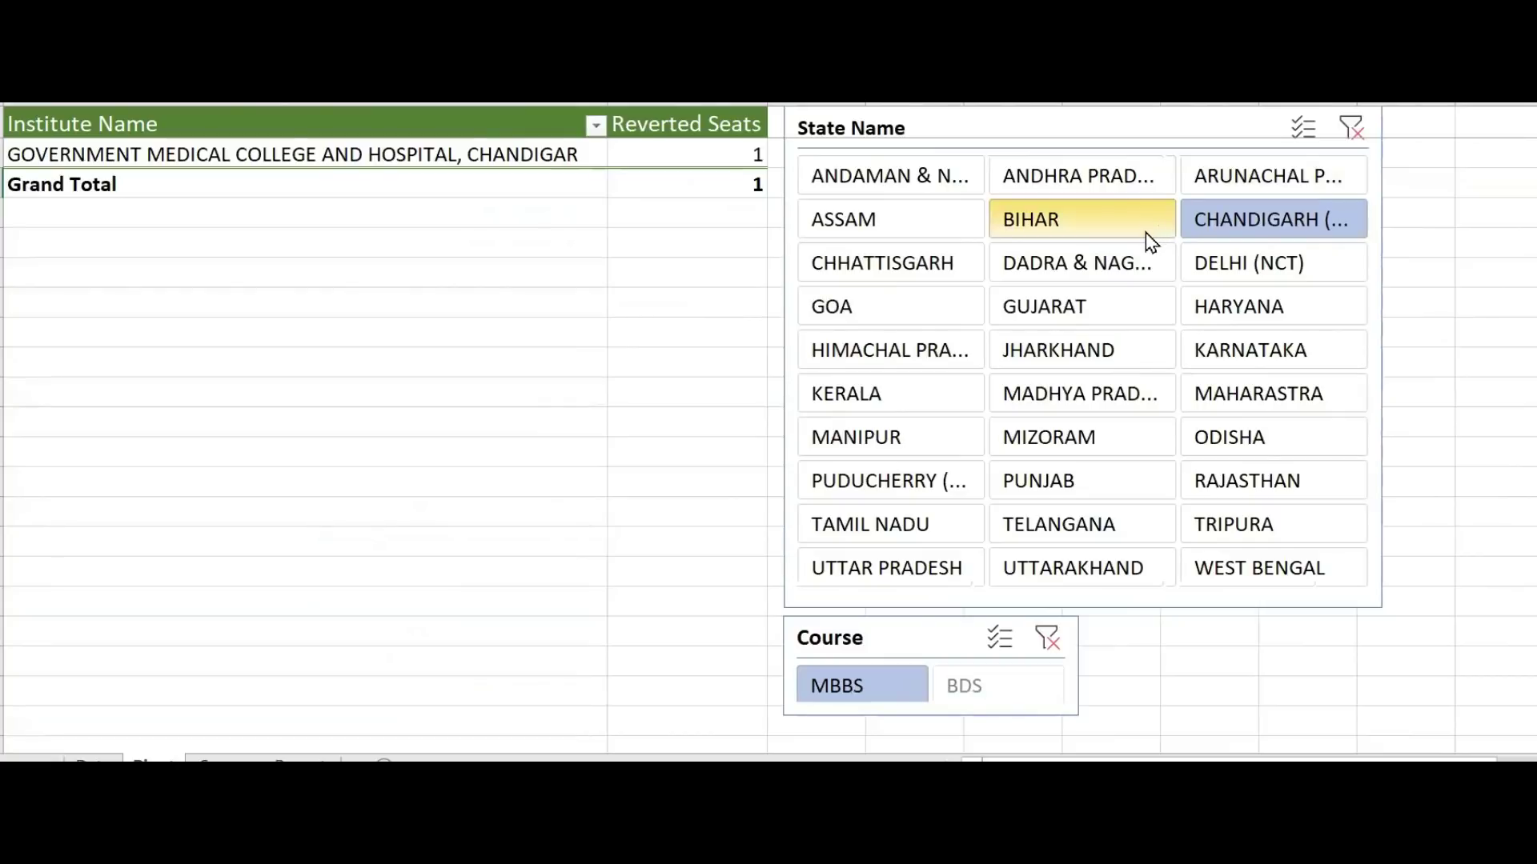
{"action": "left_click", "coordinate": [933, 265]}
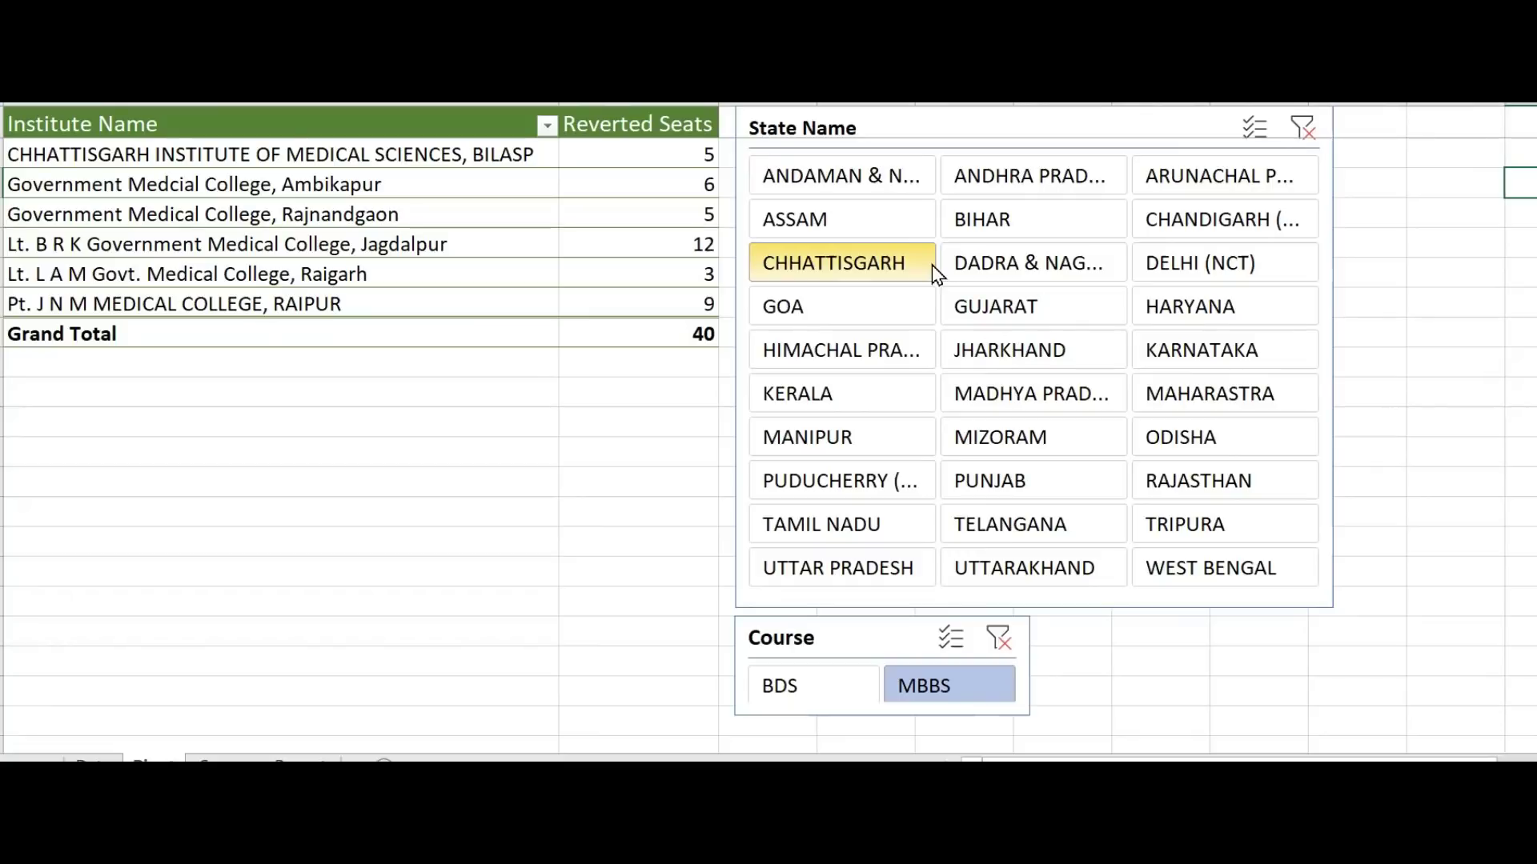
{"action": "left_click", "coordinate": [989, 280]}
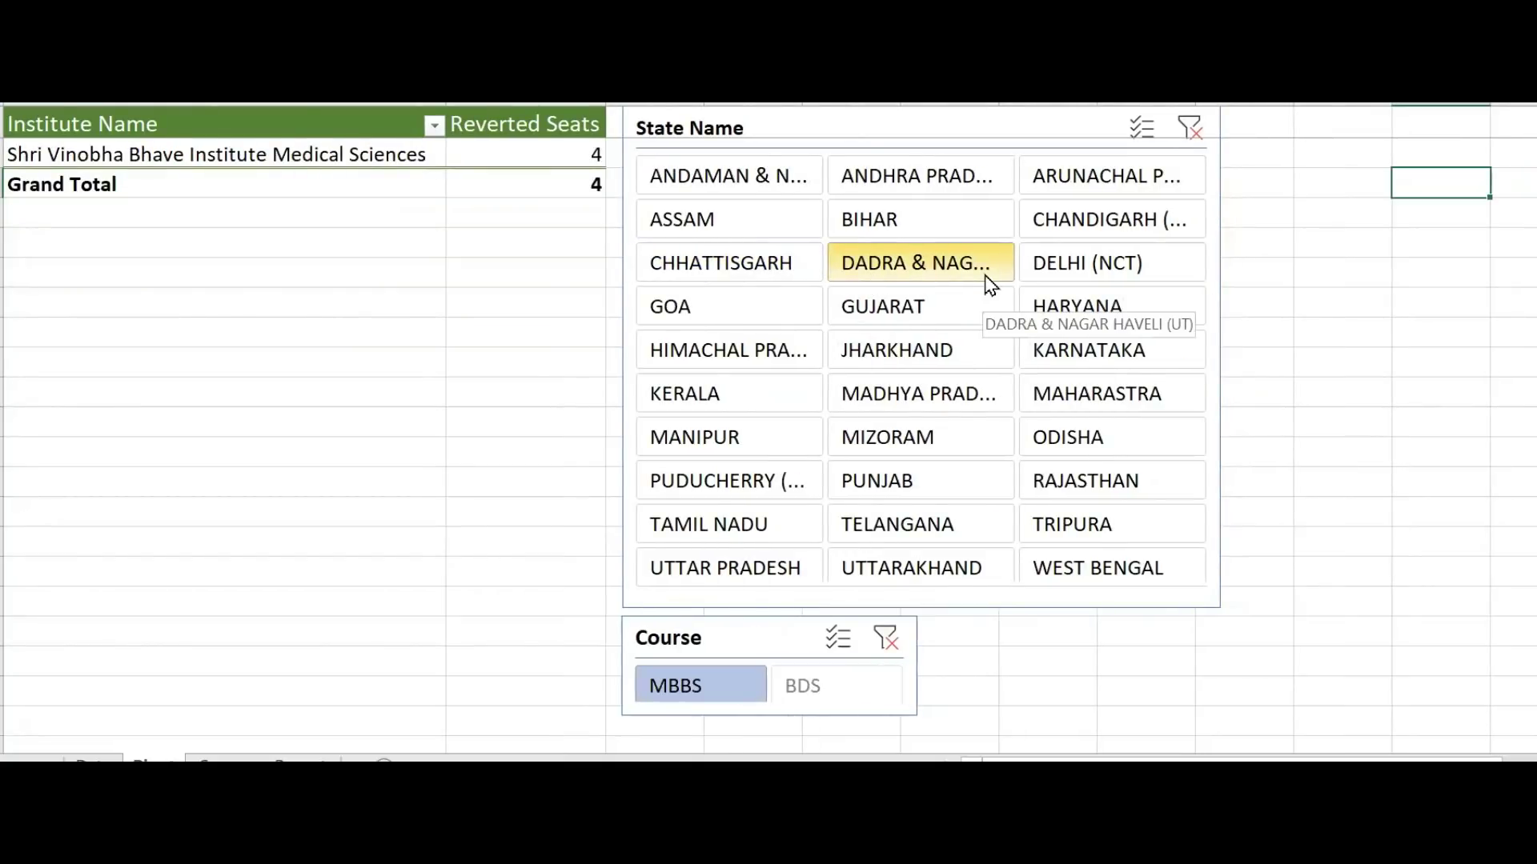
{"action": "left_click", "coordinate": [1108, 283]}
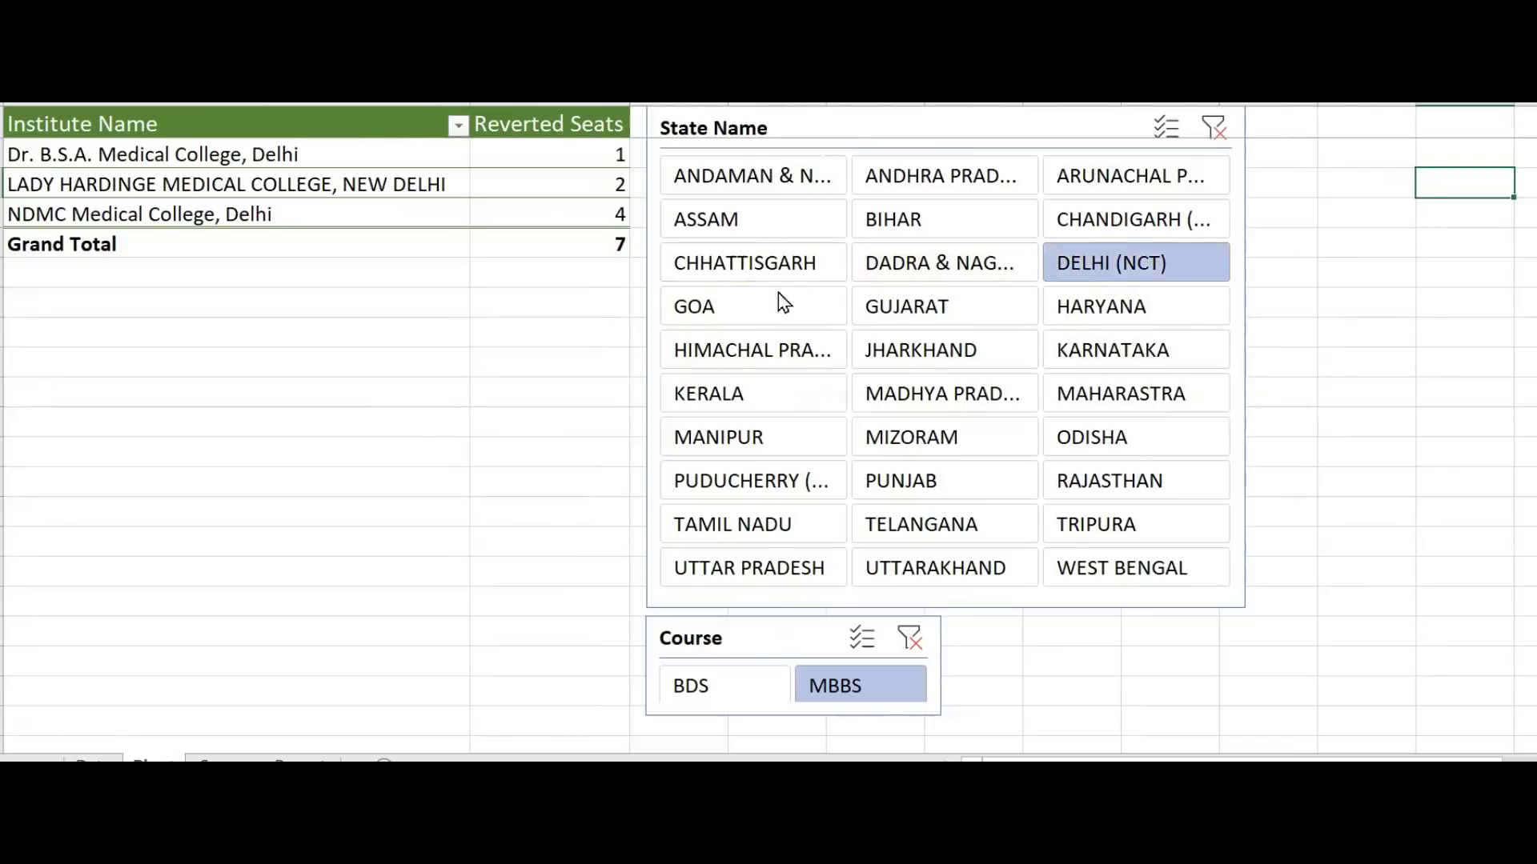
Step: View the MBBS reverted seats for Goa, Gujarat, Haryana, Himachal Pradesh, Jharkhand and Karnataka, filtering to one state at a time
{"action": "left_click", "coordinate": [735, 314]}
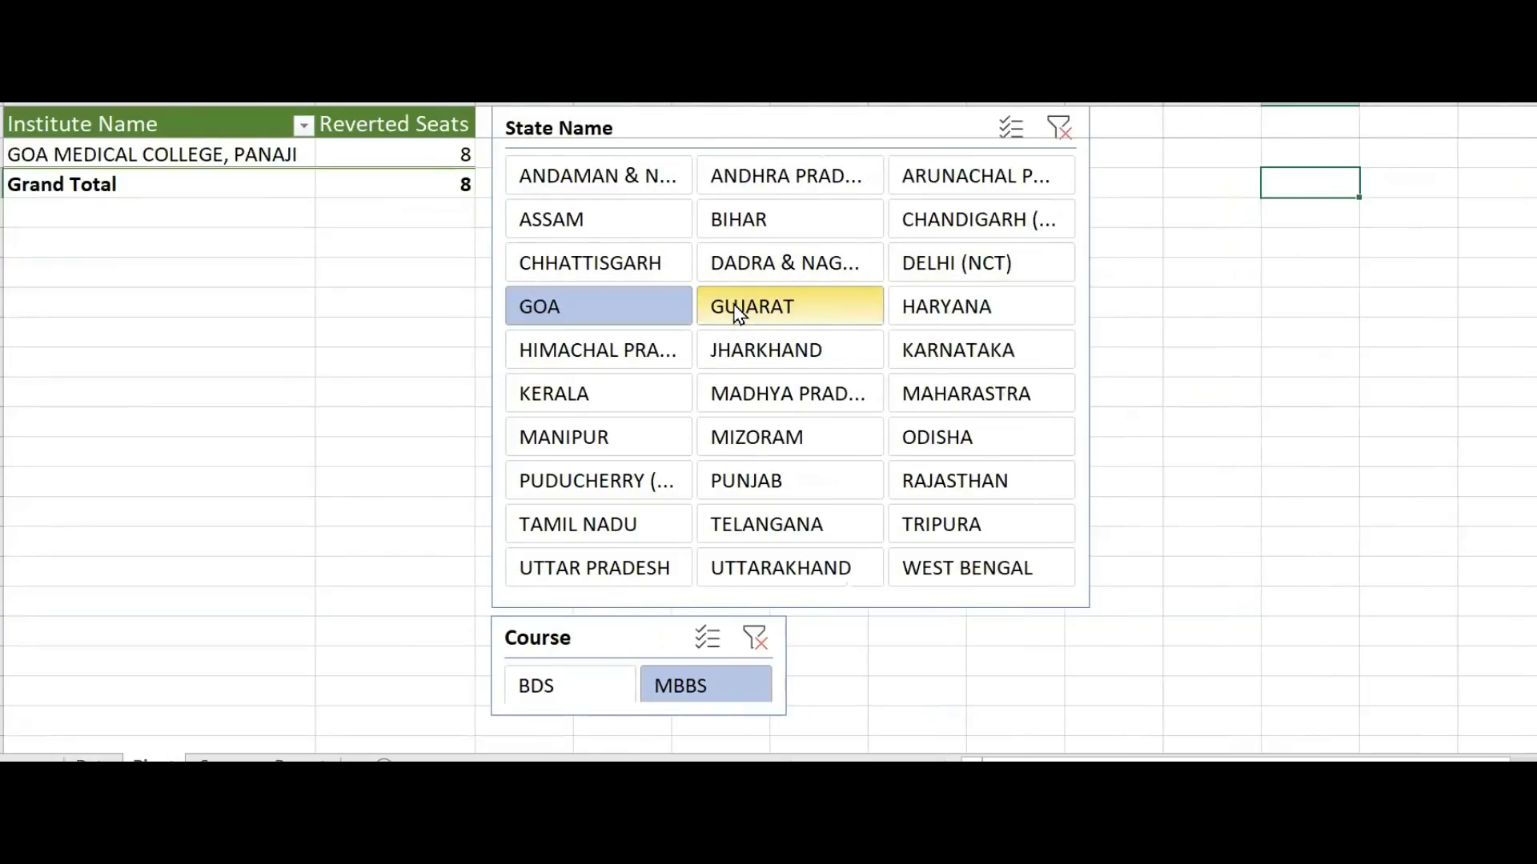
{"action": "left_click", "coordinate": [754, 312]}
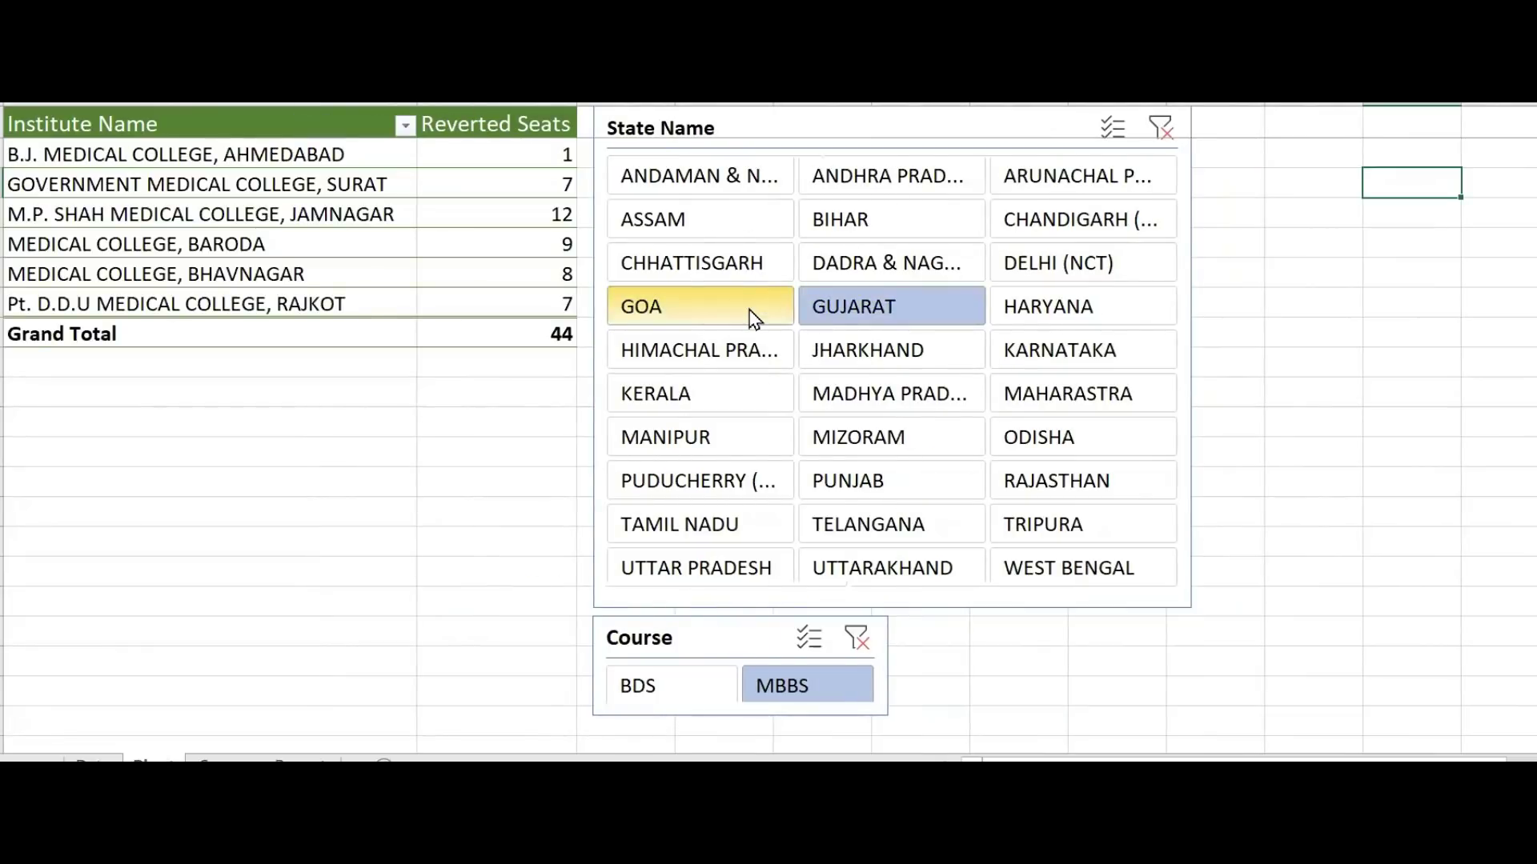
{"action": "left_click", "coordinate": [1015, 314]}
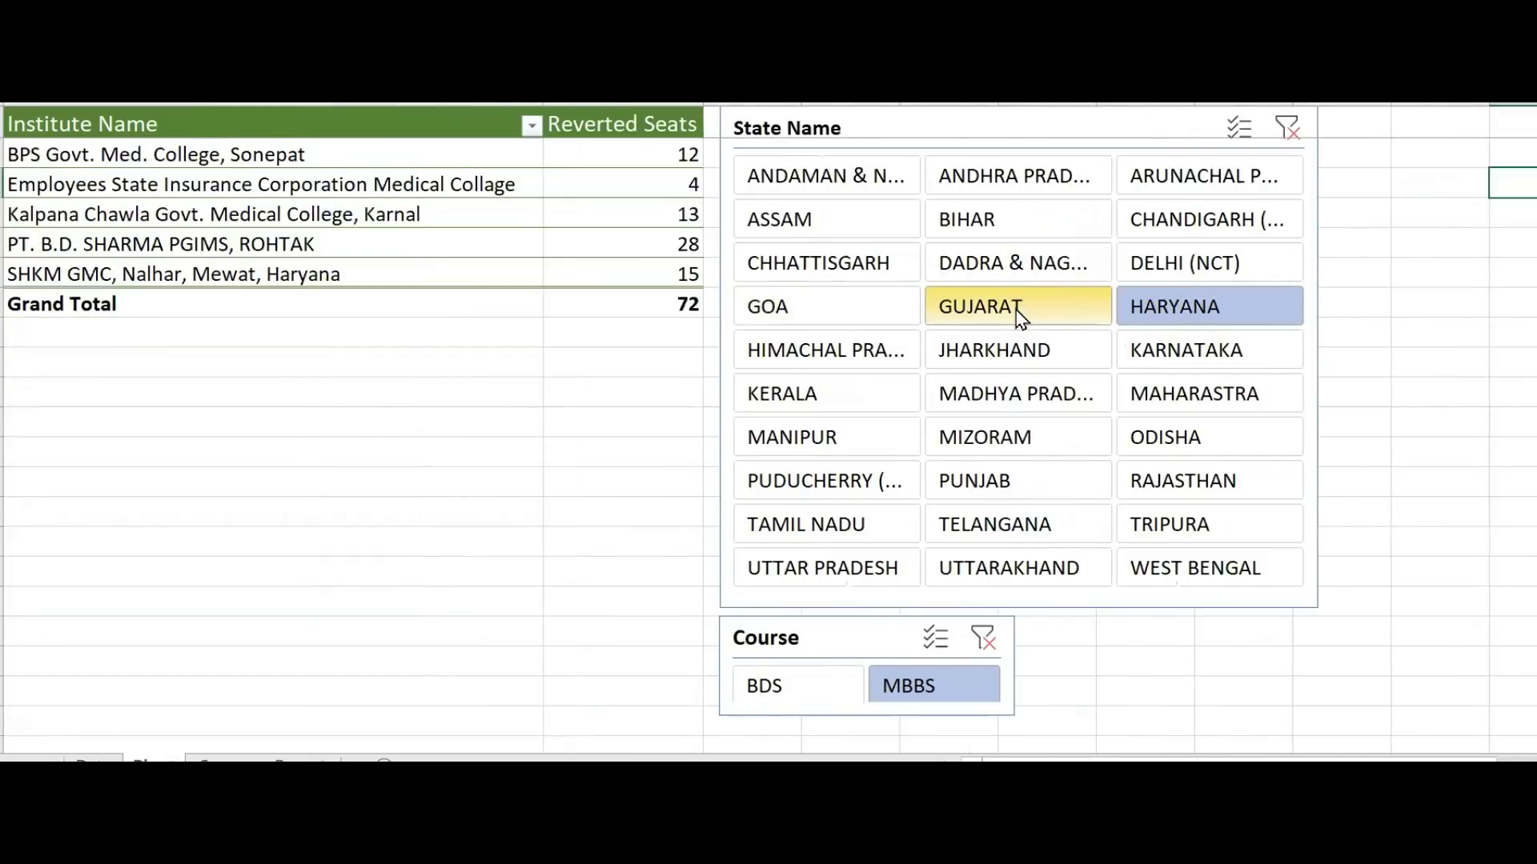
{"action": "left_click", "coordinate": [873, 349]}
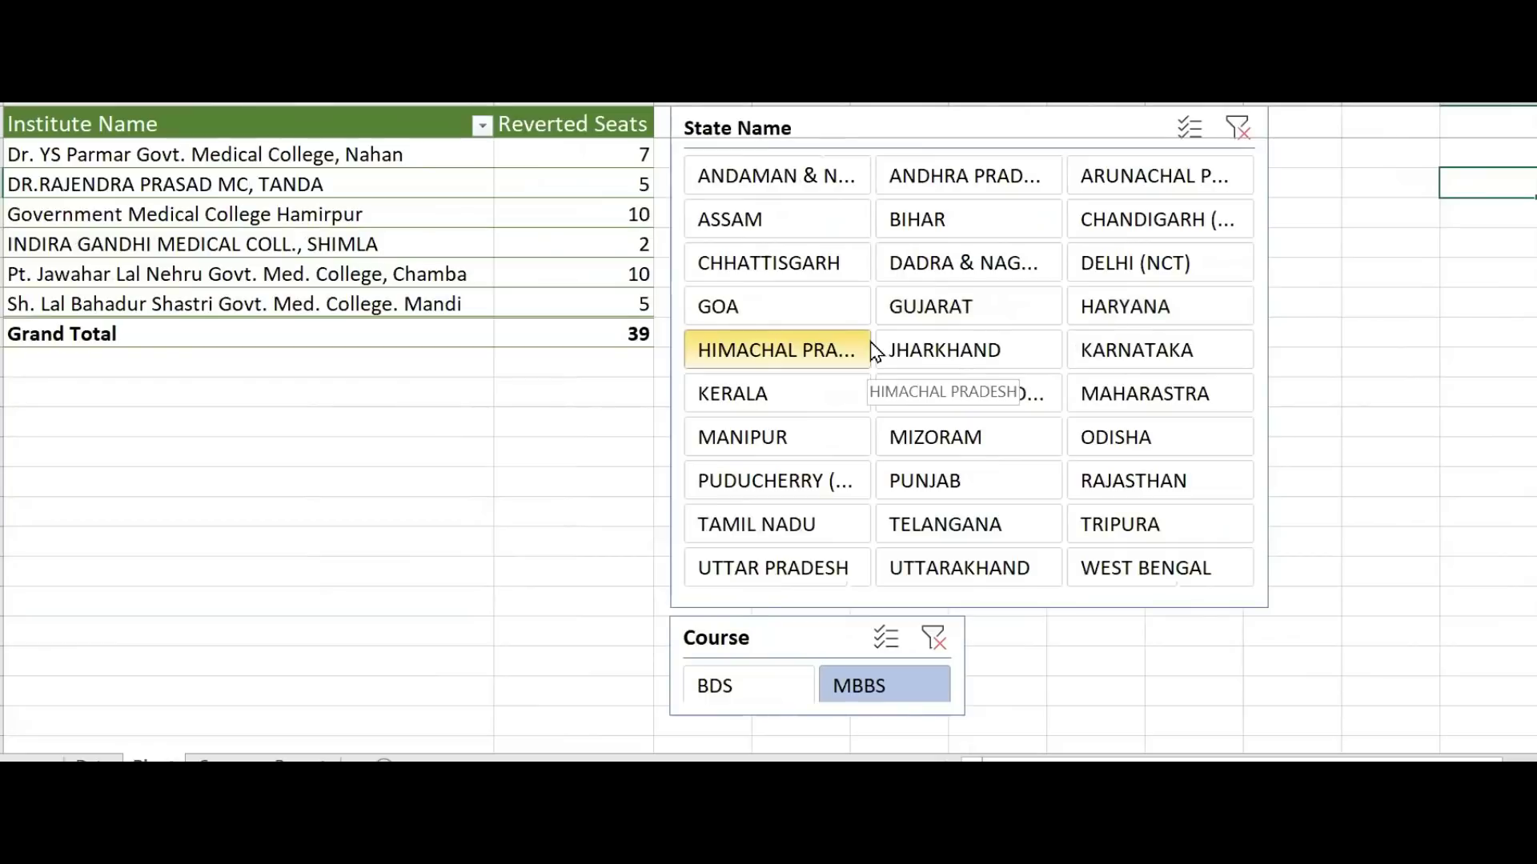
{"action": "left_click", "coordinate": [915, 346]}
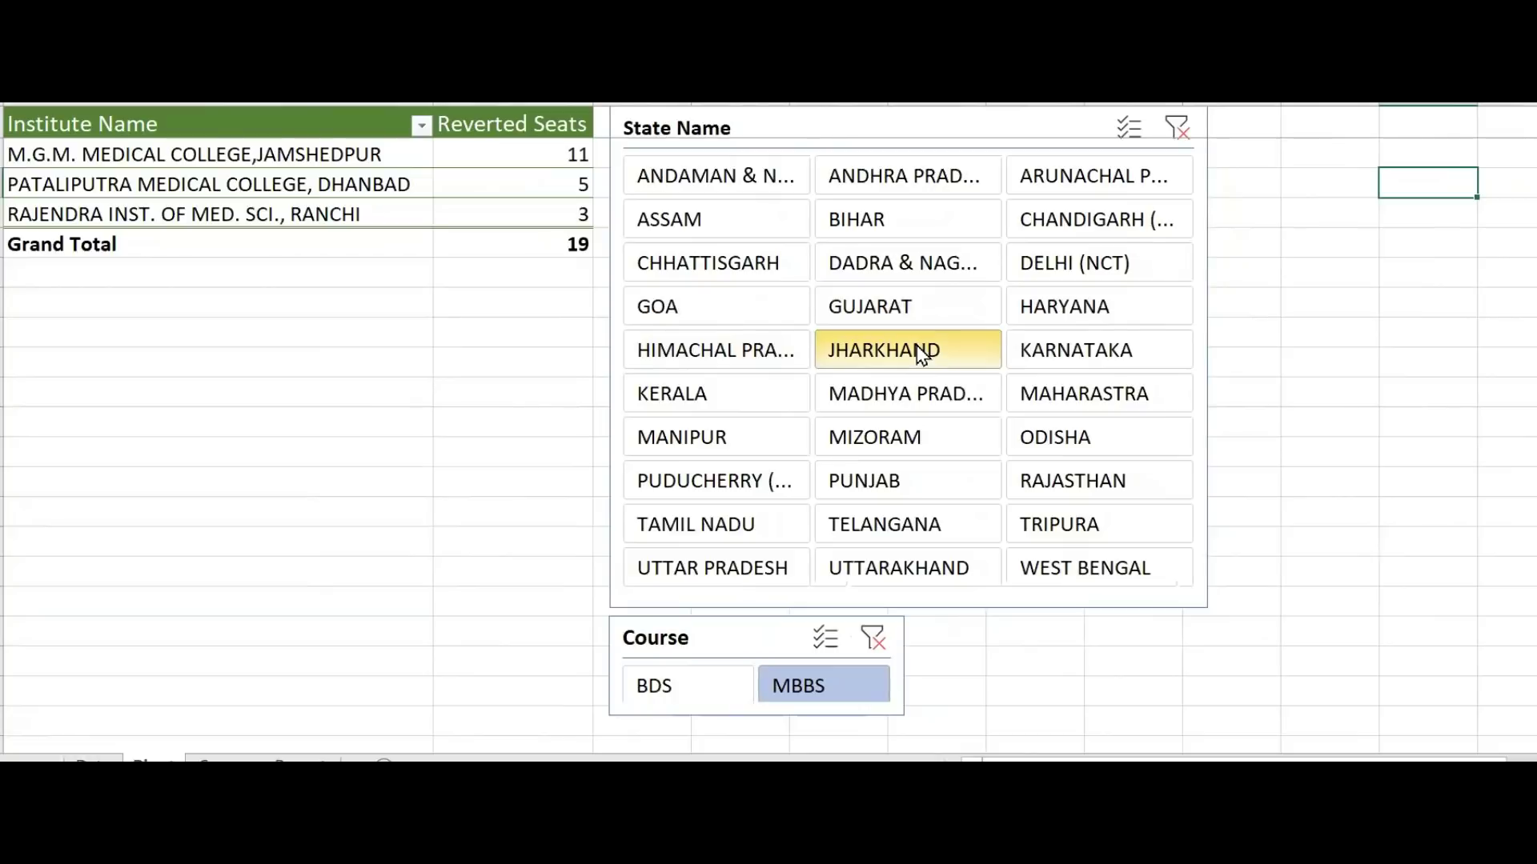
{"action": "left_click", "coordinate": [1045, 356]}
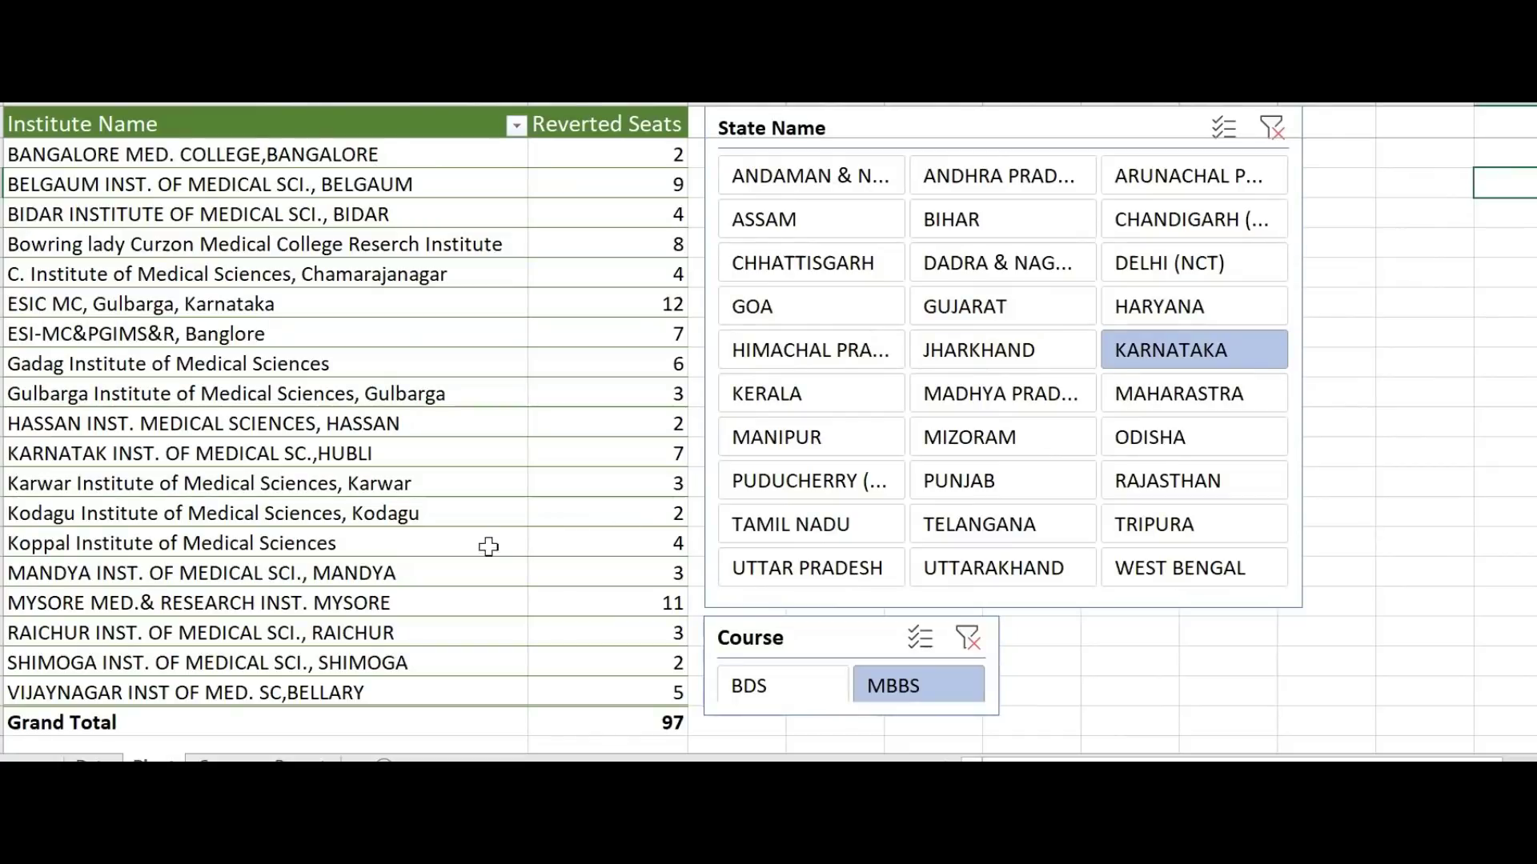
Step: Filter the MBBS reverted seats to Kerala, Madhya Pradesh and Maharashtra in turn, reviewing Maharashtra's institute list down to its grand total
{"action": "left_click", "coordinate": [817, 407]}
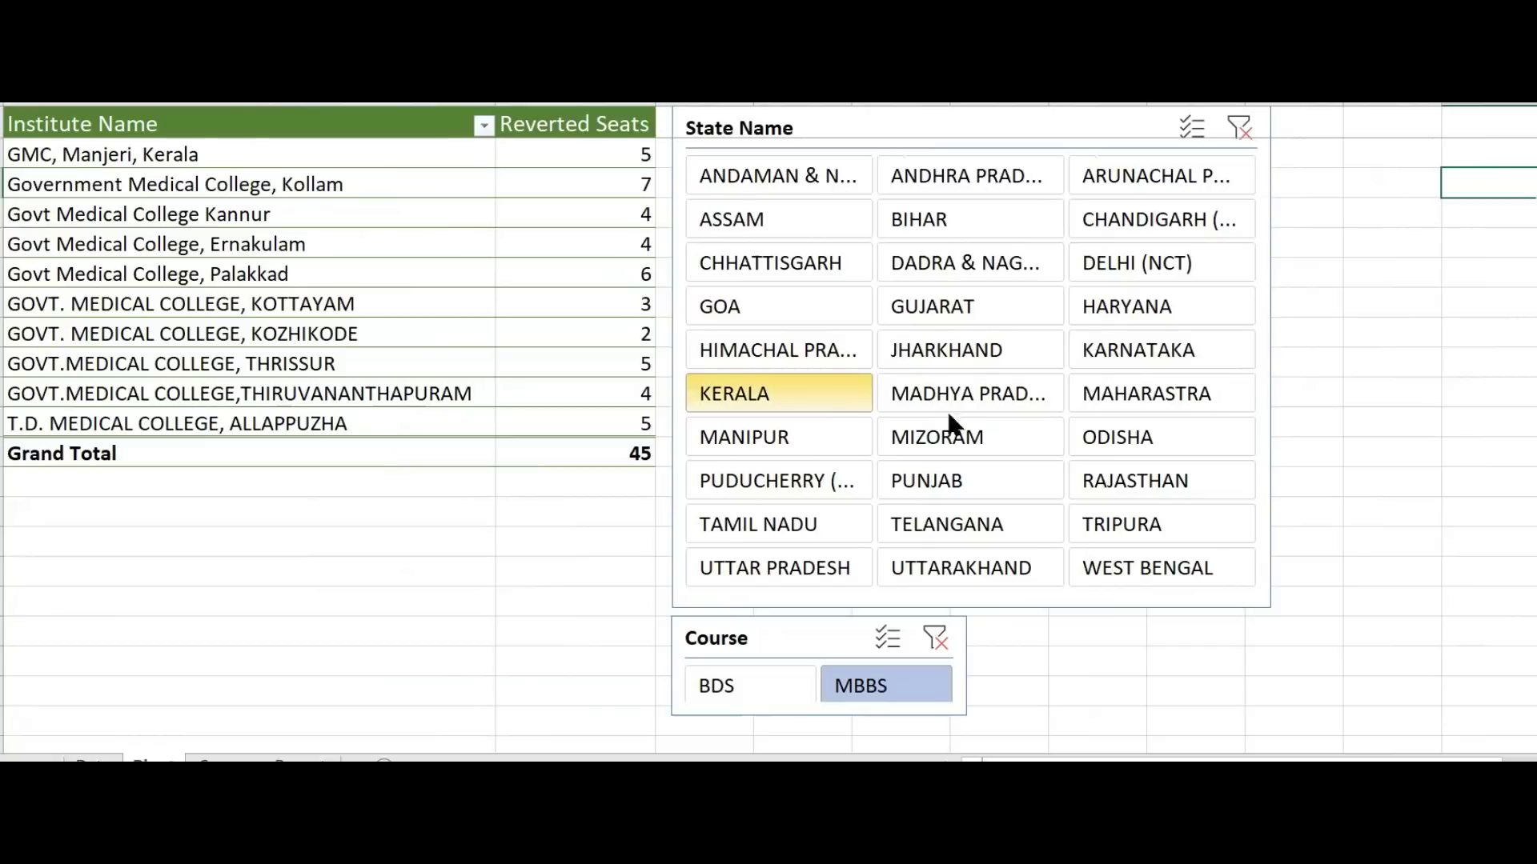
{"action": "left_click", "coordinate": [983, 400]}
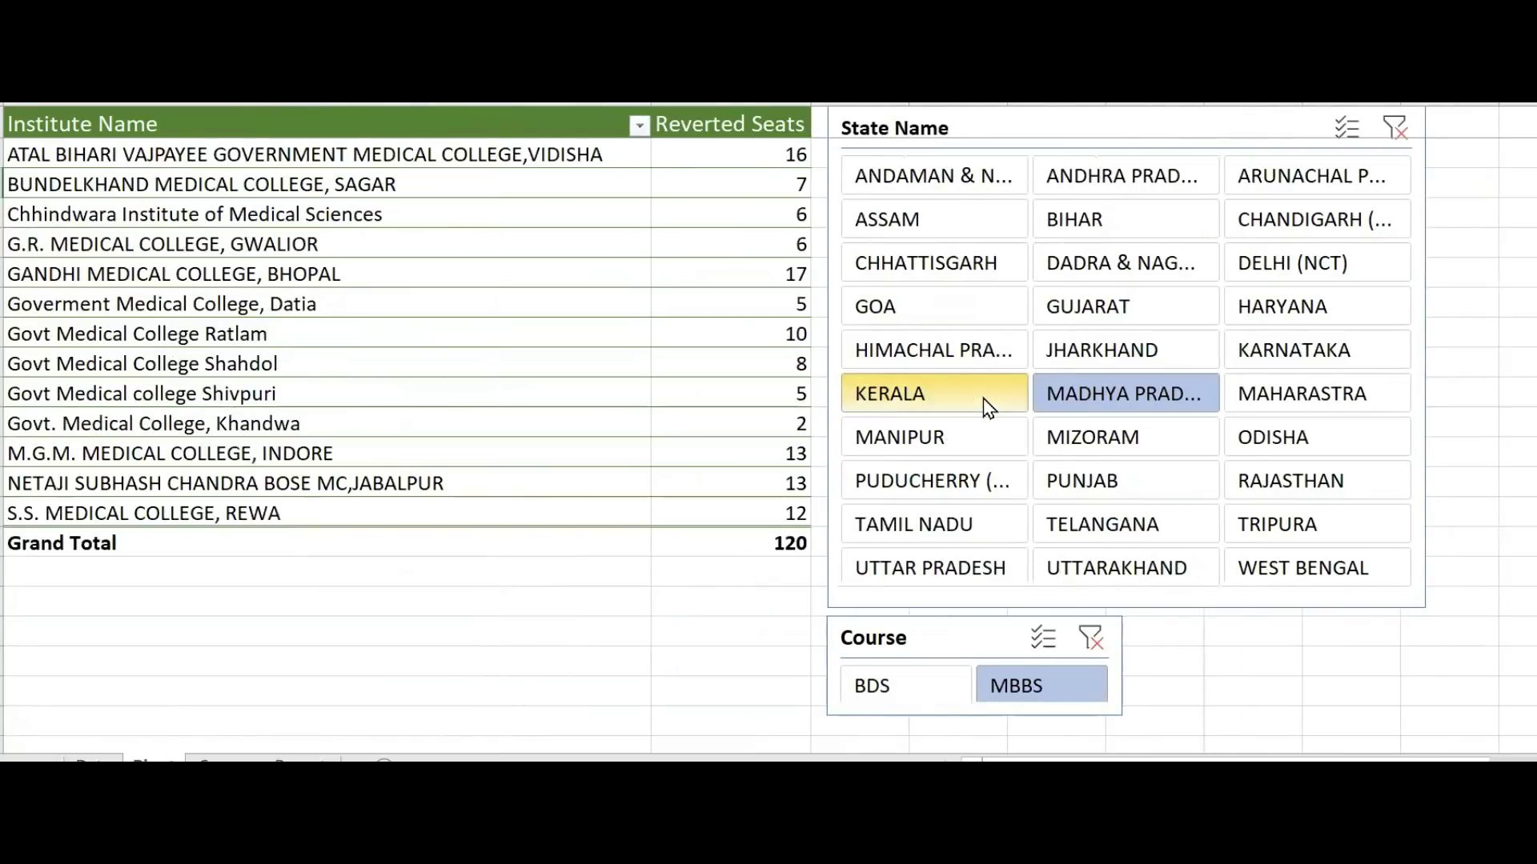
{"action": "left_click", "coordinate": [1257, 400]}
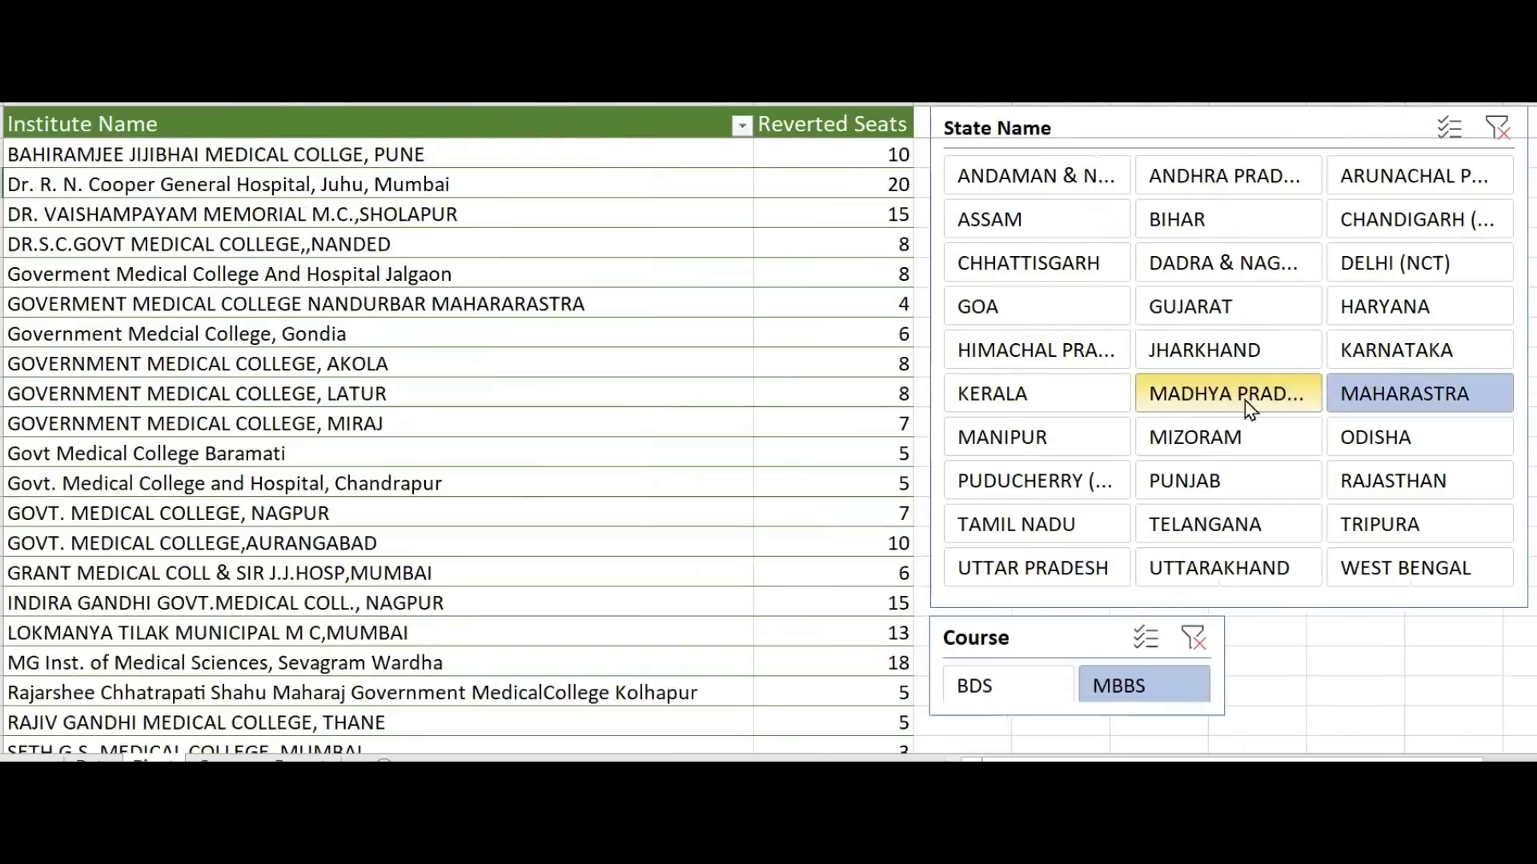
{"action": "mouse_move", "coordinate": [801, 383]}
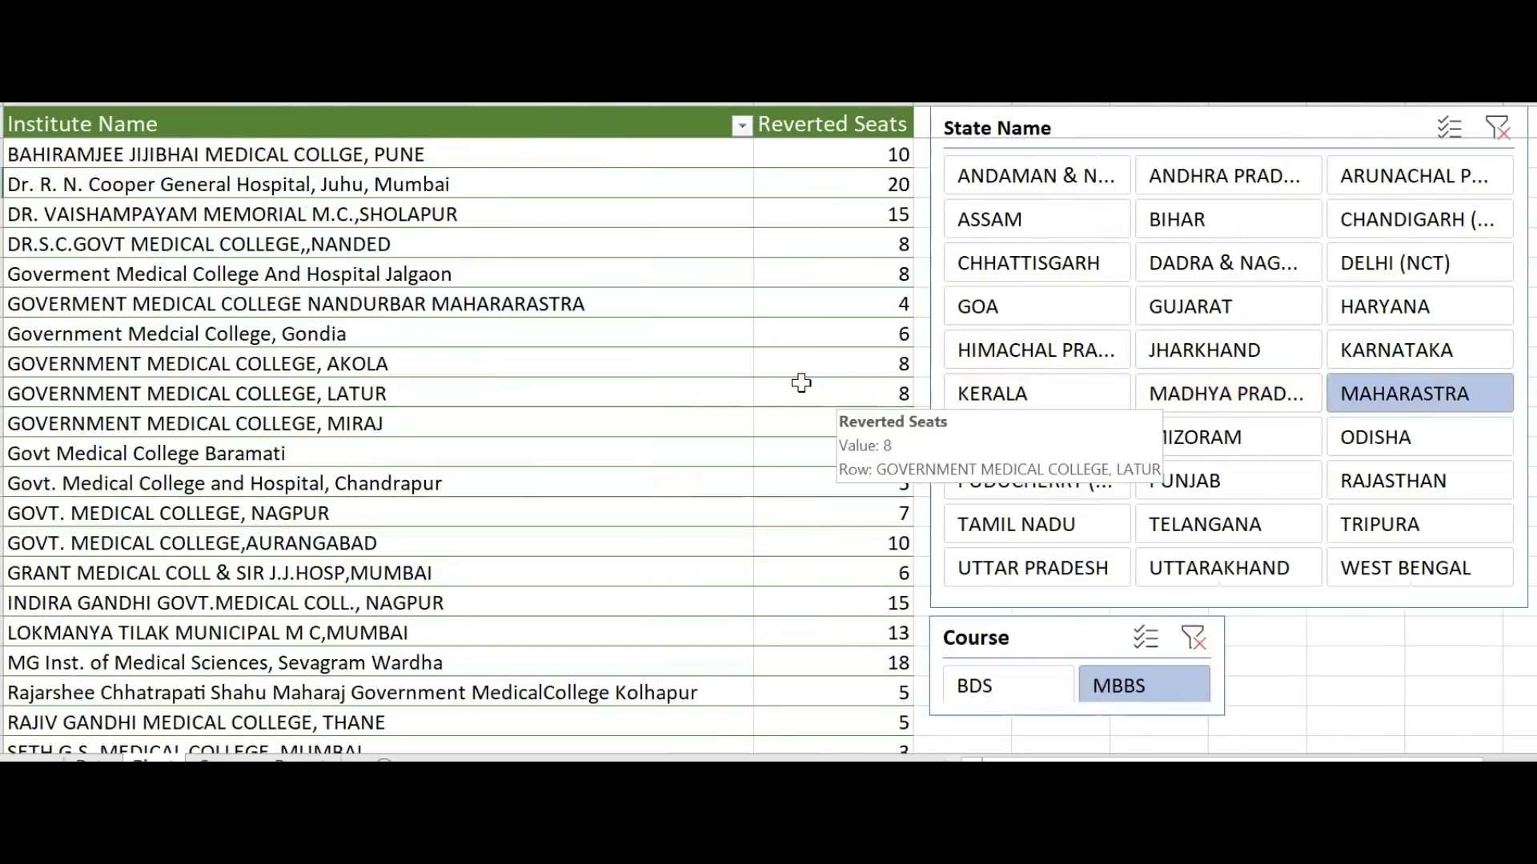
{"action": "scroll", "coordinate": [802, 383], "scroll_direction": "down", "scroll_amount": 3}
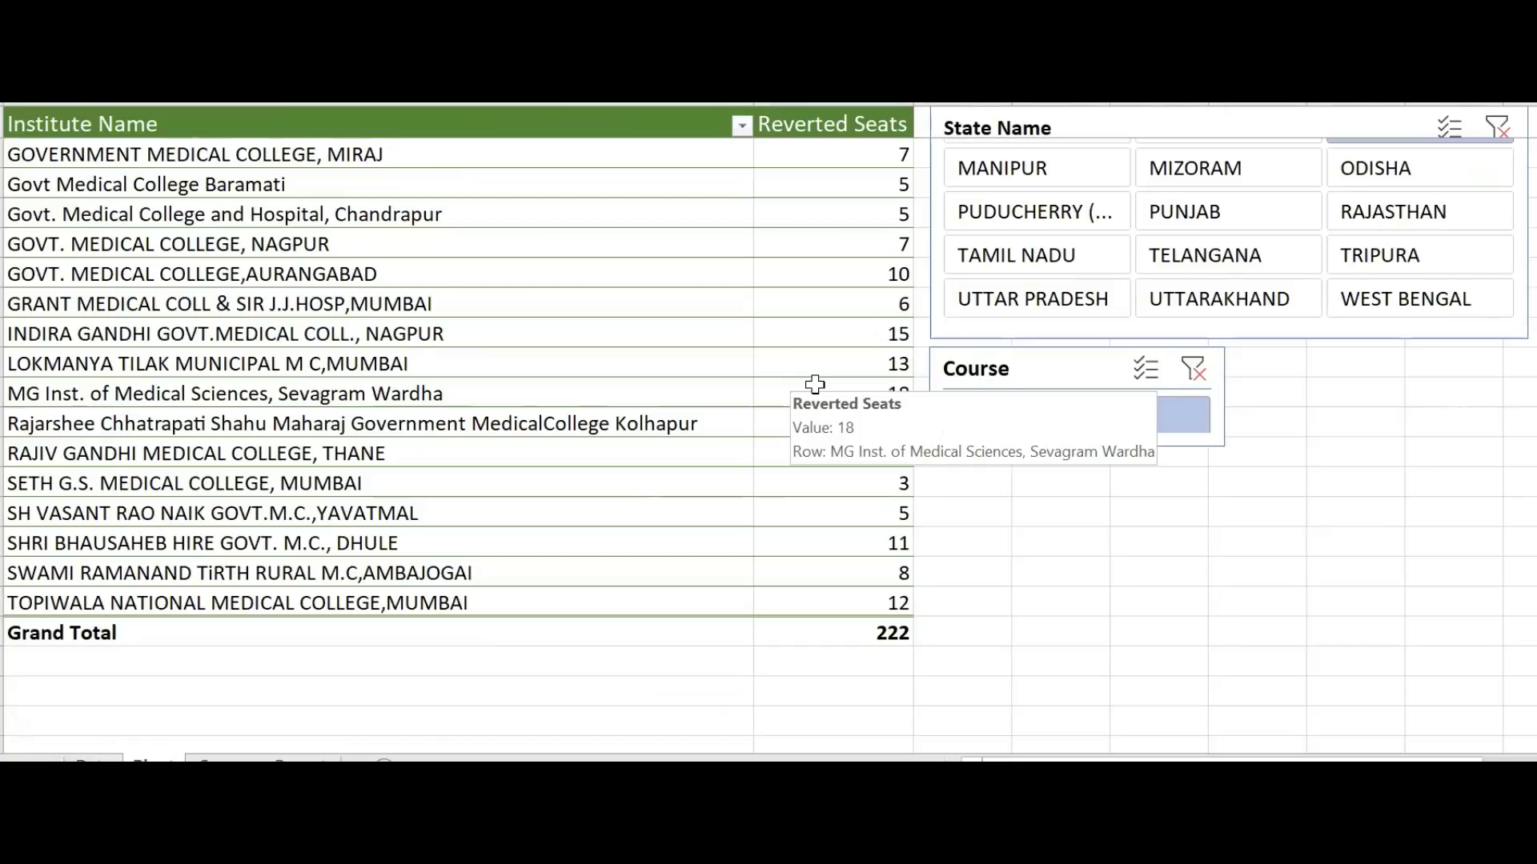
Step: View the MBBS reverted seats for Manipur, Mizoram, Odisha, Puducherry, Punjab and Rajasthan, filtering to one state at a time
{"action": "scroll", "coordinate": [805, 384], "scroll_direction": "up", "scroll_amount": 3}
{"action": "left_click", "coordinate": [1045, 435]}
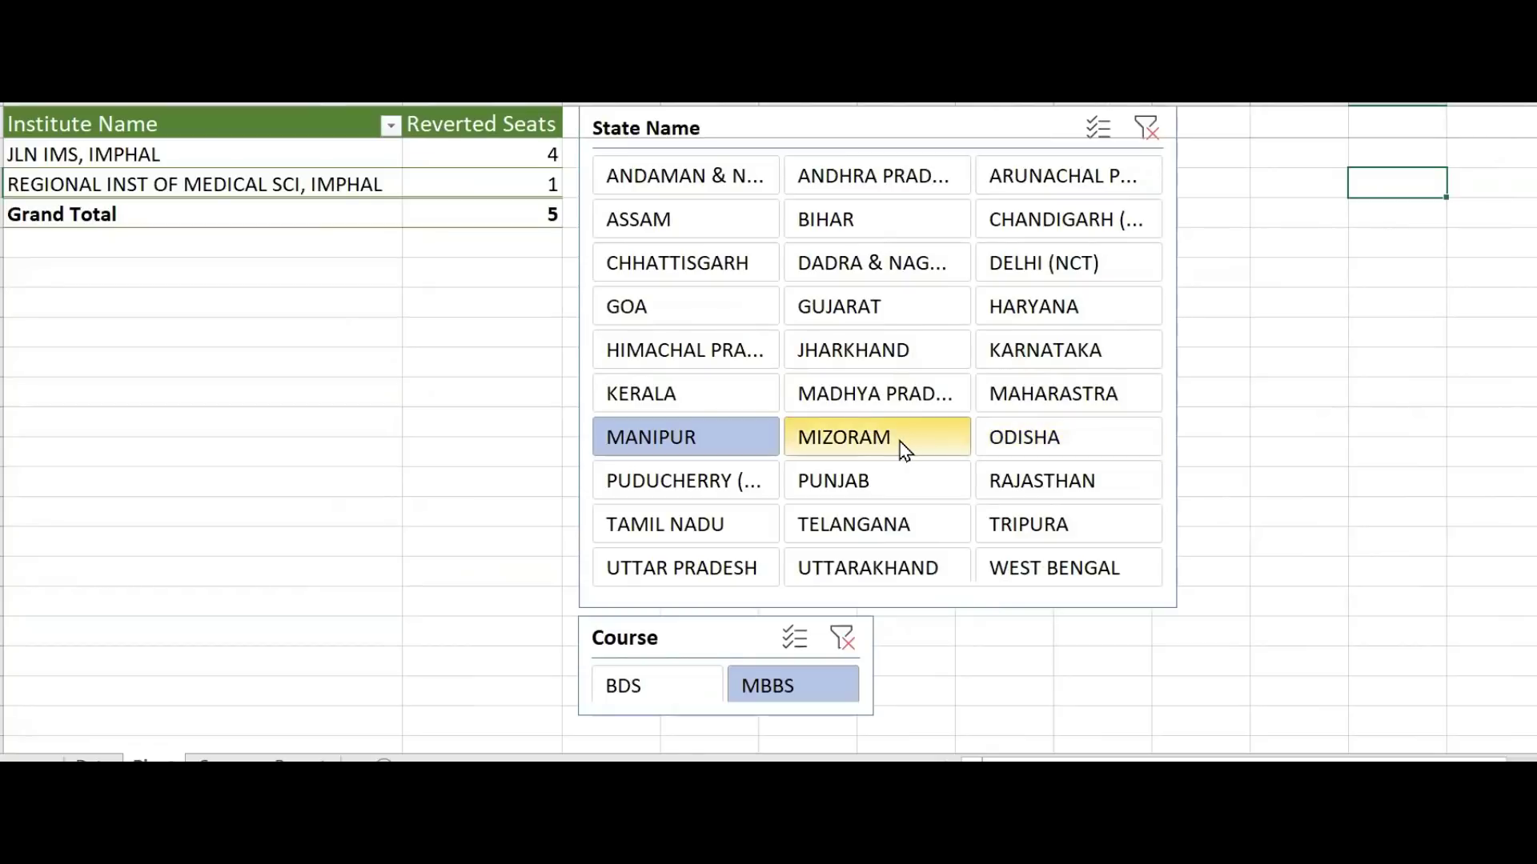
{"action": "left_click", "coordinate": [895, 446]}
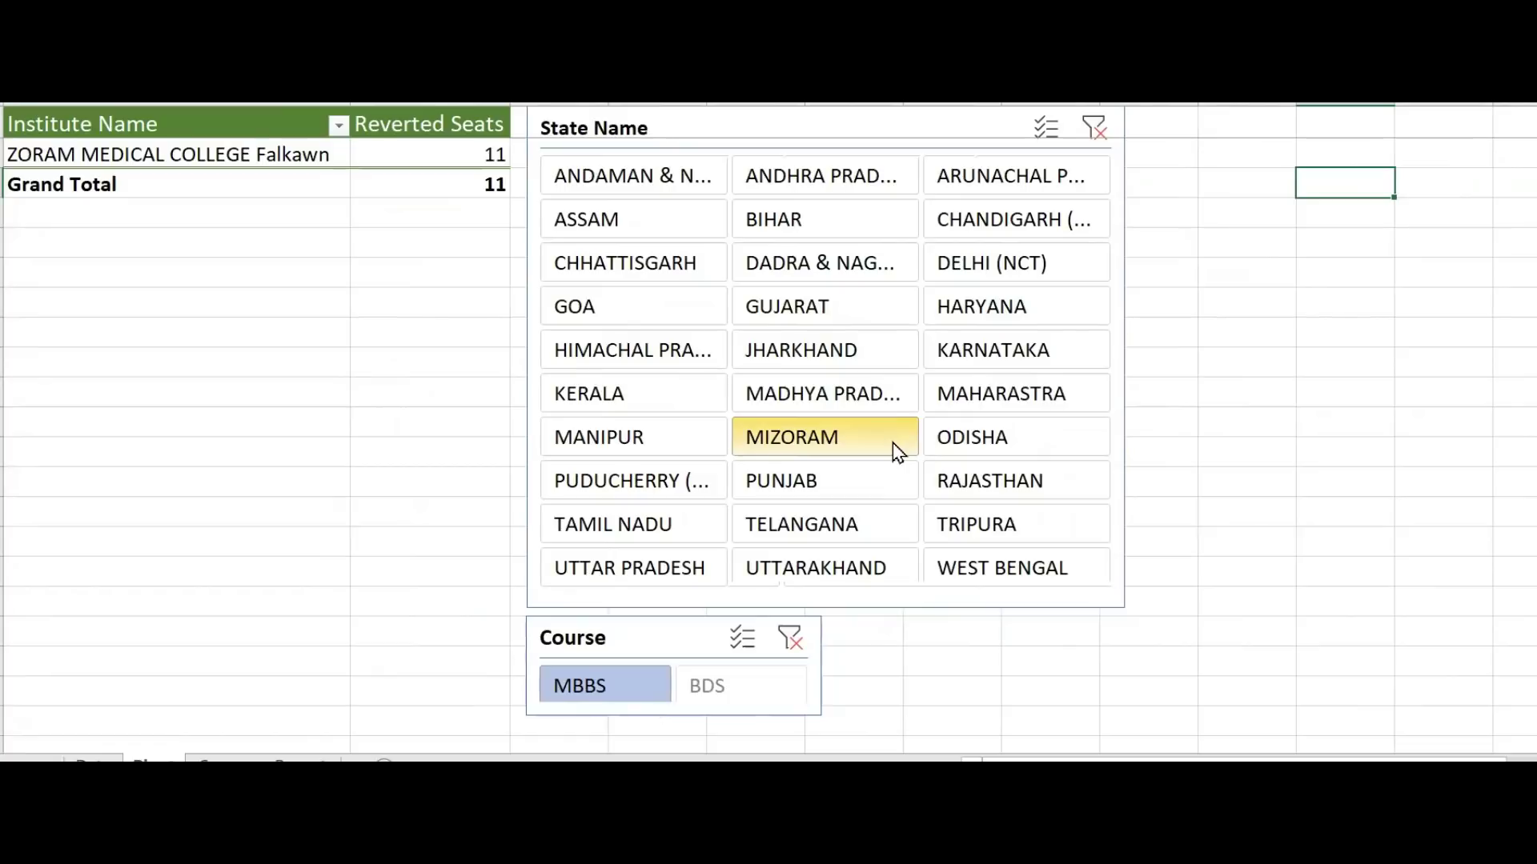
{"action": "left_click", "coordinate": [984, 445]}
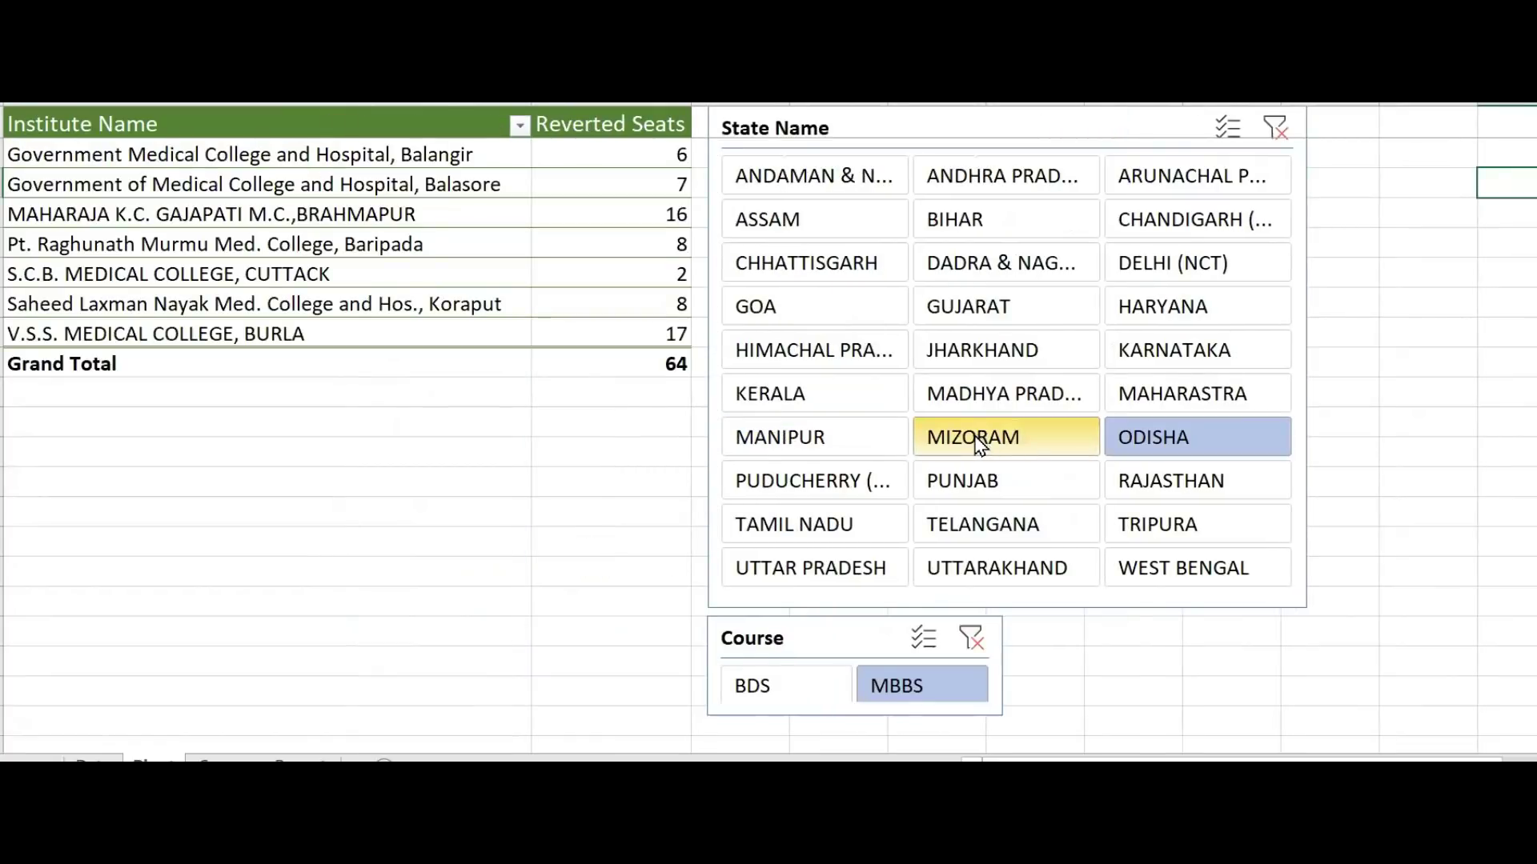
{"action": "left_click", "coordinate": [844, 495]}
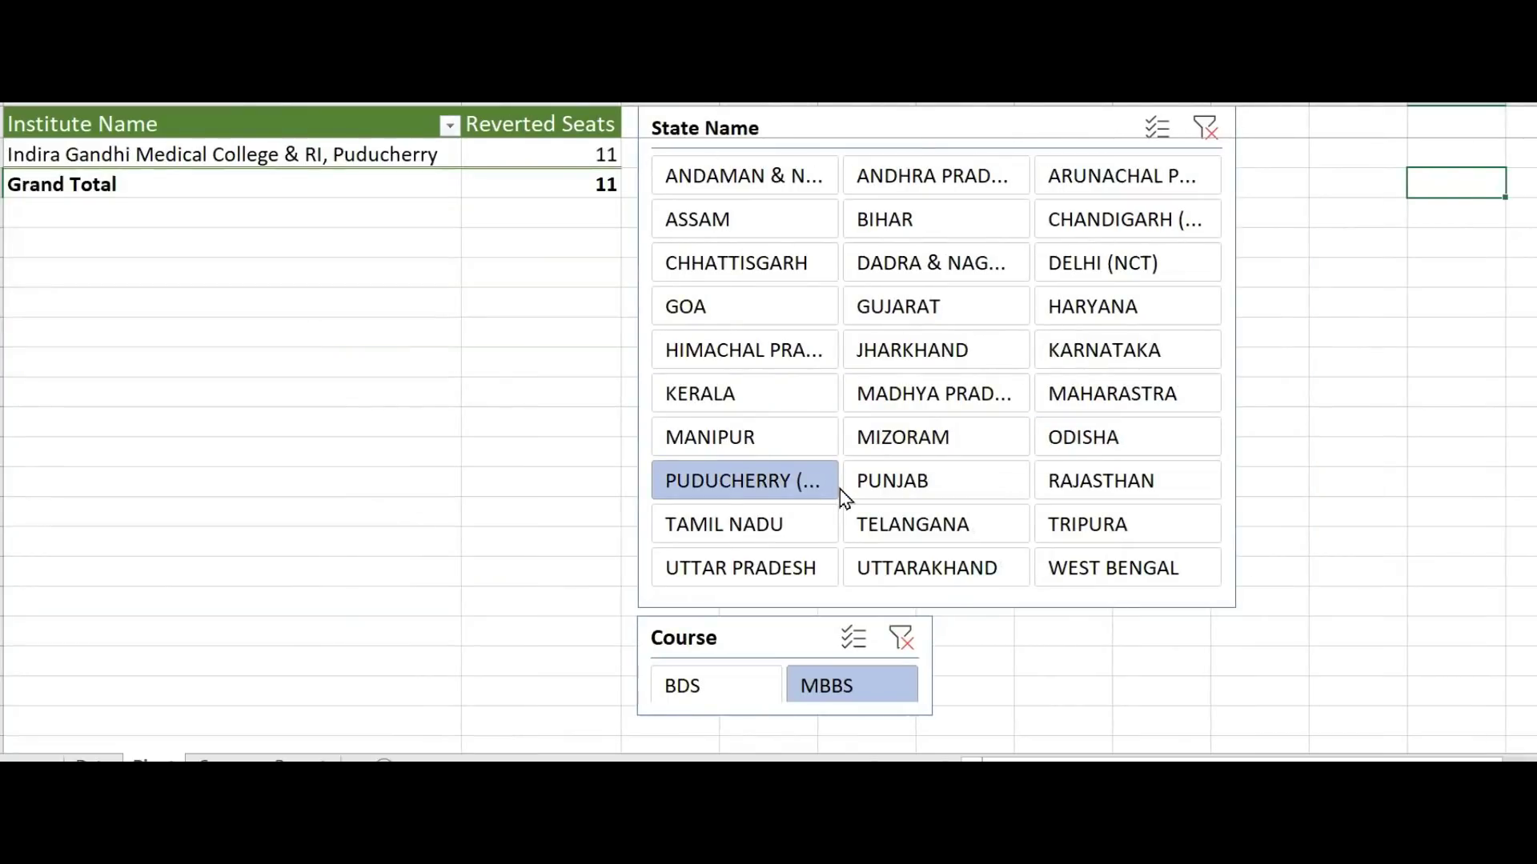
{"action": "left_click", "coordinate": [904, 493]}
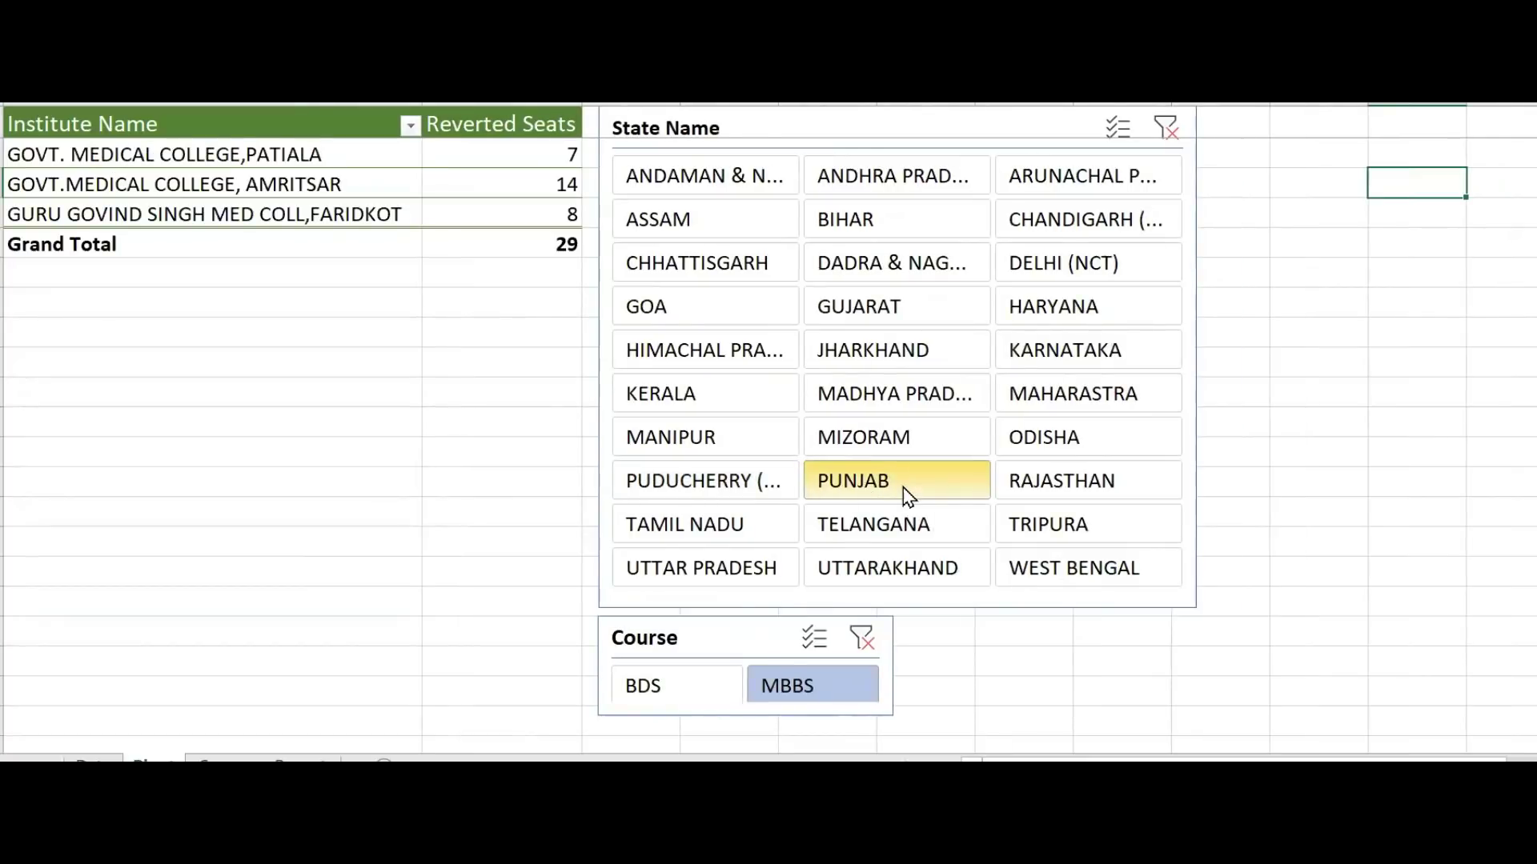
{"action": "left_click", "coordinate": [1091, 485]}
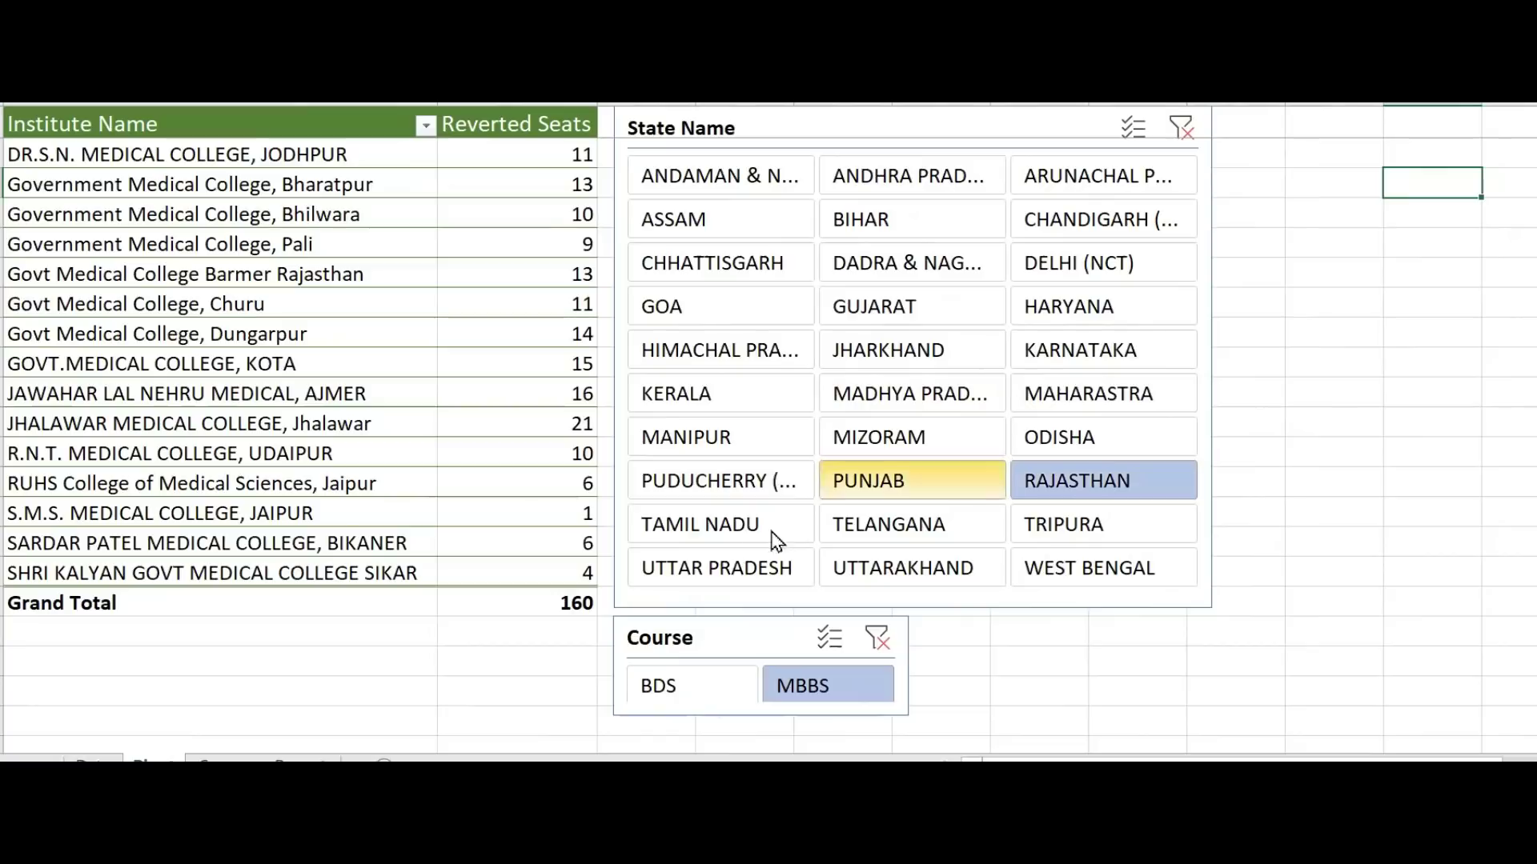
Step: Filter the MBBS reverted seats to Tamil Nadu, reviewing its full institute list, followed by Telangana and Tripura individually
{"action": "left_click", "coordinate": [743, 538]}
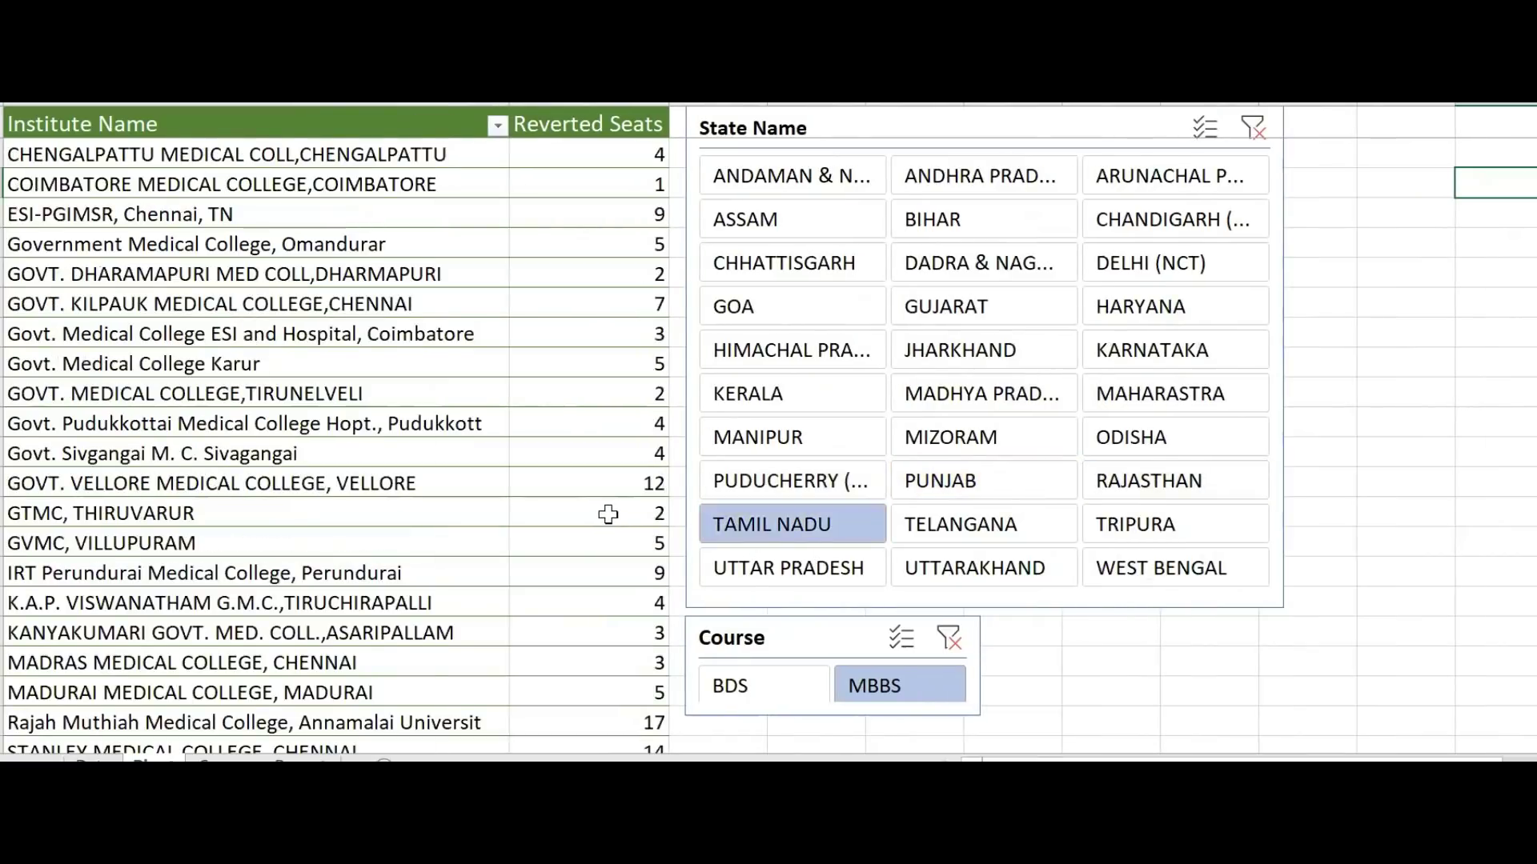
{"action": "scroll", "coordinate": [608, 516], "scroll_direction": "down", "scroll_amount": 3}
{"action": "mouse_move", "coordinate": [609, 514]}
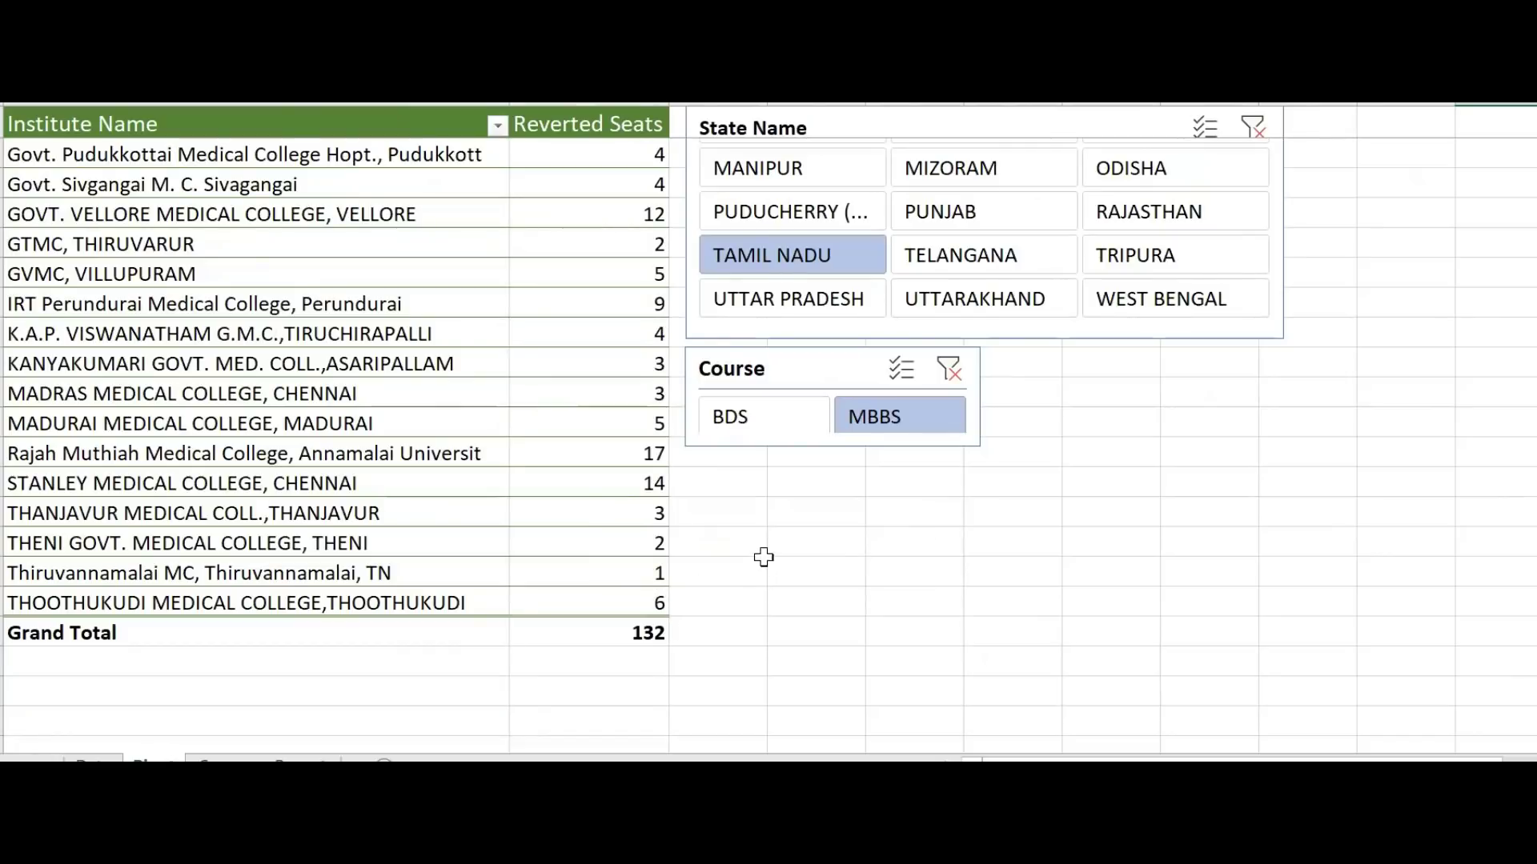
{"action": "left_click", "coordinate": [928, 272]}
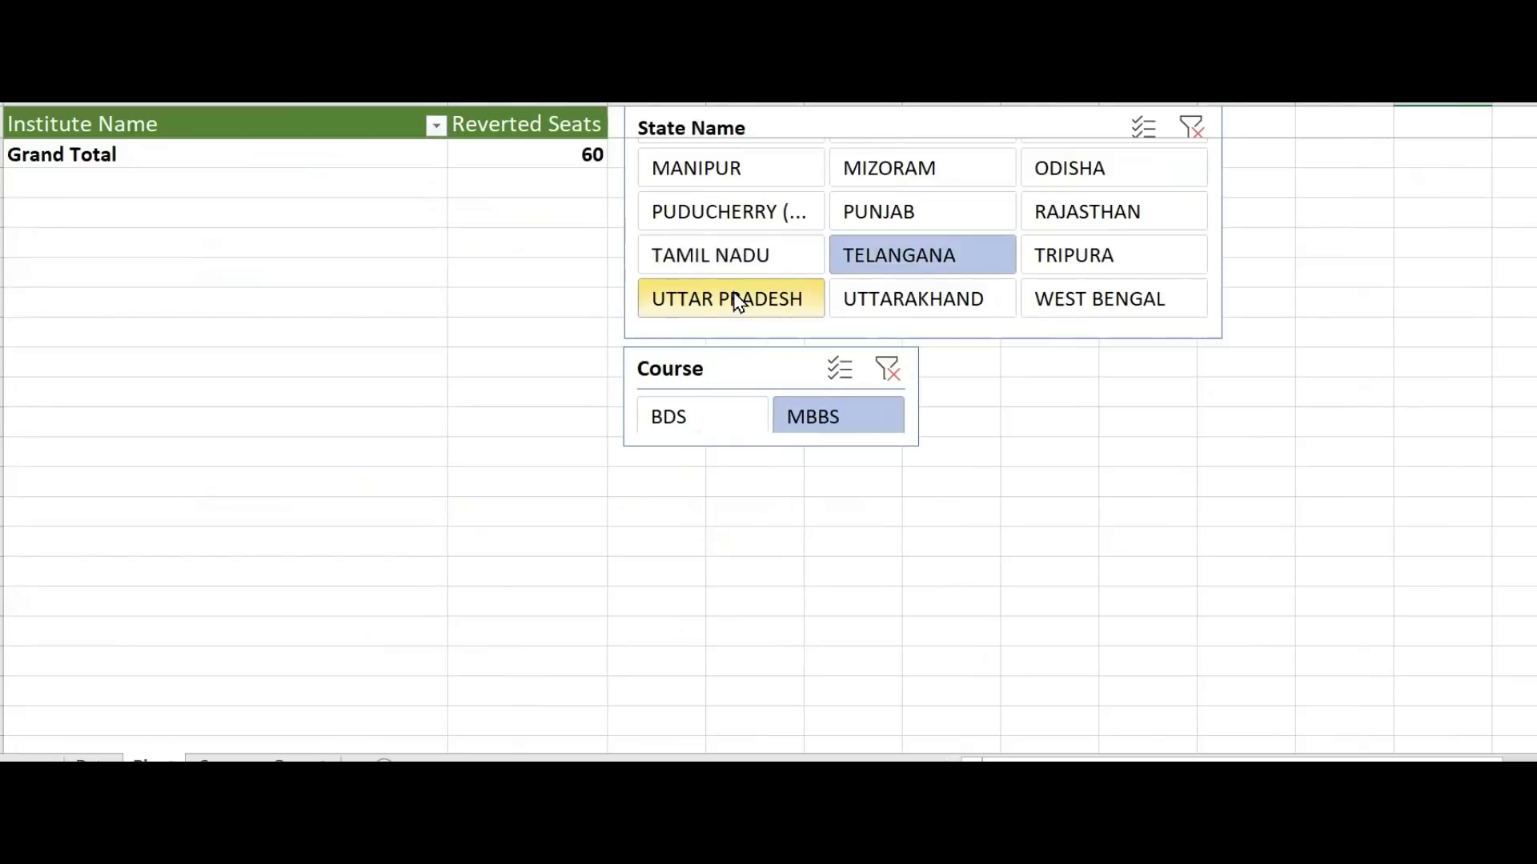
{"action": "left_click", "coordinate": [1109, 270]}
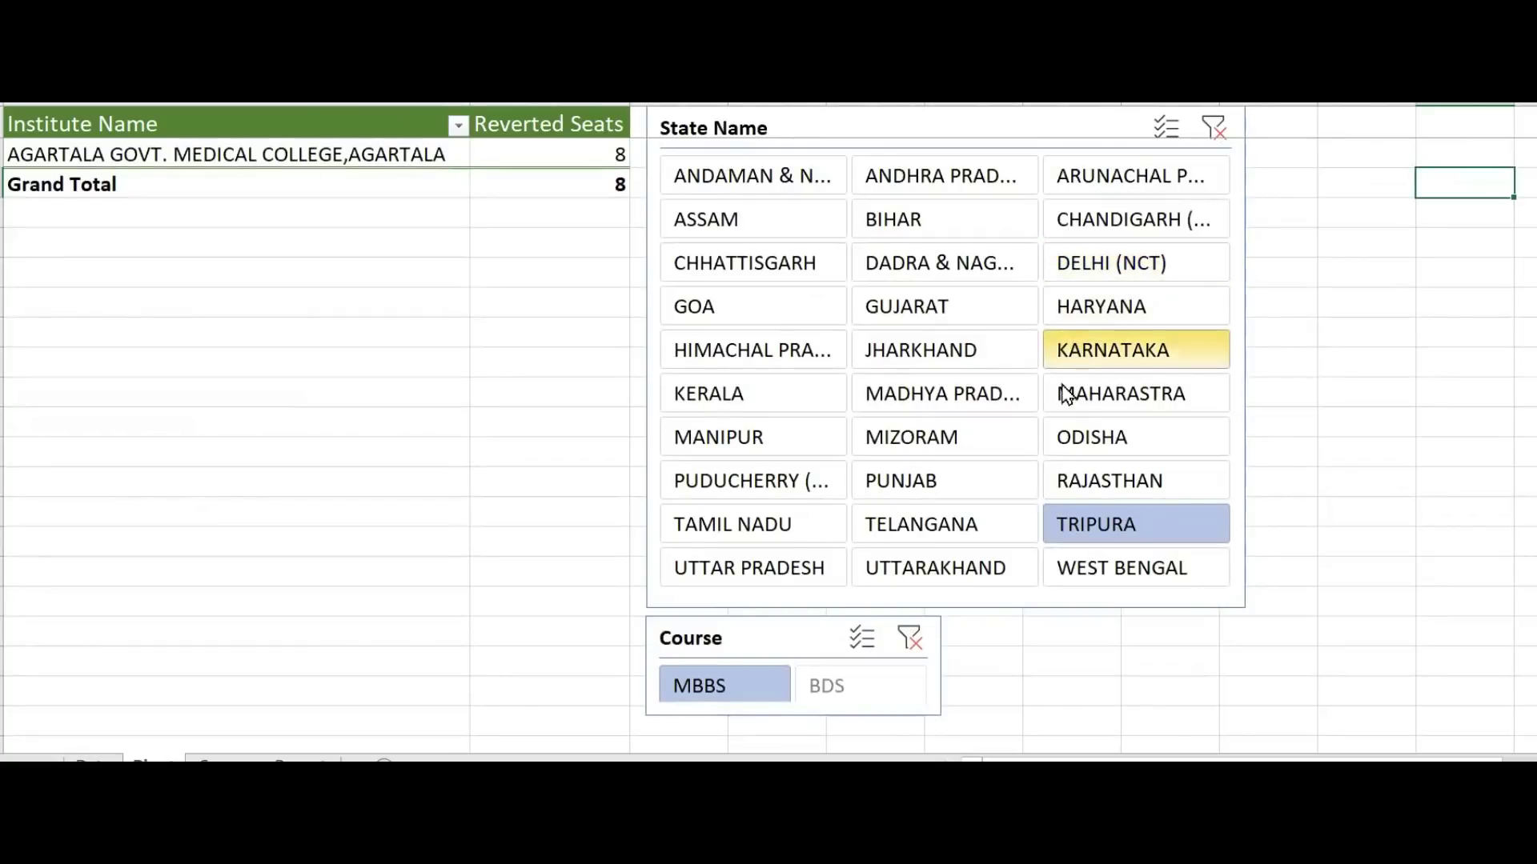
Step: Review the full Uttar Pradesh list of MBBS reverted seats, followed by the list for Uttarakhand
{"action": "left_click", "coordinate": [805, 582]}
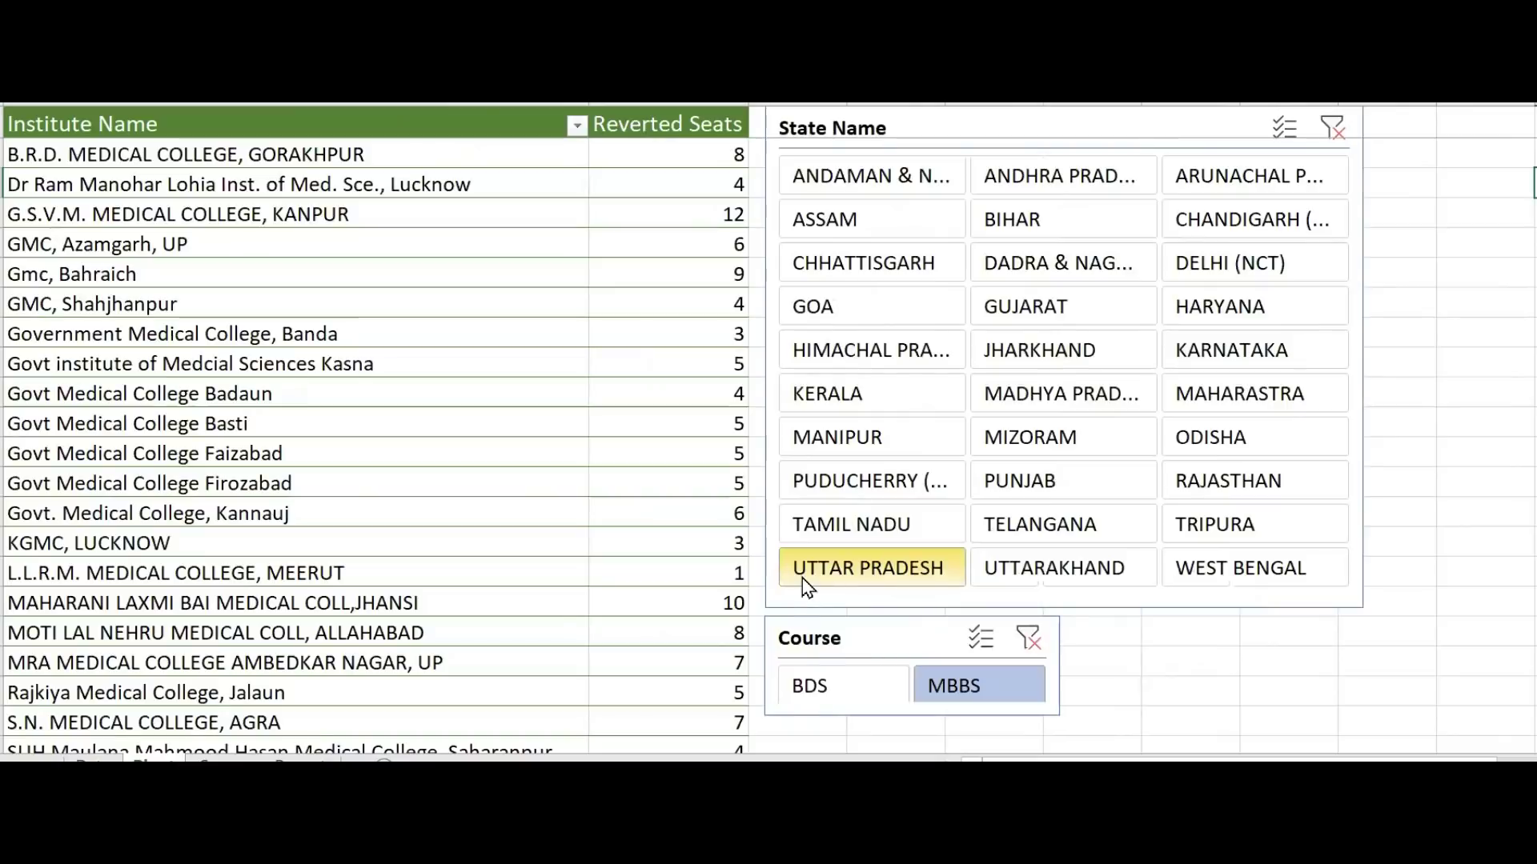
{"action": "scroll", "coordinate": [631, 446], "scroll_direction": "down", "scroll_amount": 4}
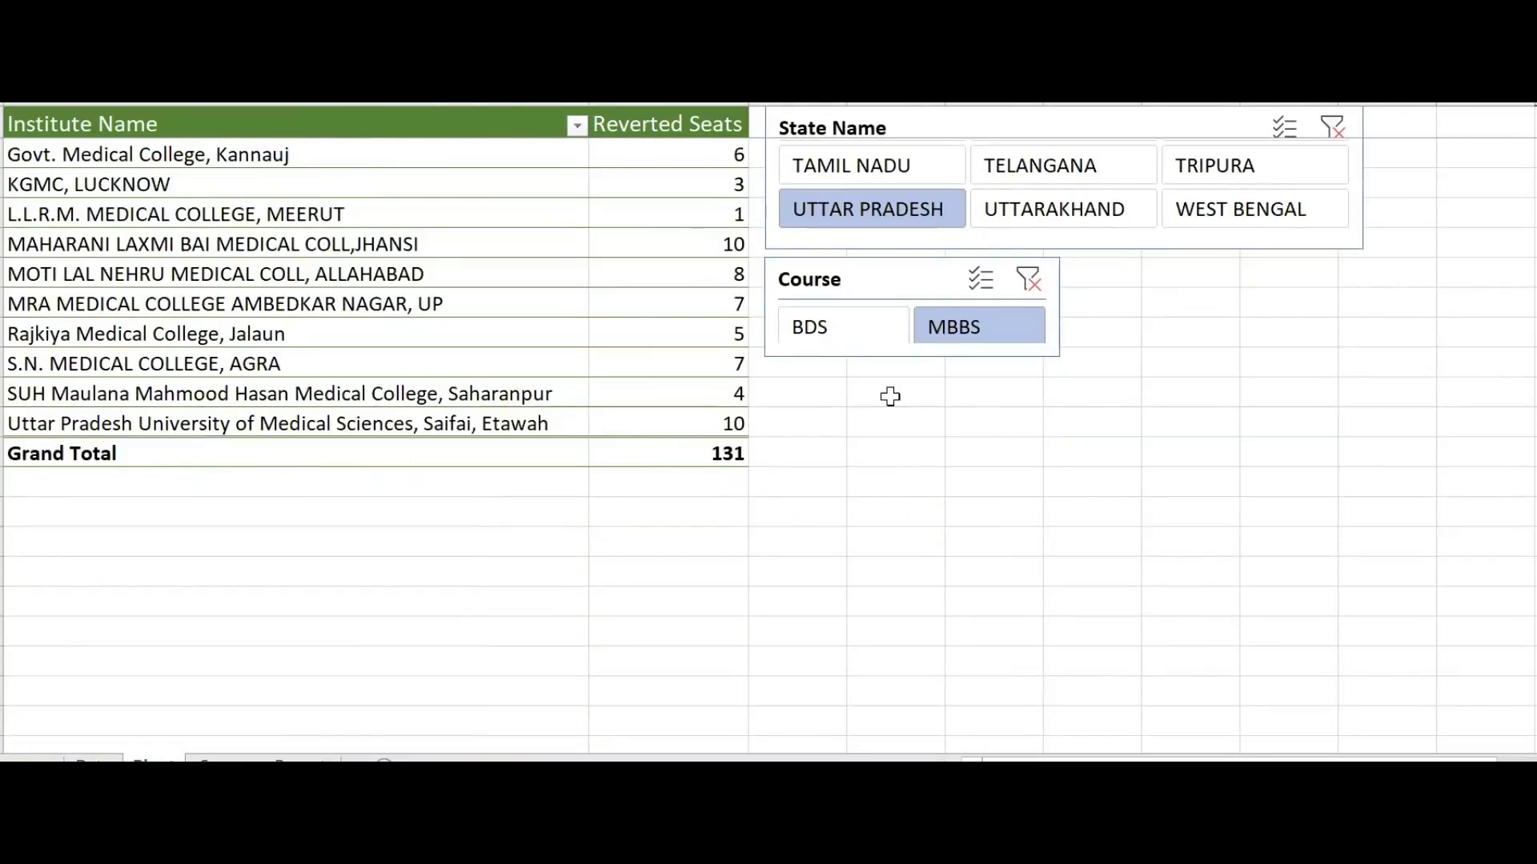
{"action": "scroll", "coordinate": [890, 396], "scroll_direction": "up", "scroll_amount": 4}
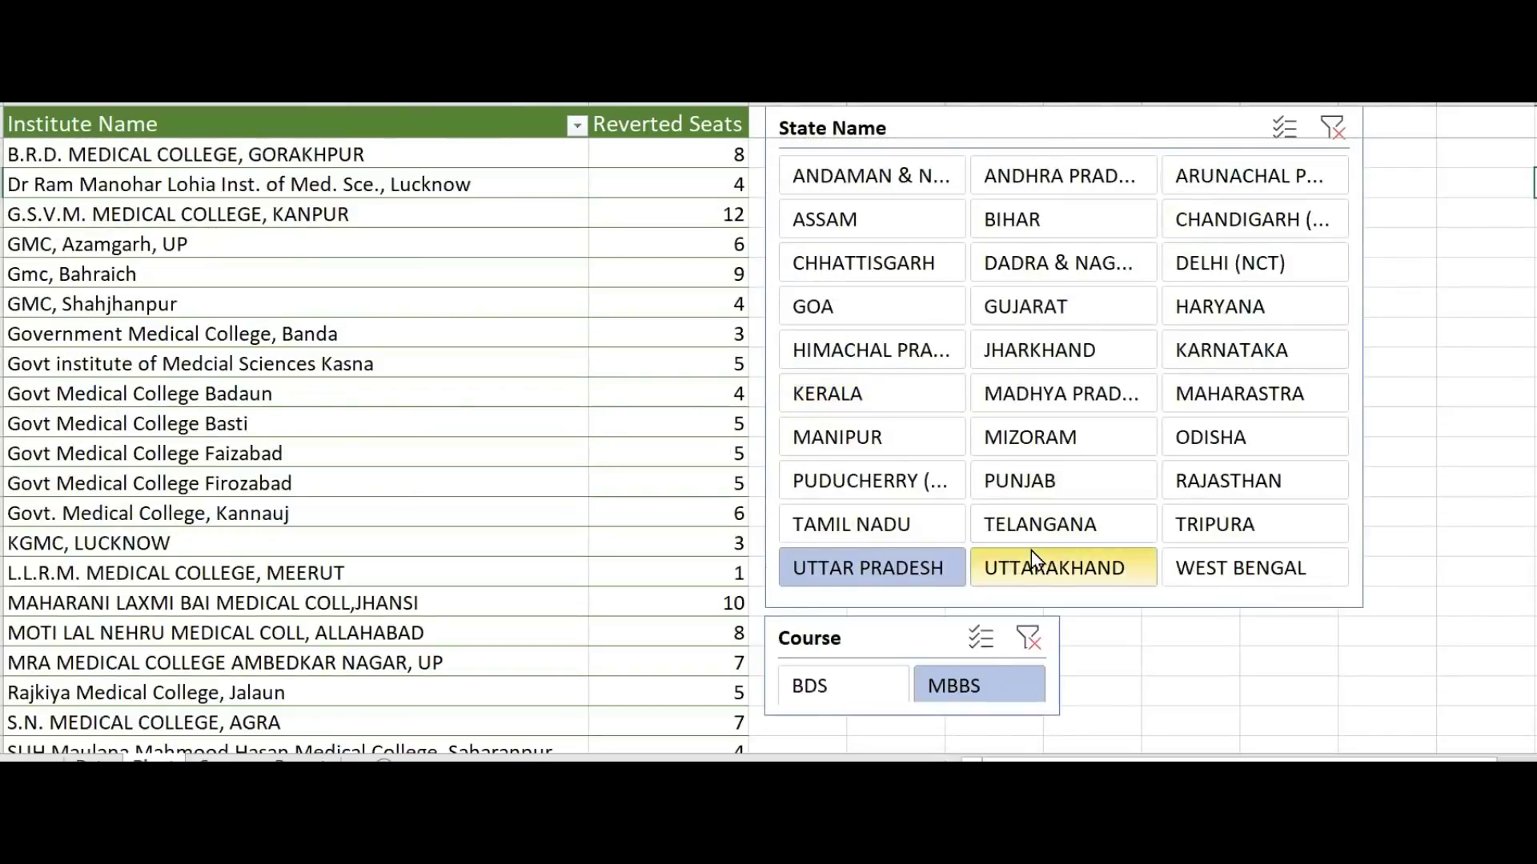
{"action": "left_click", "coordinate": [1051, 579]}
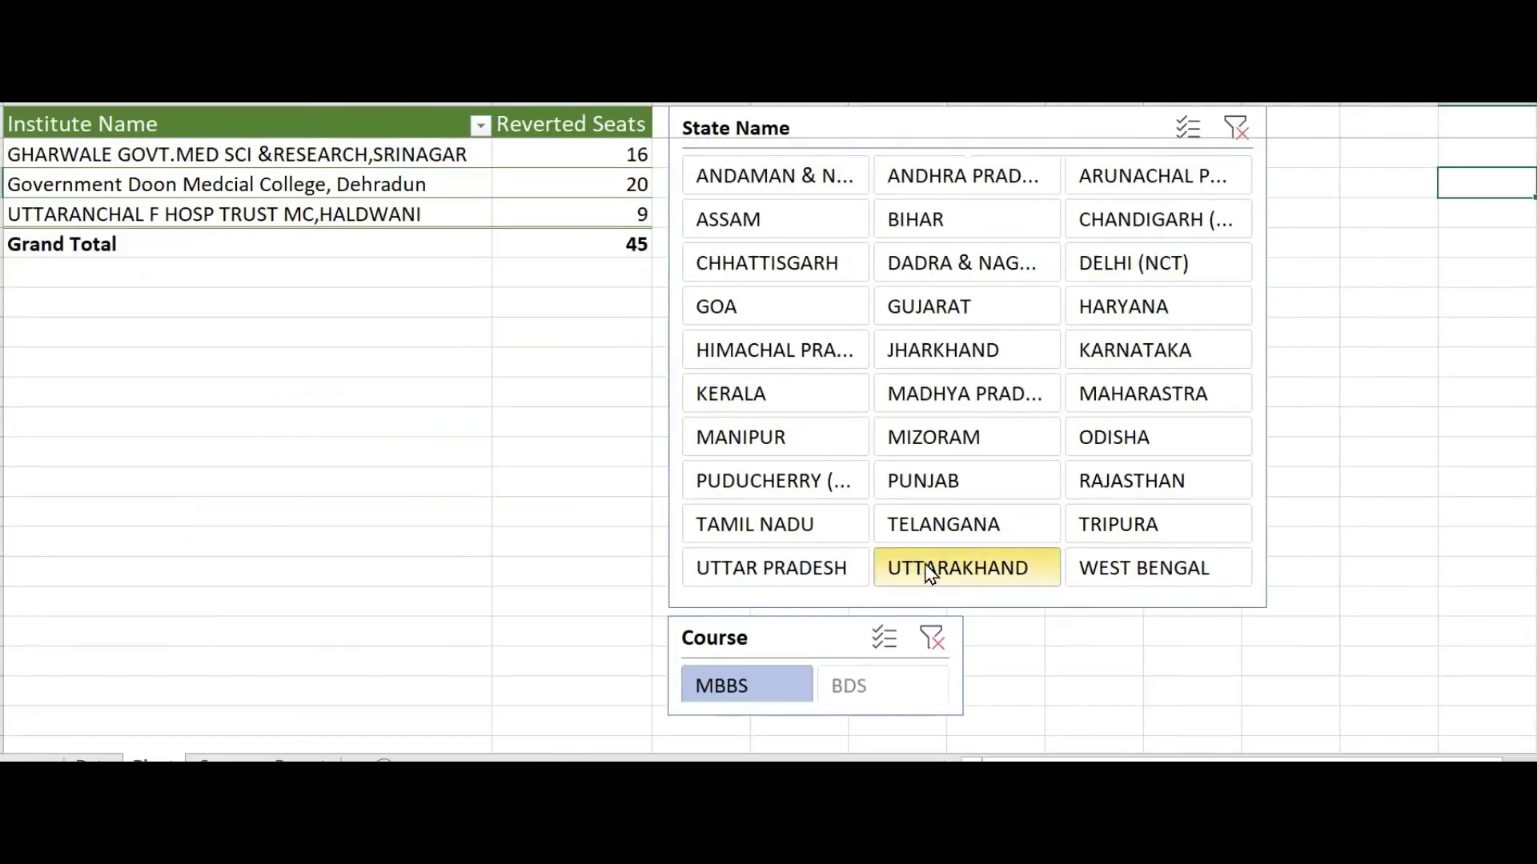
Step: Filter the MBBS reverted seats to West Bengal, followed by all states from Andaman & Nicobar to West Bengal, reviewing the combined list down to its grand total
{"action": "left_click", "coordinate": [1125, 568]}
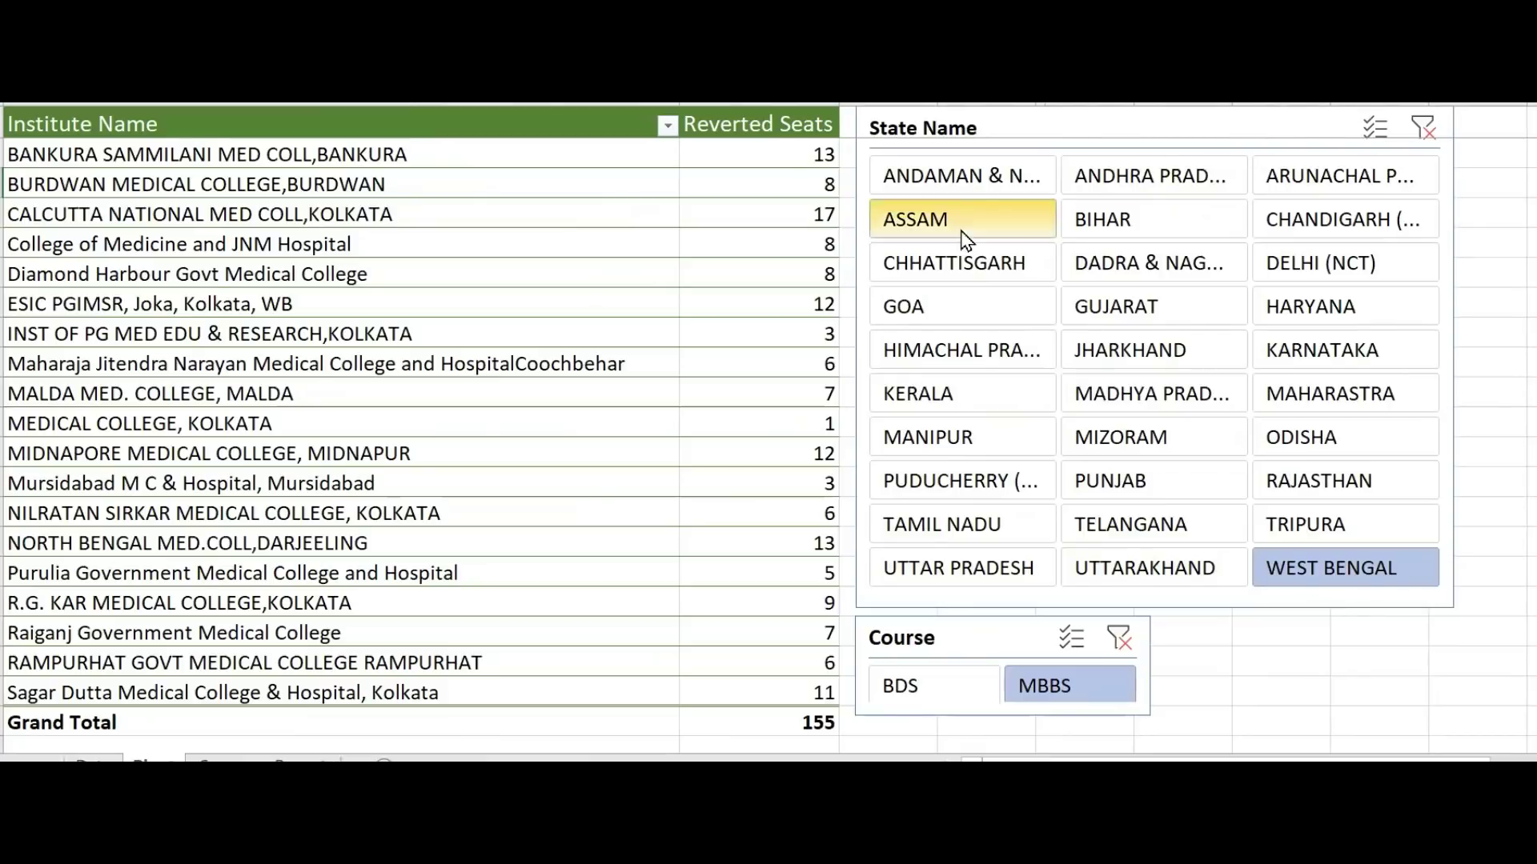
{"action": "left_click", "coordinate": [1002, 177]}
{"action": "left_click", "coordinate": [1222, 573], "text": "shift"}
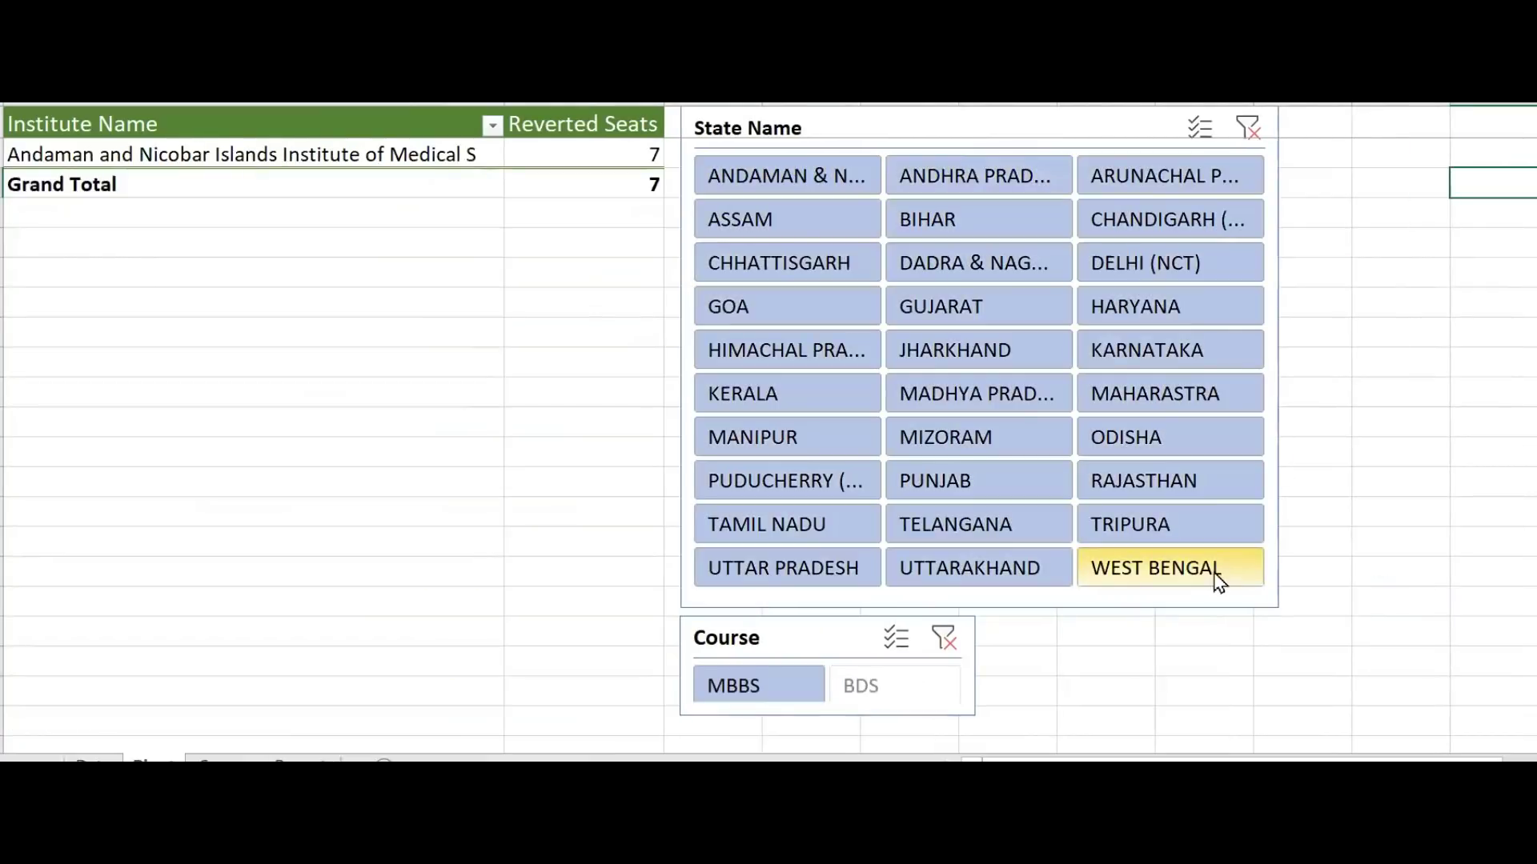
{"action": "scroll", "coordinate": [612, 343], "scroll_direction": "down", "scroll_amount": 4}
{"action": "left_click", "coordinate": [758, 333]}
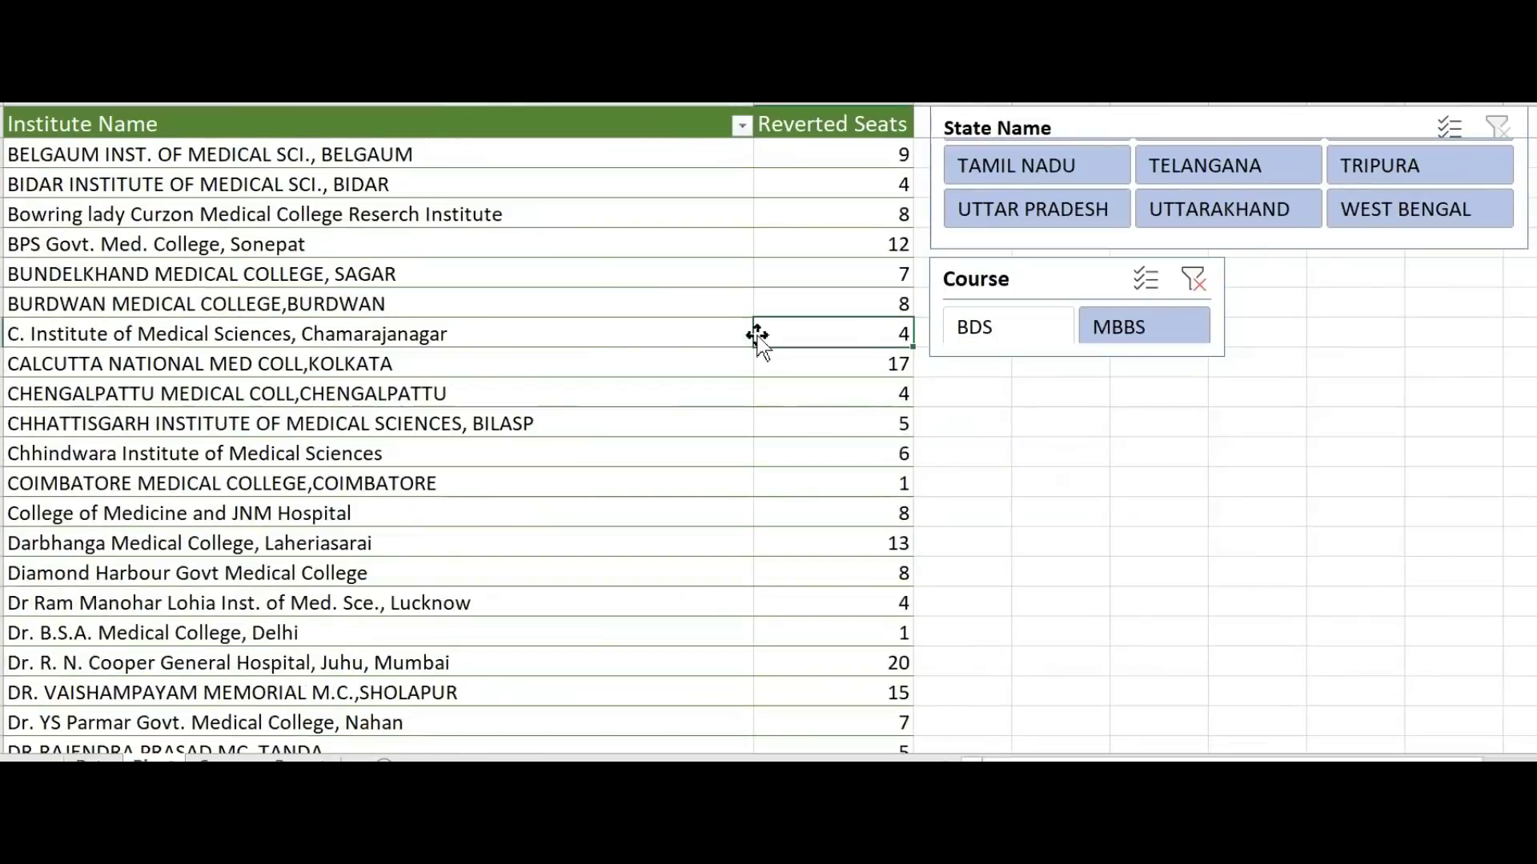
{"action": "scroll", "coordinate": [1033, 384], "scroll_direction": "down", "scroll_amount": 2}
{"action": "key", "text": "ctrl+Down"}
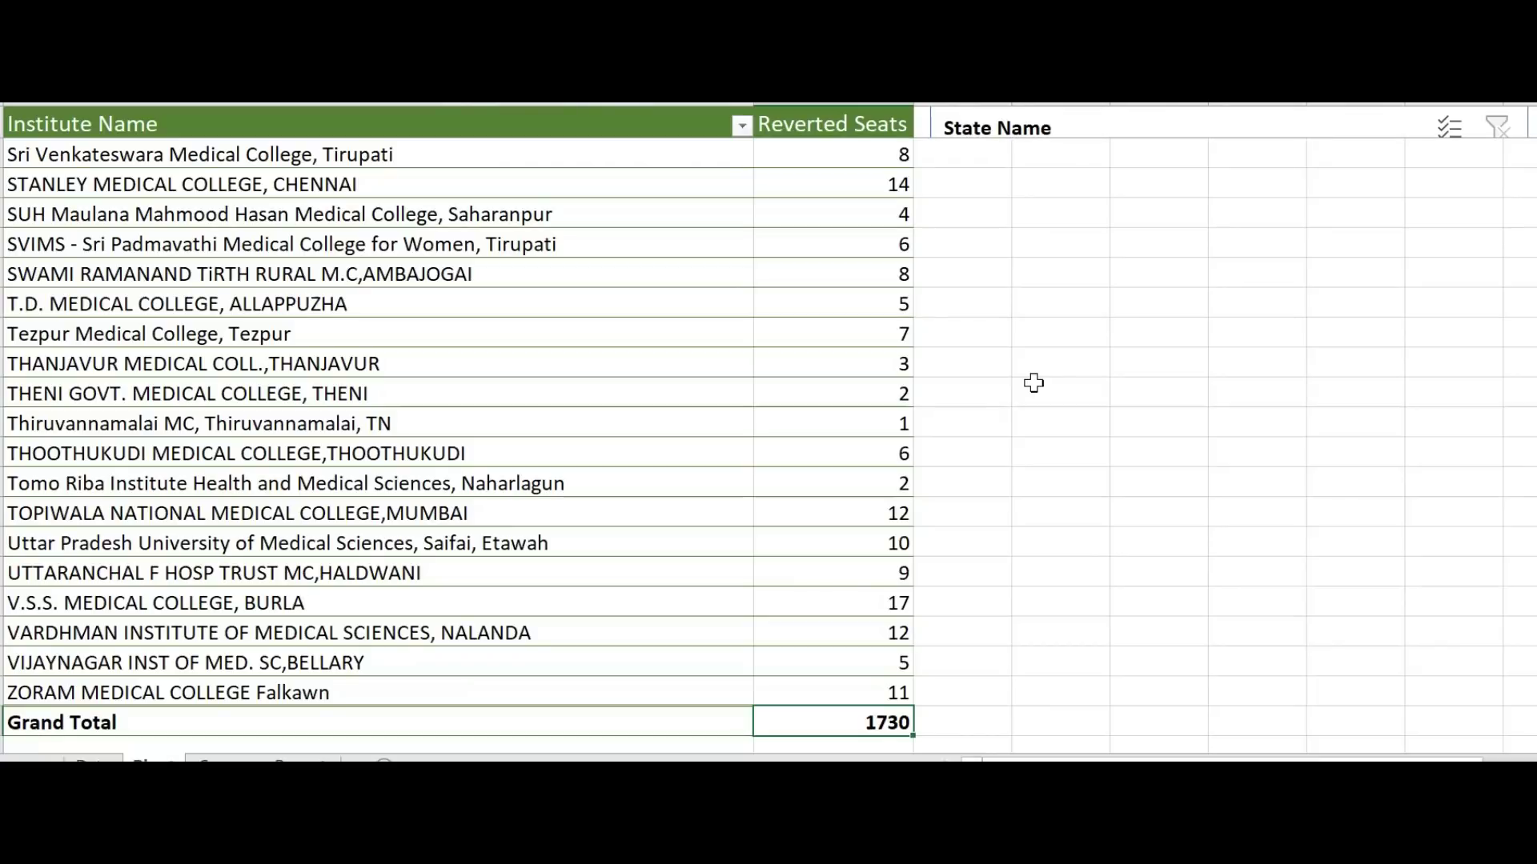
Step: Review the all-states MBBS institute list from the grand total back up to its first row
{"action": "key", "text": "ctrl+Up"}
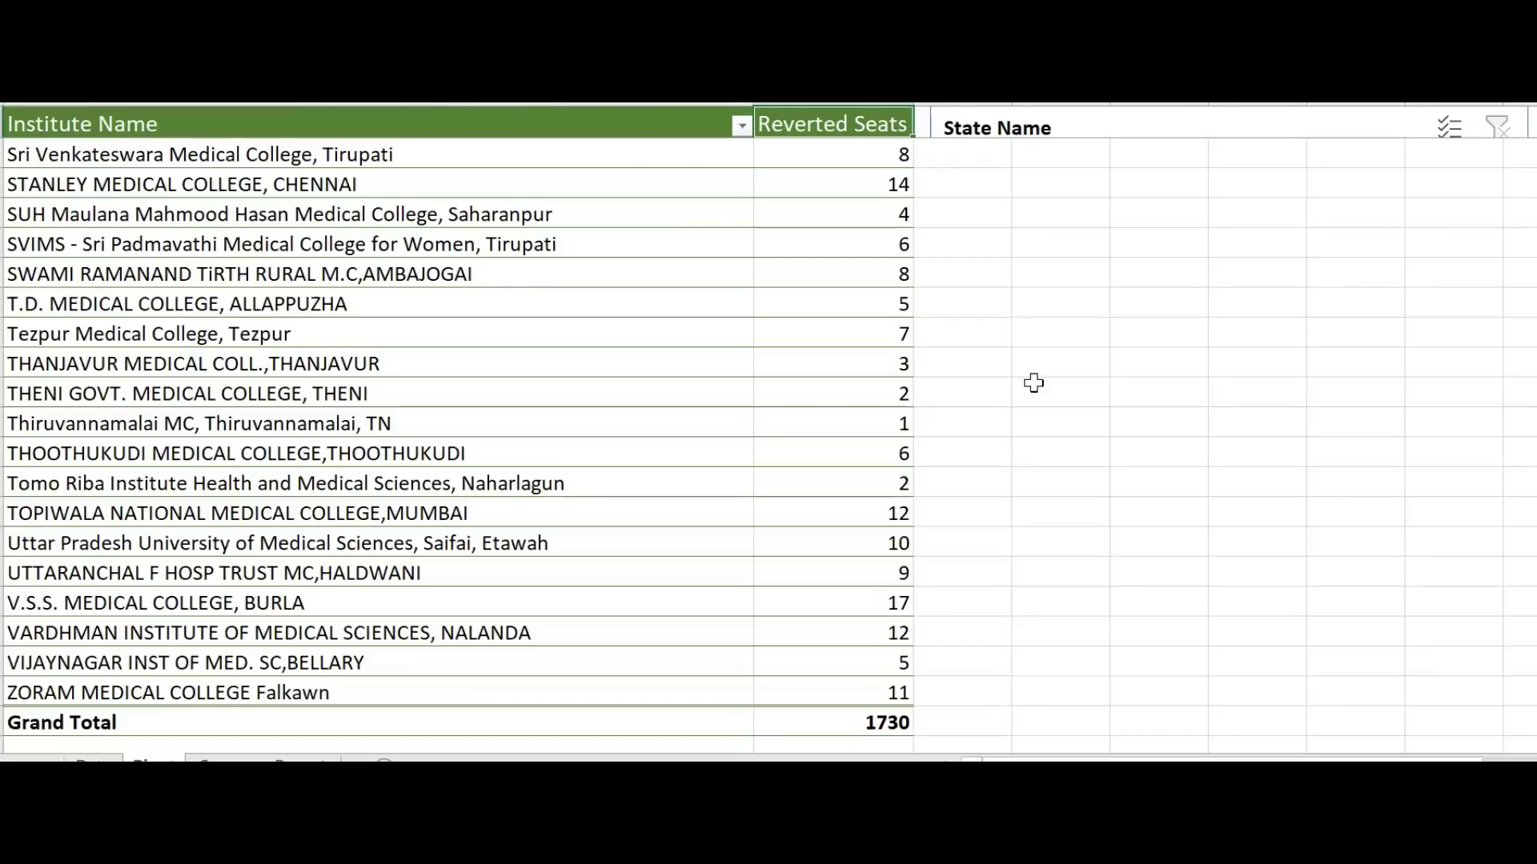
{"action": "key", "text": "Page_Up"}
{"action": "key", "text": "Up"}
{"action": "key", "text": "Up"}
{"action": "key", "text": "Up"}
{"action": "key", "text": "Up"}
{"action": "key", "text": "Up"}
{"action": "key", "text": "Up"}
{"action": "key", "text": "Up"}
{"action": "key", "text": "Up"}
{"action": "key", "text": "Up"}
{"action": "key", "text": "Up"}
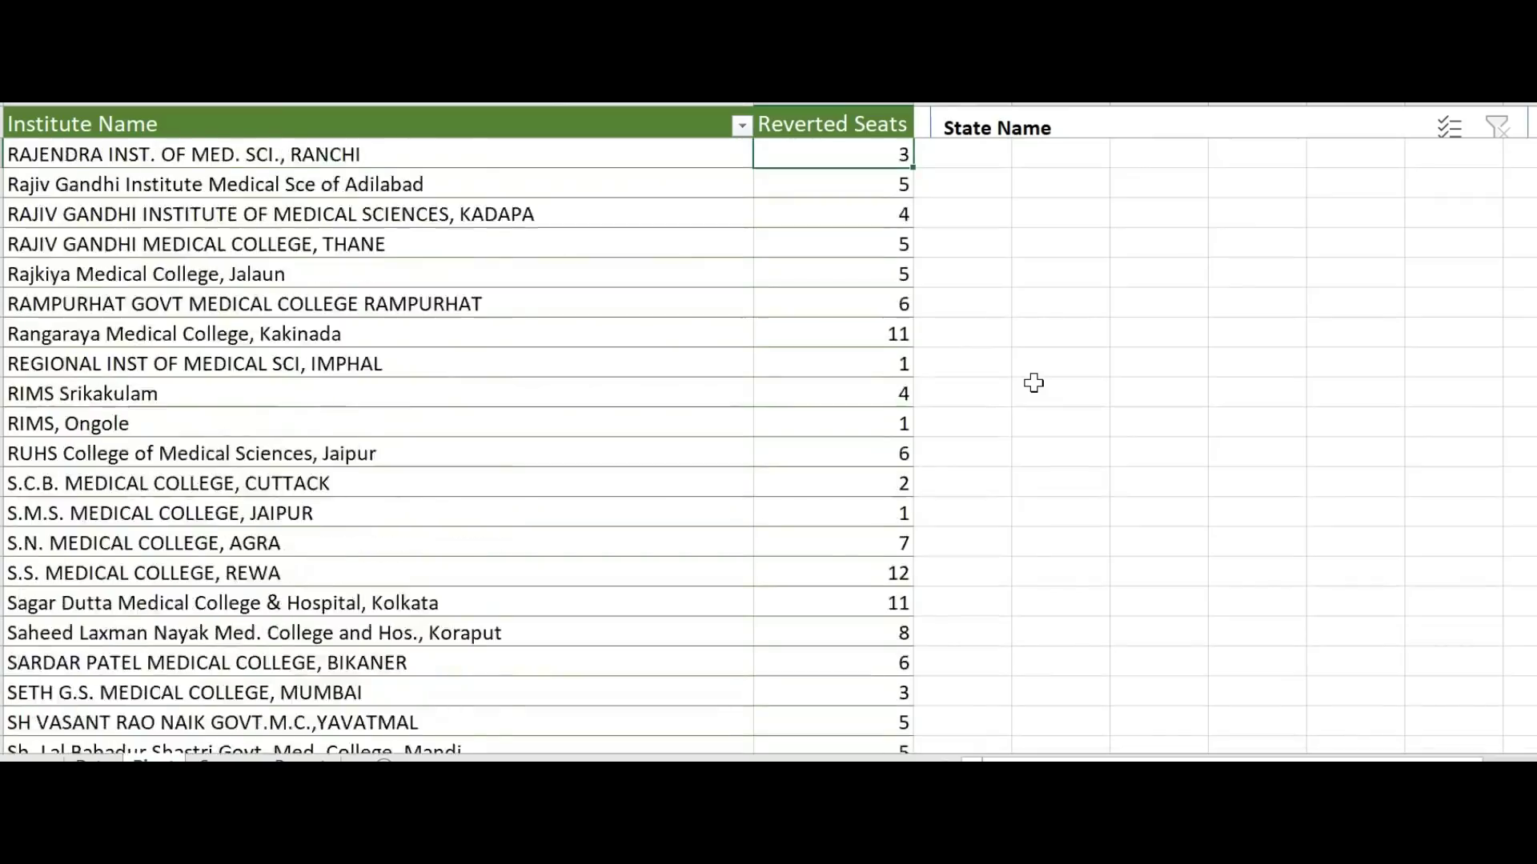
{"action": "key", "text": "Up"}
{"action": "key", "text": "Up"}
{"action": "key", "text": "Up"}
{"action": "key", "text": "Up"}
{"action": "key", "text": "Up"}
{"action": "key", "text": "Up"}
{"action": "key", "text": "Up"}
{"action": "key", "text": "Page_Up"}
{"action": "key", "text": "Up"}
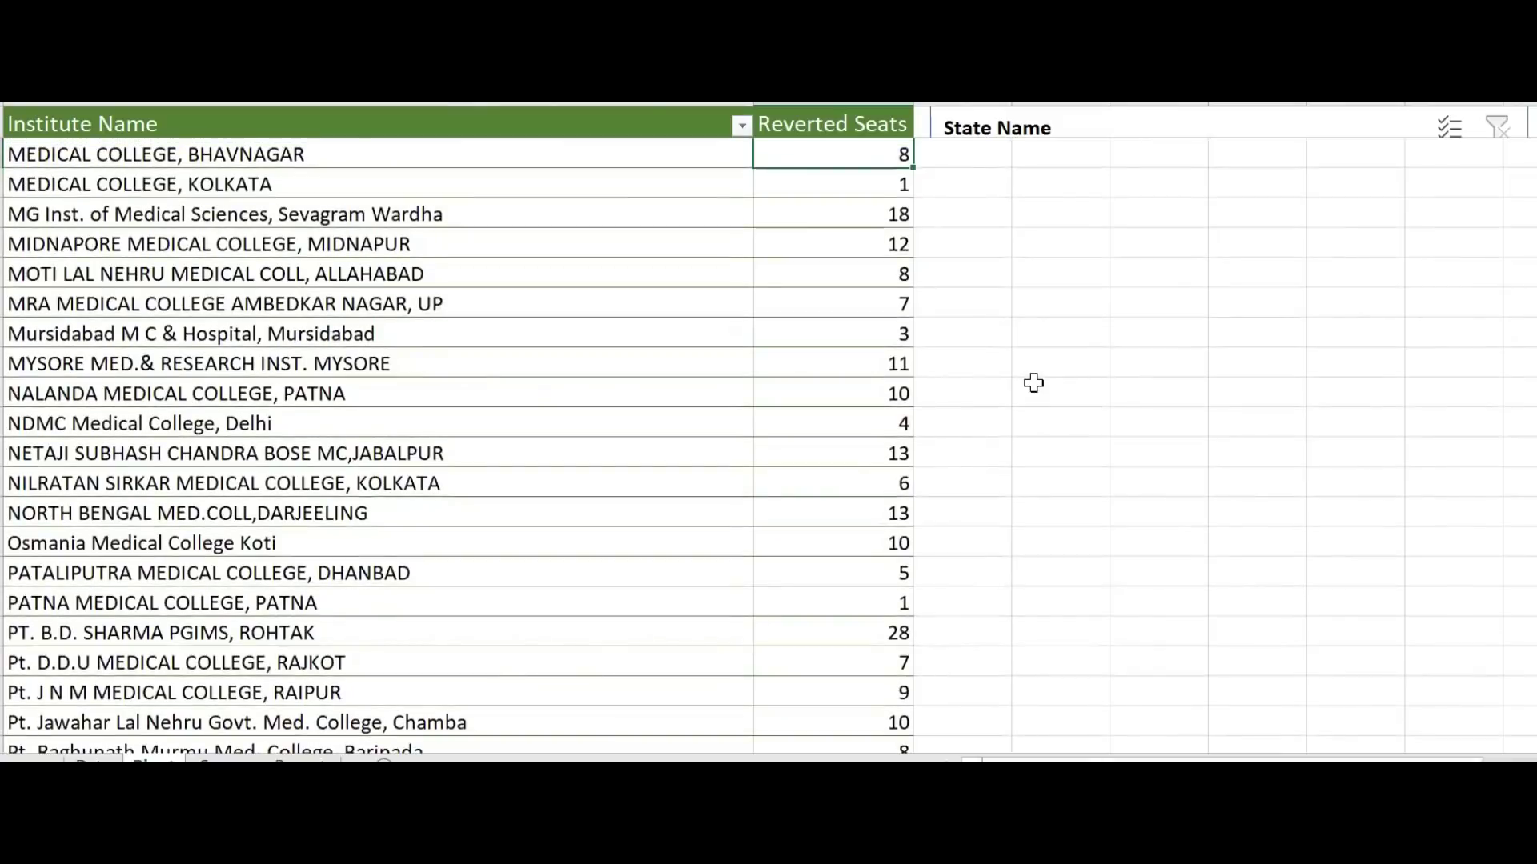
{"action": "key", "text": "Up"}
{"action": "key", "text": "Up"}
{"action": "key", "text": "Up"}
{"action": "key", "text": "Up"}
{"action": "key", "text": "Up"}
{"action": "key", "text": "Up"}
{"action": "key", "text": "Up"}
{"action": "key", "text": "Up"}
{"action": "key", "text": "Up"}
{"action": "key", "text": "Up"}
{"action": "key", "text": "Up"}
{"action": "key", "text": "Up"}
{"action": "key", "text": "Up"}
{"action": "key", "text": "Up"}
{"action": "key", "text": "Up"}
{"action": "key", "text": "Up"}
{"action": "key", "text": "Up"}
{"action": "key", "text": "Up"}
{"action": "key", "text": "Up"}
{"action": "key", "text": "Up"}
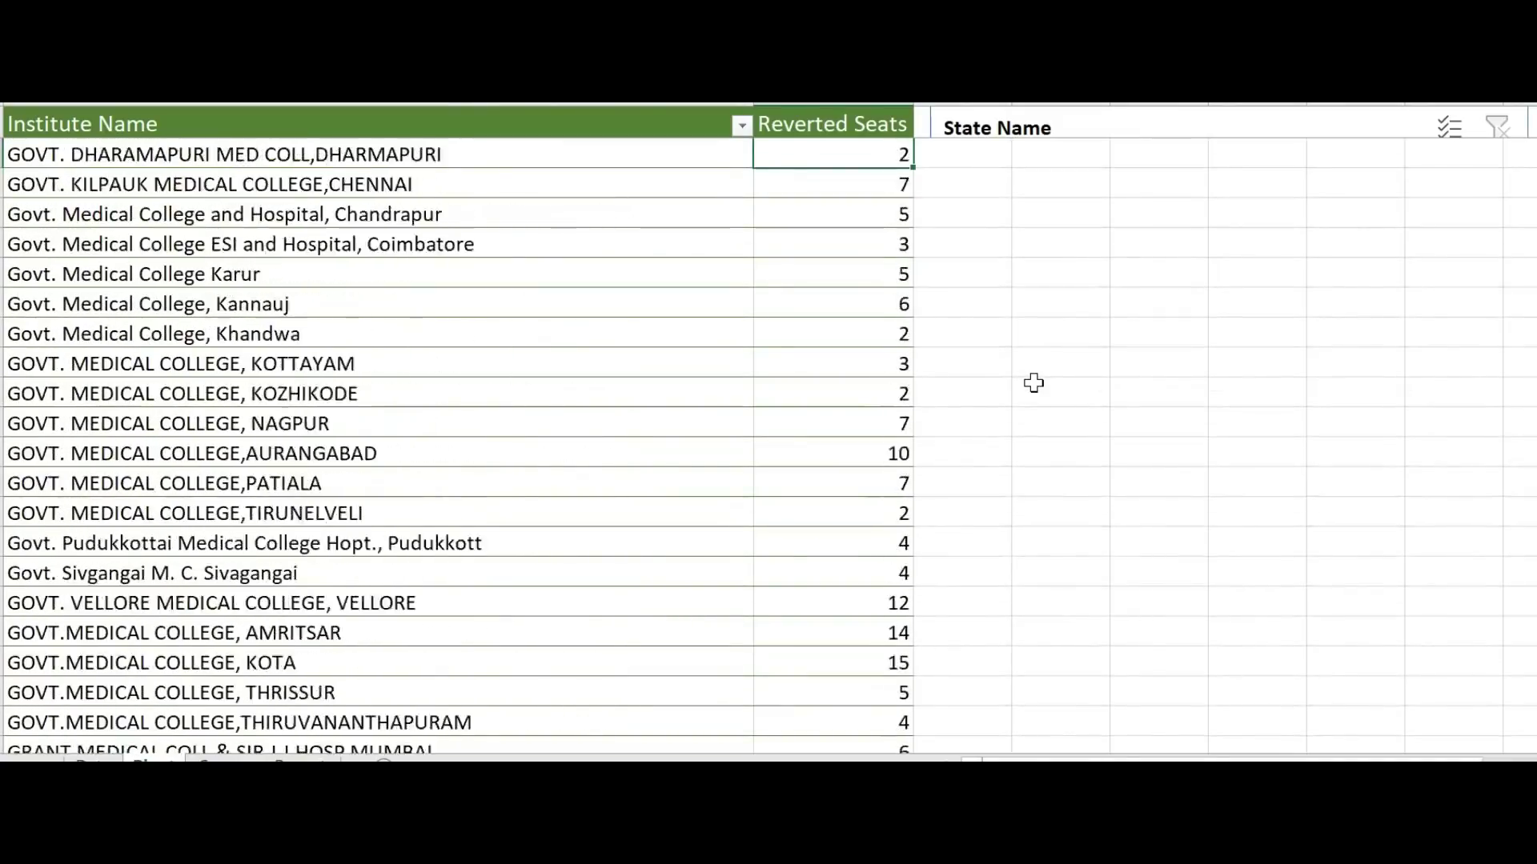
{"action": "key", "text": "Up"}
{"action": "key", "text": "Up"}
{"action": "key", "text": "Up"}
{"action": "key", "text": "Up"}
{"action": "key", "text": "Up"}
{"action": "key", "text": "Up"}
{"action": "key", "text": "Up"}
{"action": "key", "text": "Up"}
{"action": "key", "text": "Up"}
{"action": "key", "text": "Up"}
{"action": "key", "text": "Up"}
{"action": "key", "text": "Up"}
{"action": "key", "text": "Up"}
{"action": "key", "text": "Up"}
{"action": "key", "text": "Up"}
{"action": "key", "text": "Up"}
{"action": "key", "text": "Up"}
{"action": "key", "text": "Up"}
{"action": "key", "text": "Up"}
{"action": "key", "text": "Up"}
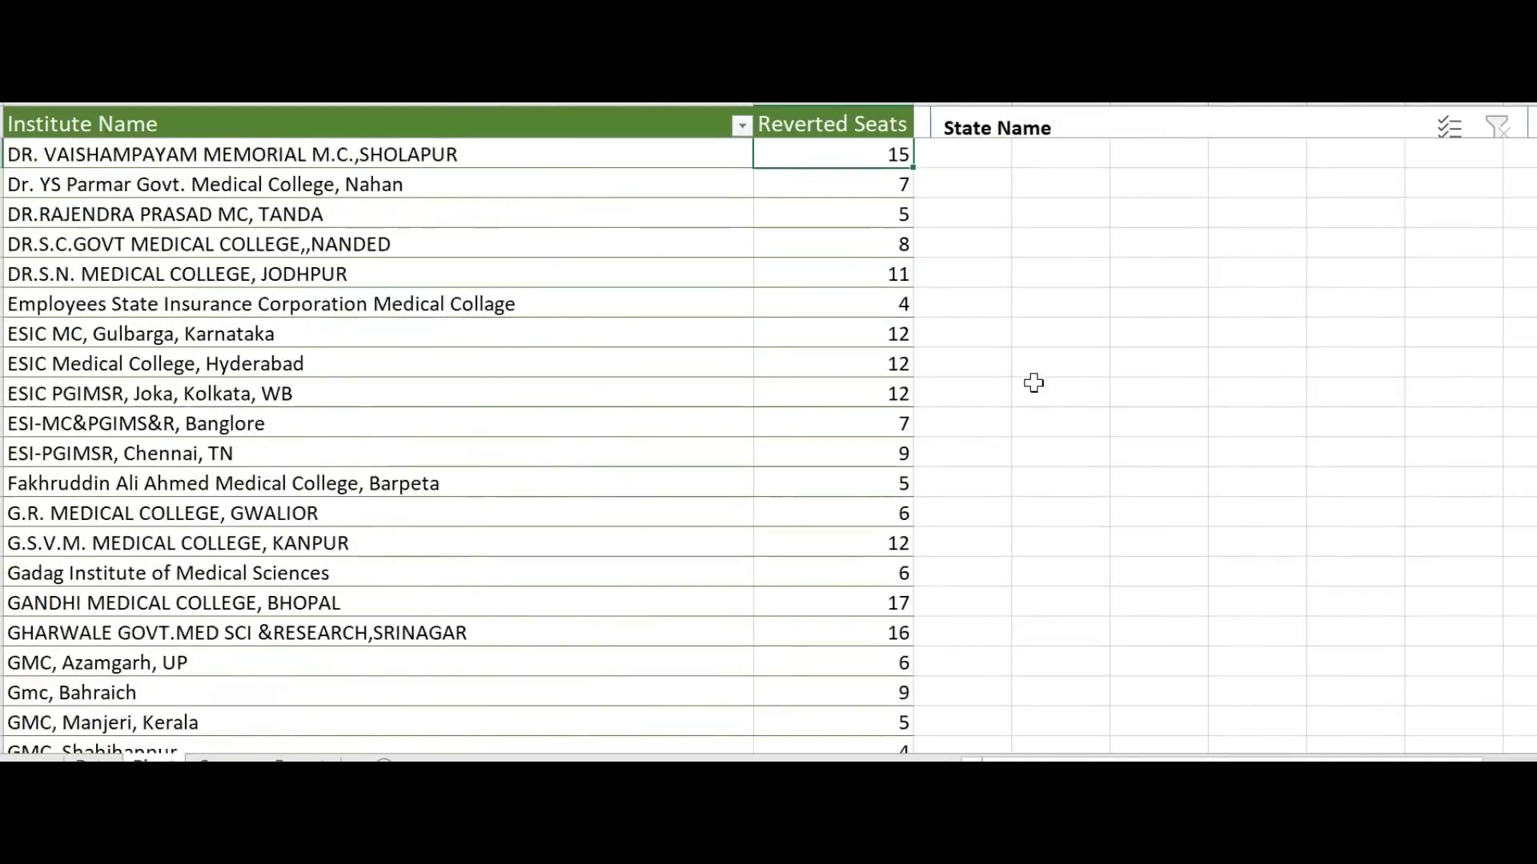
{"action": "key", "text": "Up"}
{"action": "key", "text": "Up"}
{"action": "key", "text": "Up"}
{"action": "key", "text": "Up"}
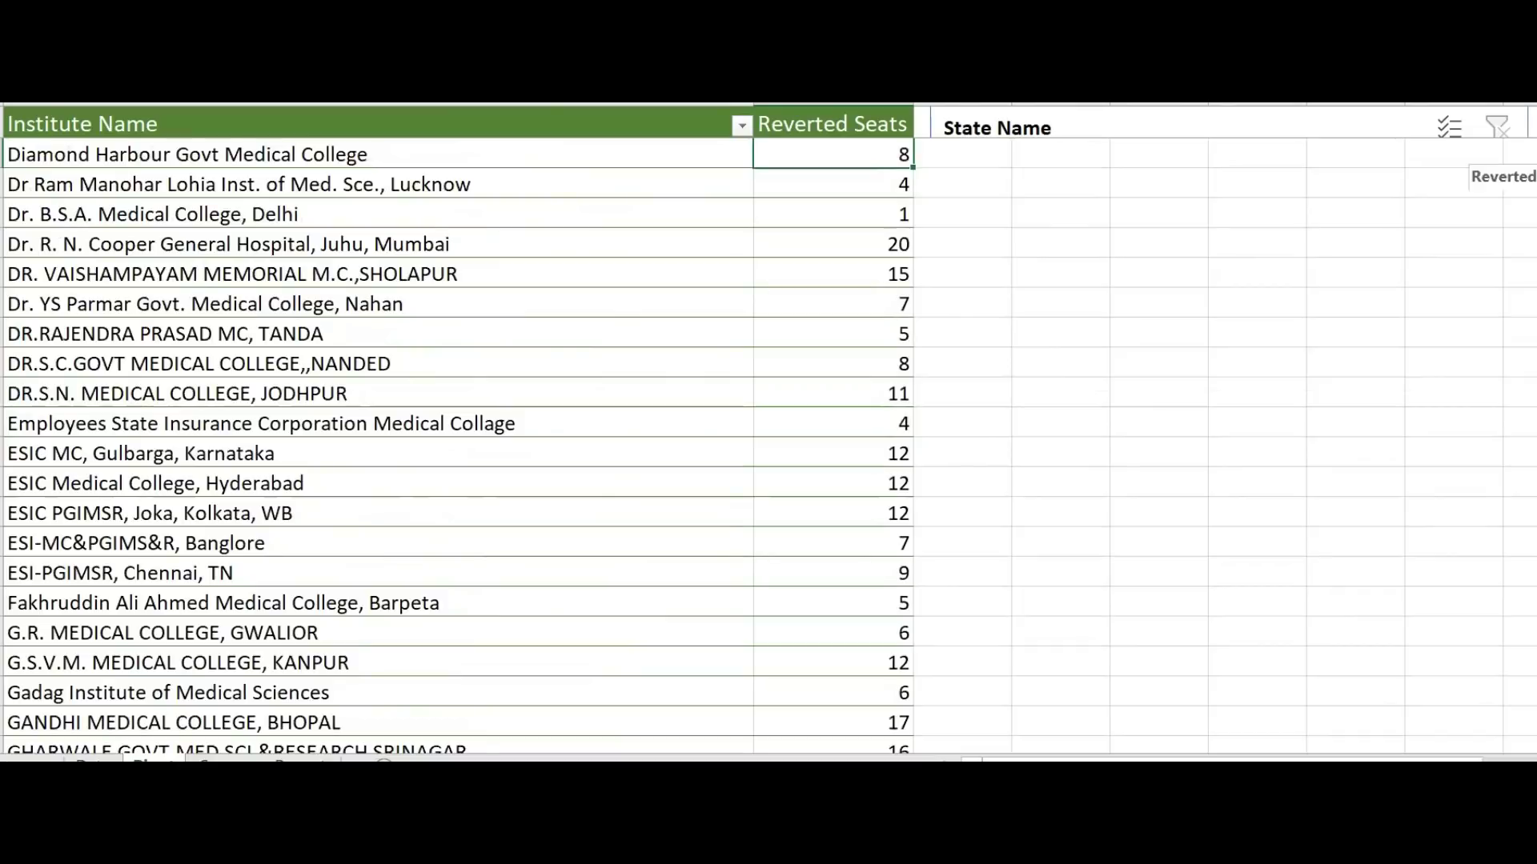
{"action": "key", "text": "ctrl+Up"}
Step: Switch the course filter to BDS and view the reverted seats for Andhra Pradesh, Assam, Bihar, Chhattisgarh, Delhi (NCT) and Goa one at a time
{"action": "left_click", "coordinate": [1011, 700]}
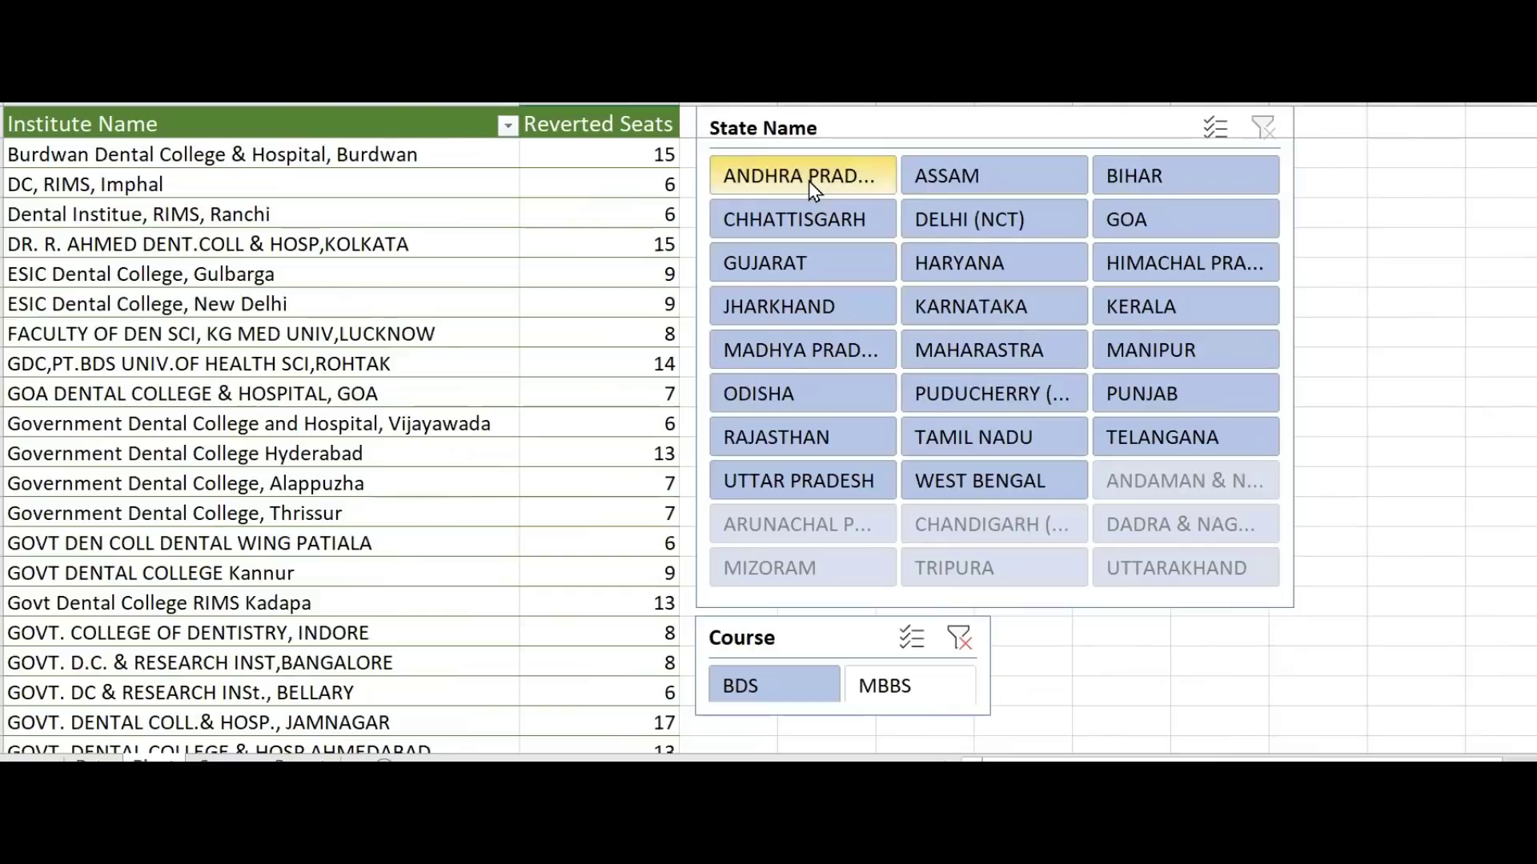
{"action": "left_click", "coordinate": [829, 176]}
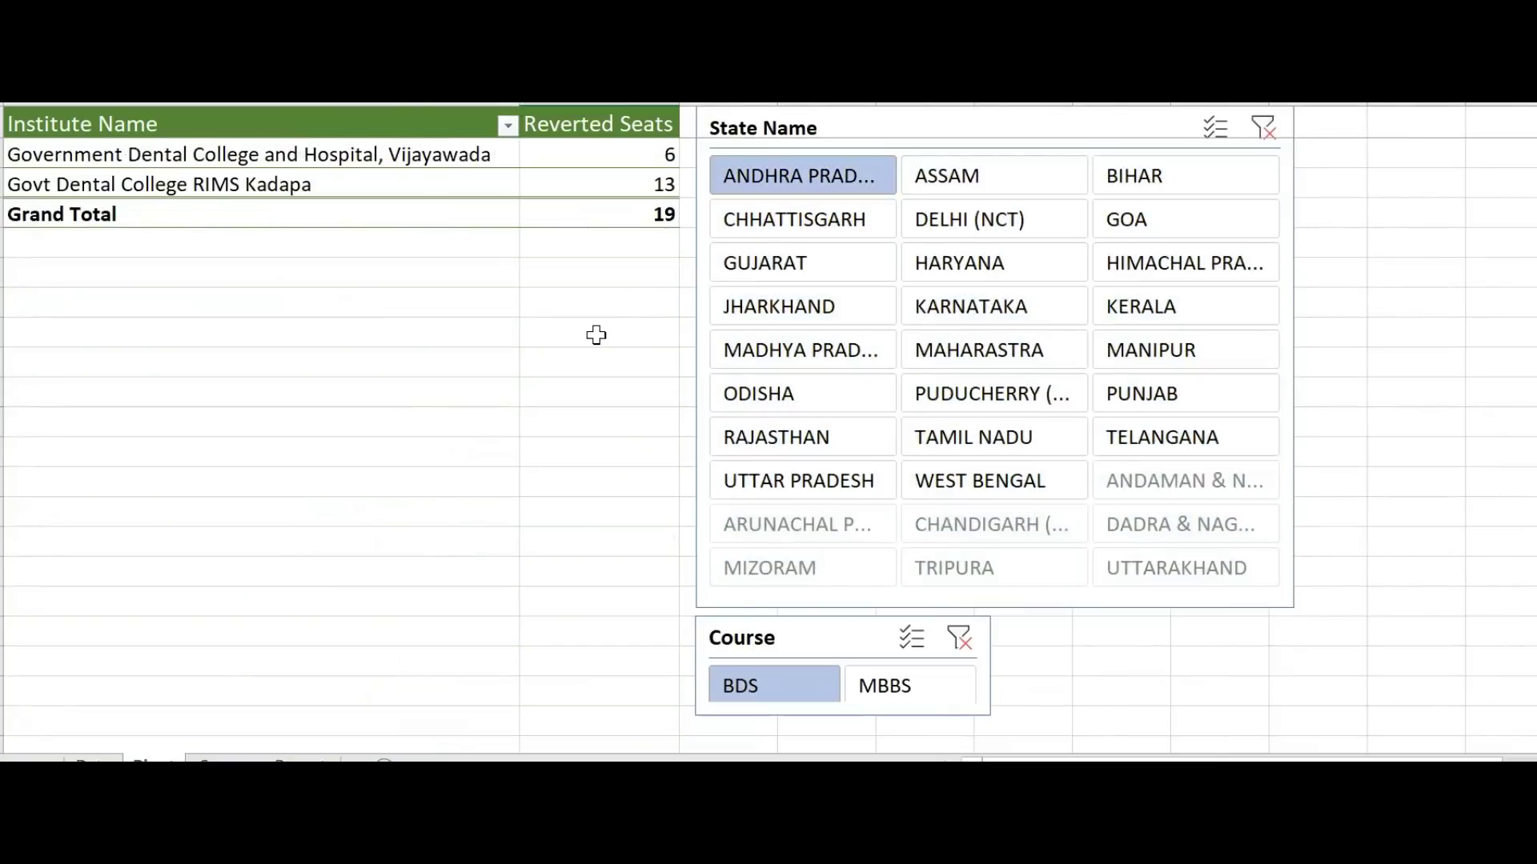
{"action": "left_click", "coordinate": [980, 171]}
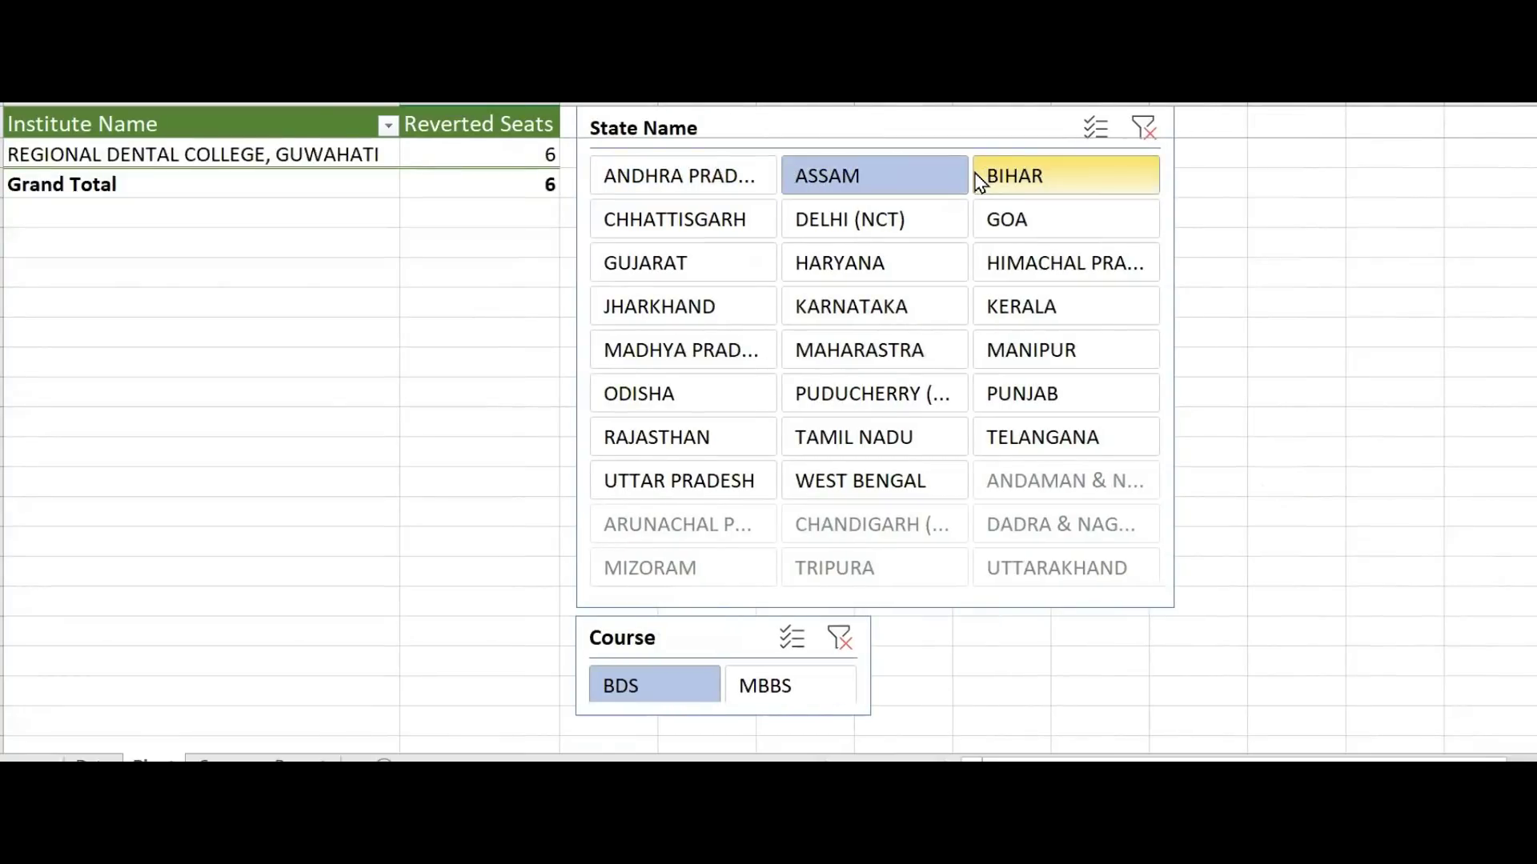
{"action": "left_click", "coordinate": [1093, 192]}
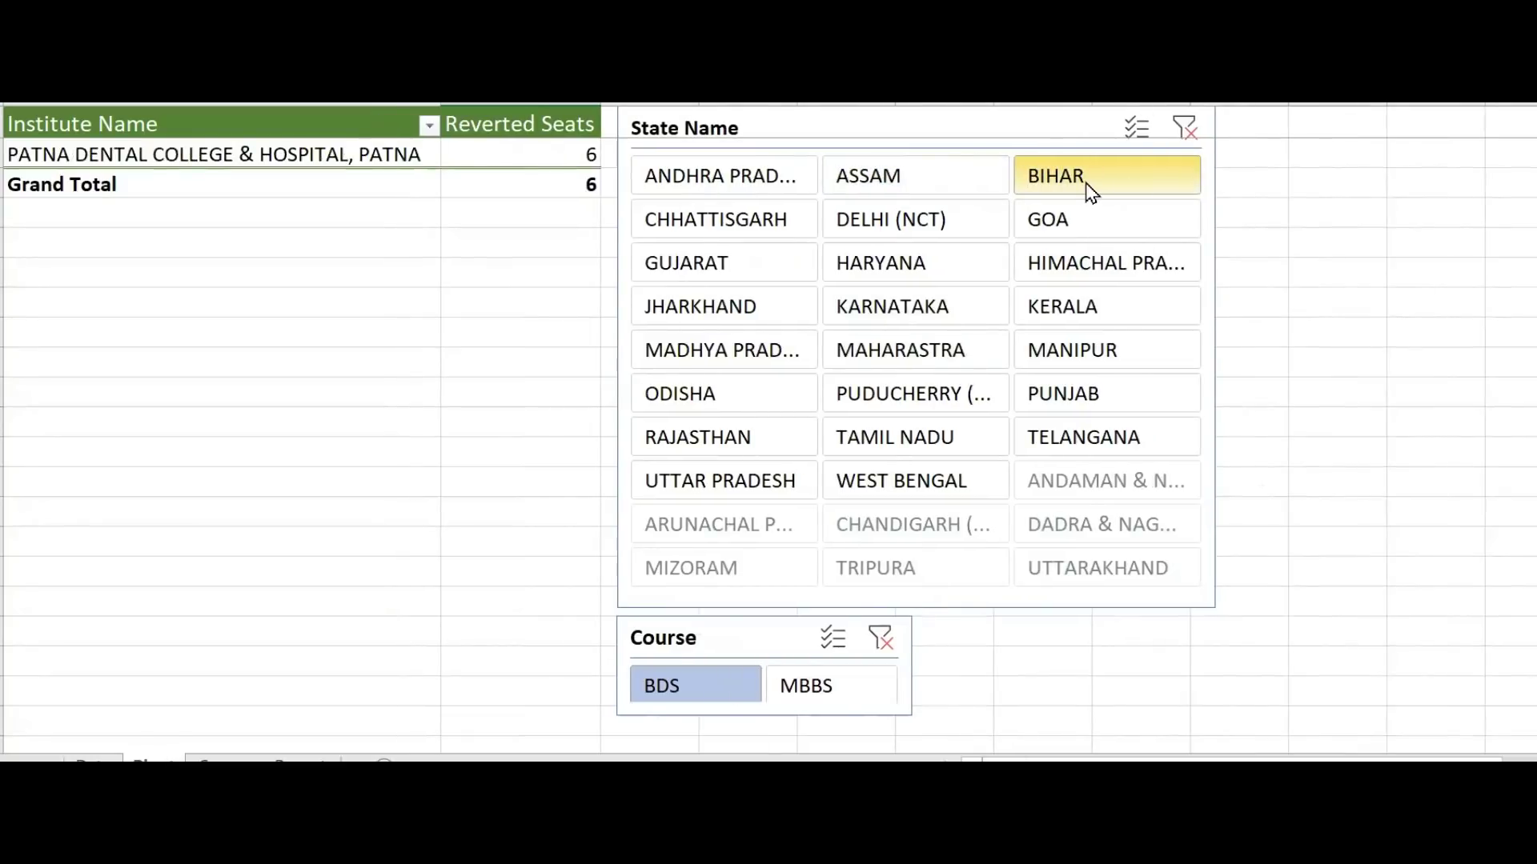
{"action": "left_click", "coordinate": [732, 232]}
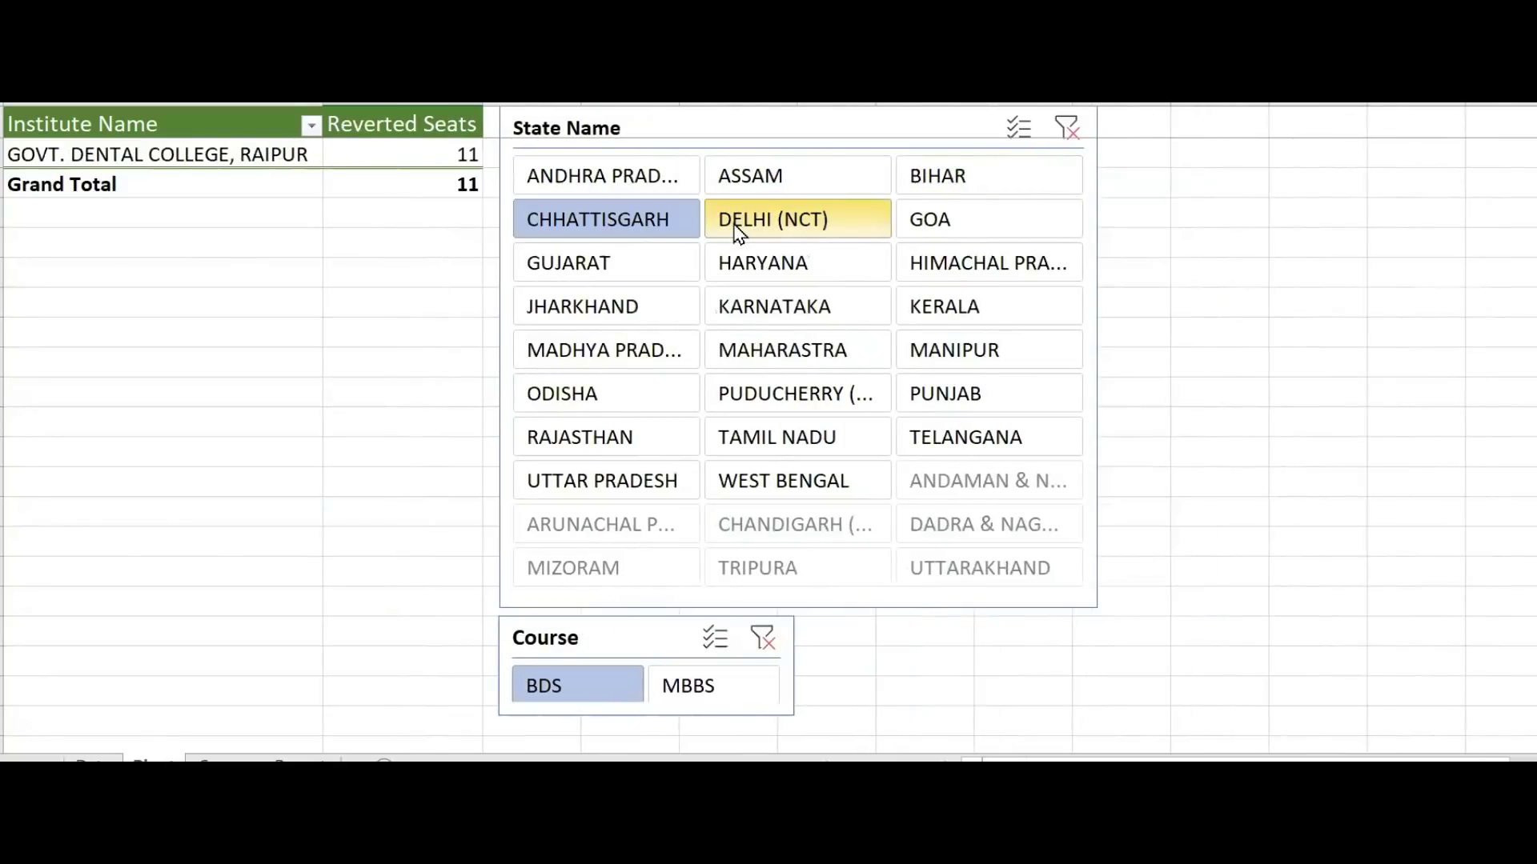
{"action": "left_click", "coordinate": [791, 229]}
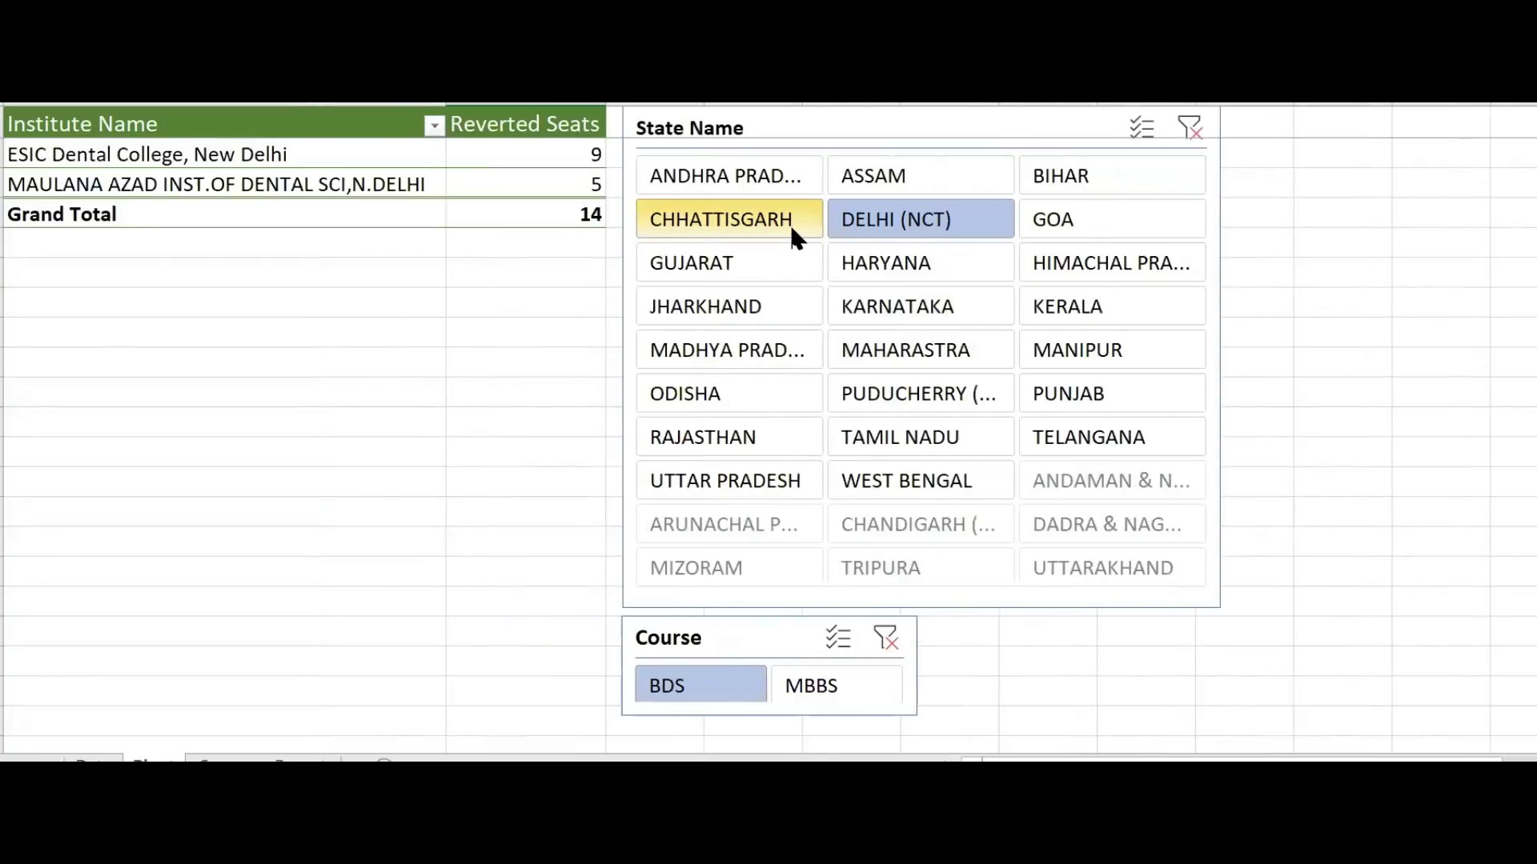
{"action": "left_click", "coordinate": [1035, 221]}
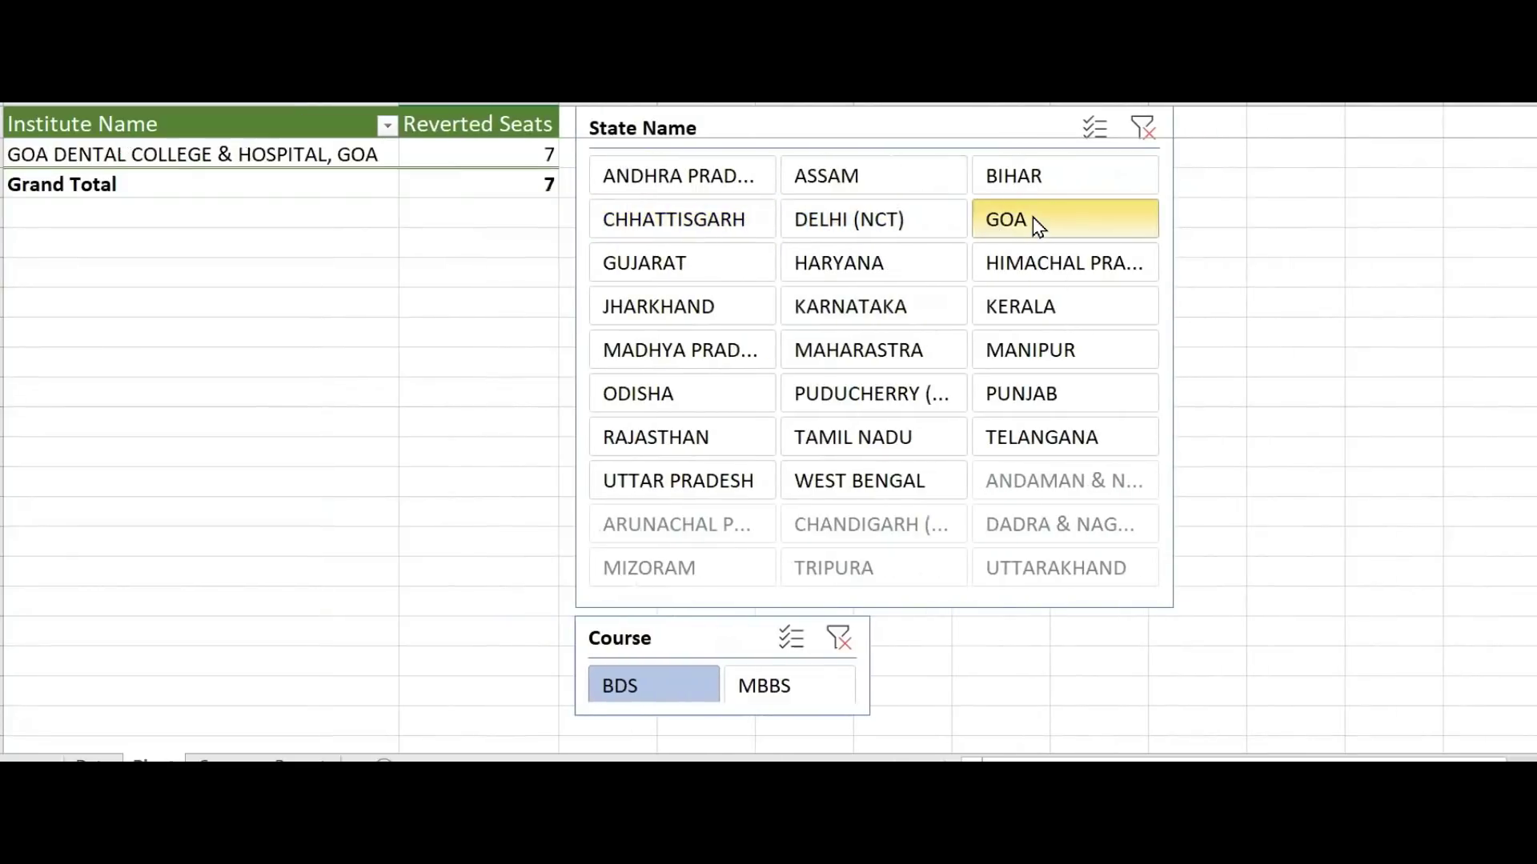
Step: View the BDS reverted seats for Gujarat, Haryana, Himachal Pradesh, Jharkhand, Karnataka and Kerala, filtering to one state at a time
{"action": "left_click", "coordinate": [710, 273]}
{"action": "left_click", "coordinate": [875, 276]}
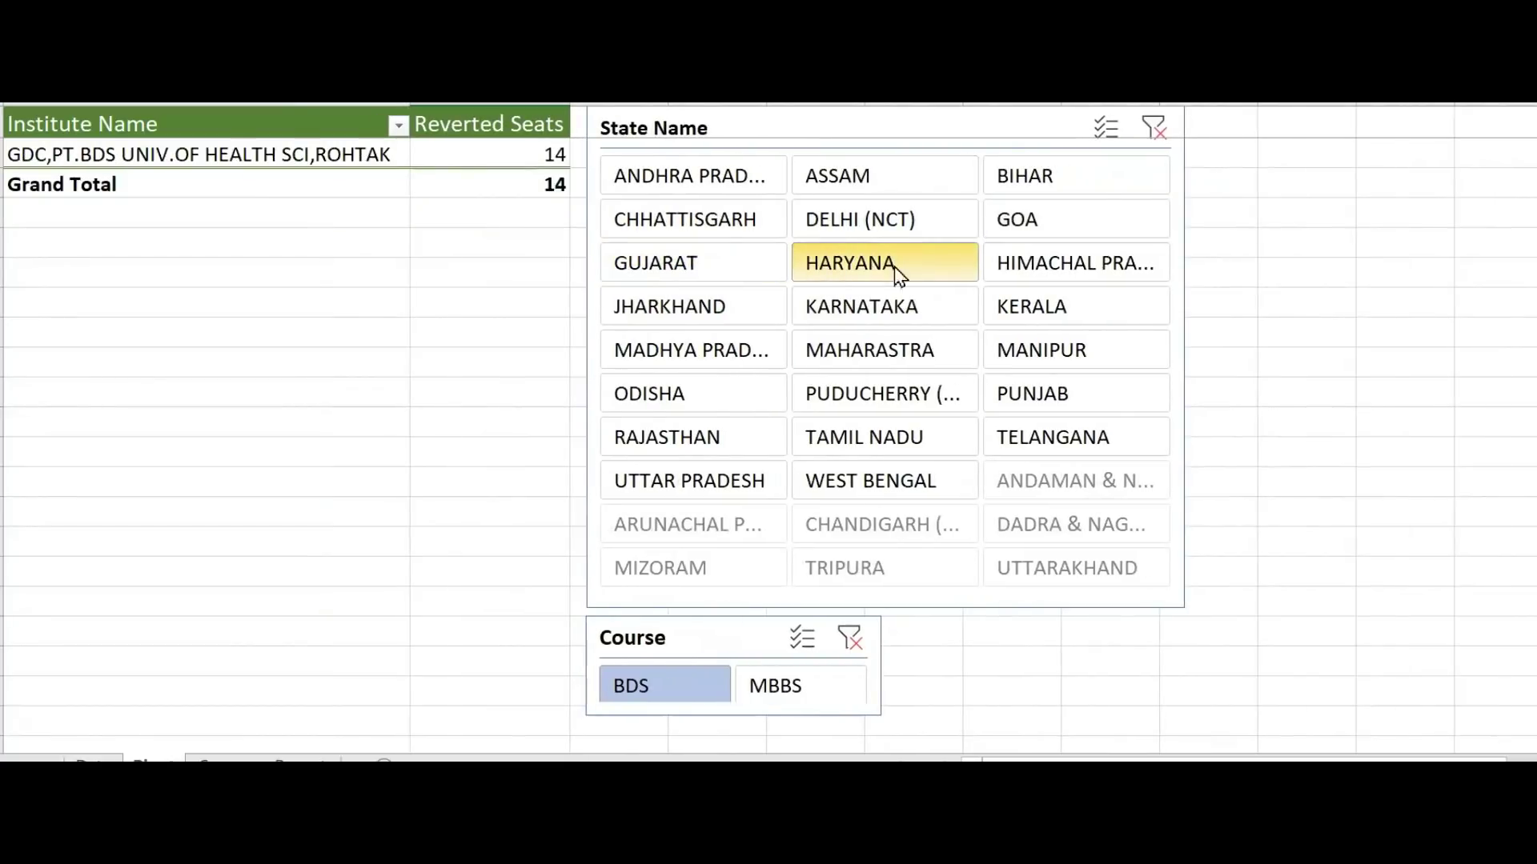
{"action": "left_click", "coordinate": [1034, 266]}
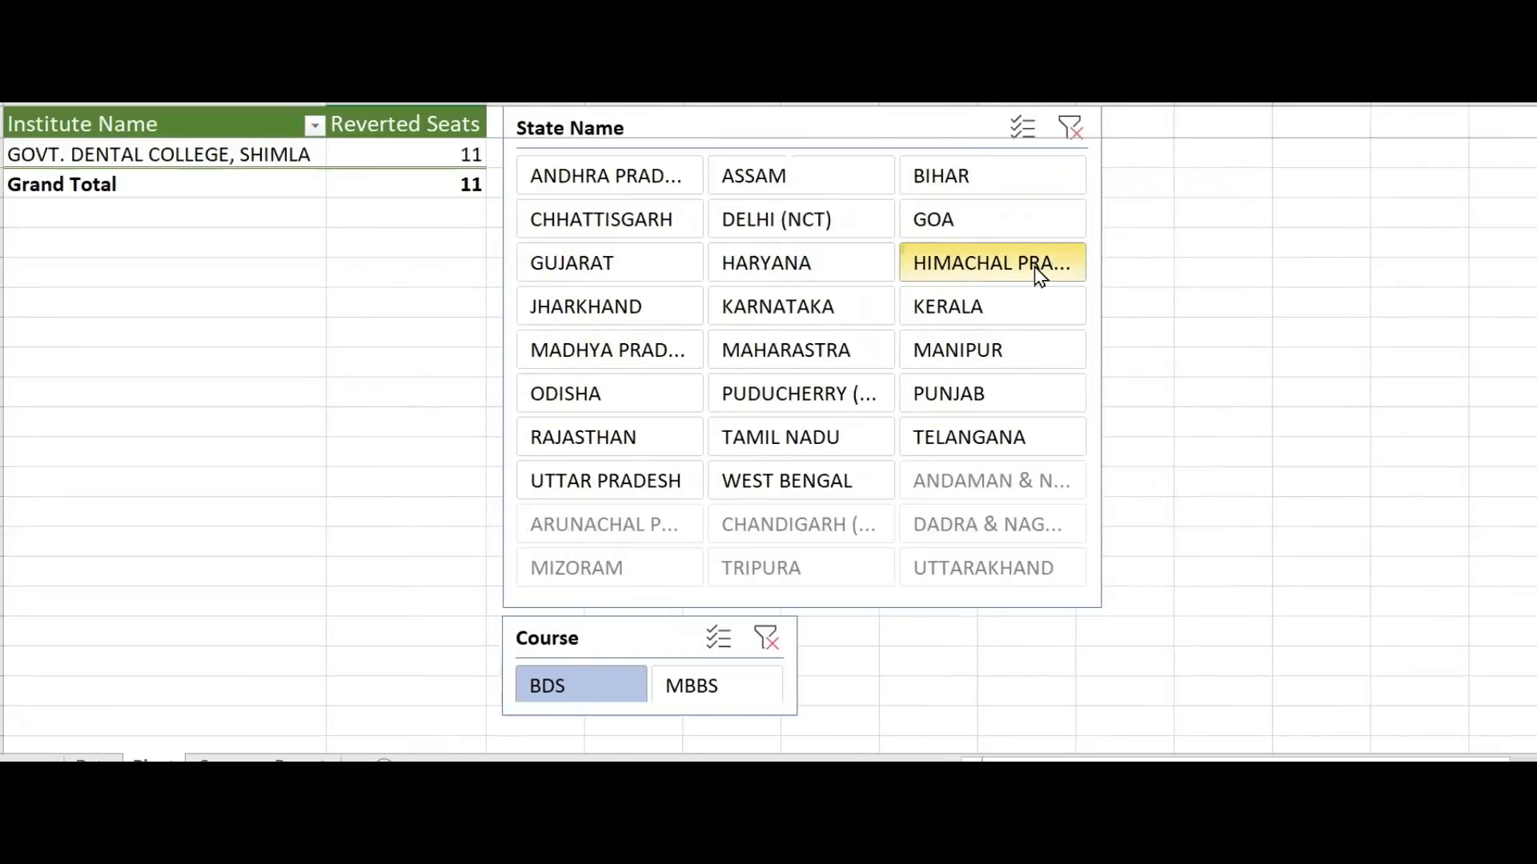
{"action": "left_click", "coordinate": [637, 319]}
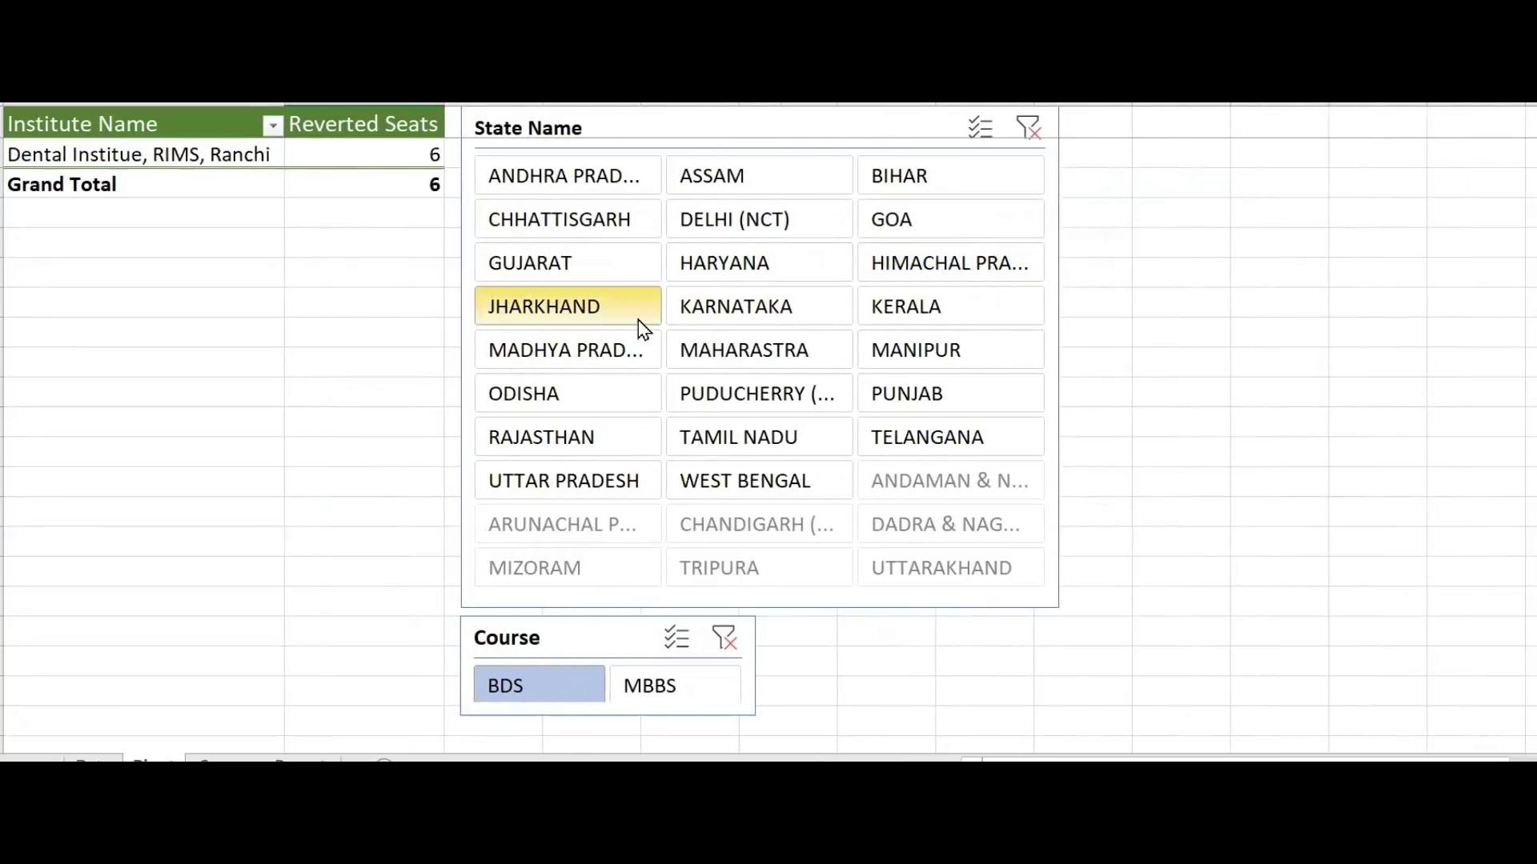
{"action": "left_click", "coordinate": [757, 305]}
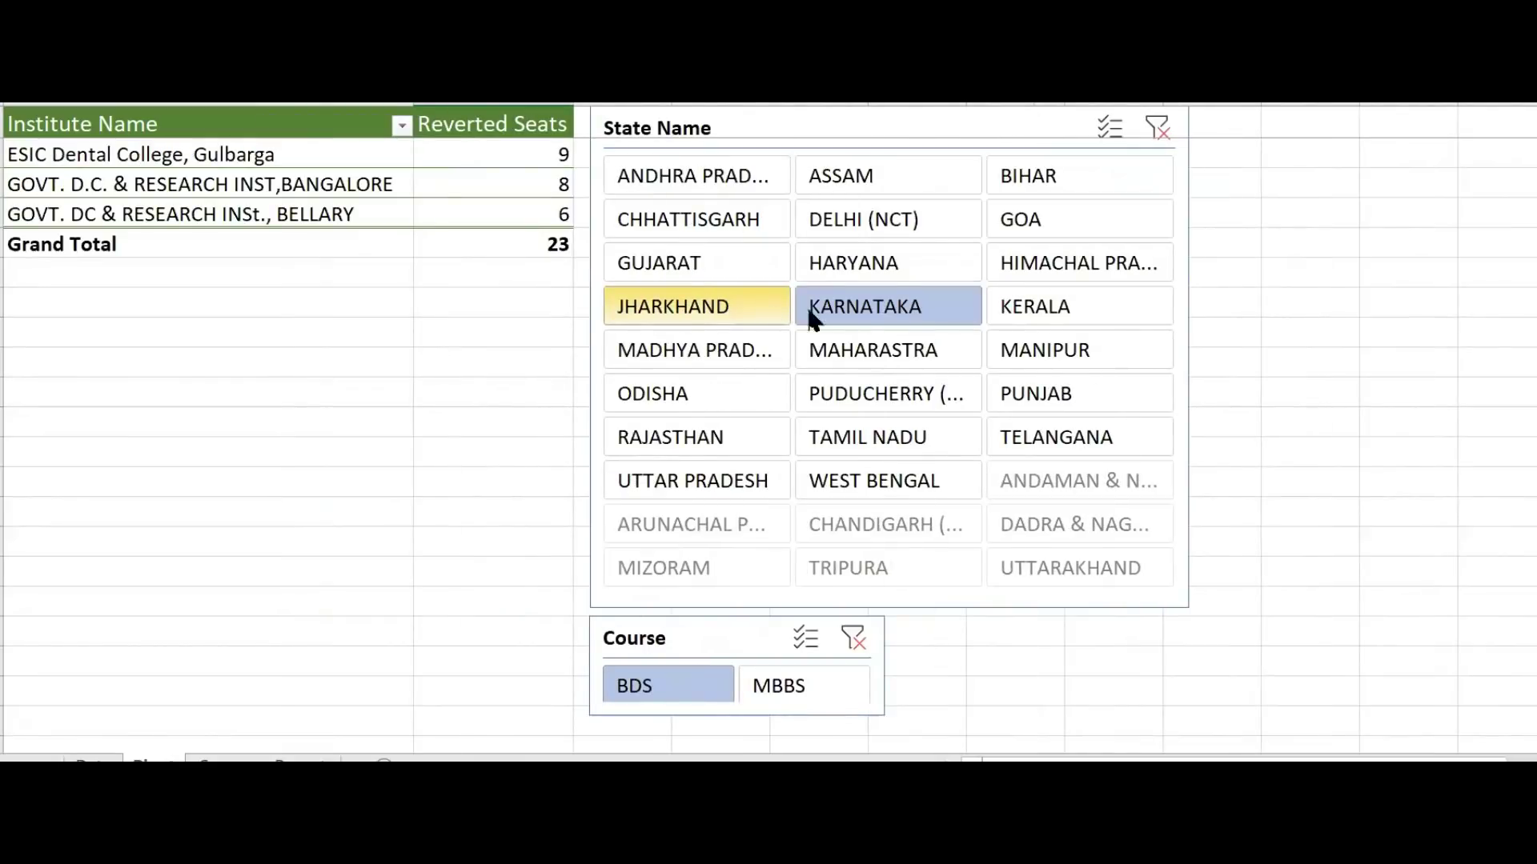
{"action": "left_click", "coordinate": [1010, 306]}
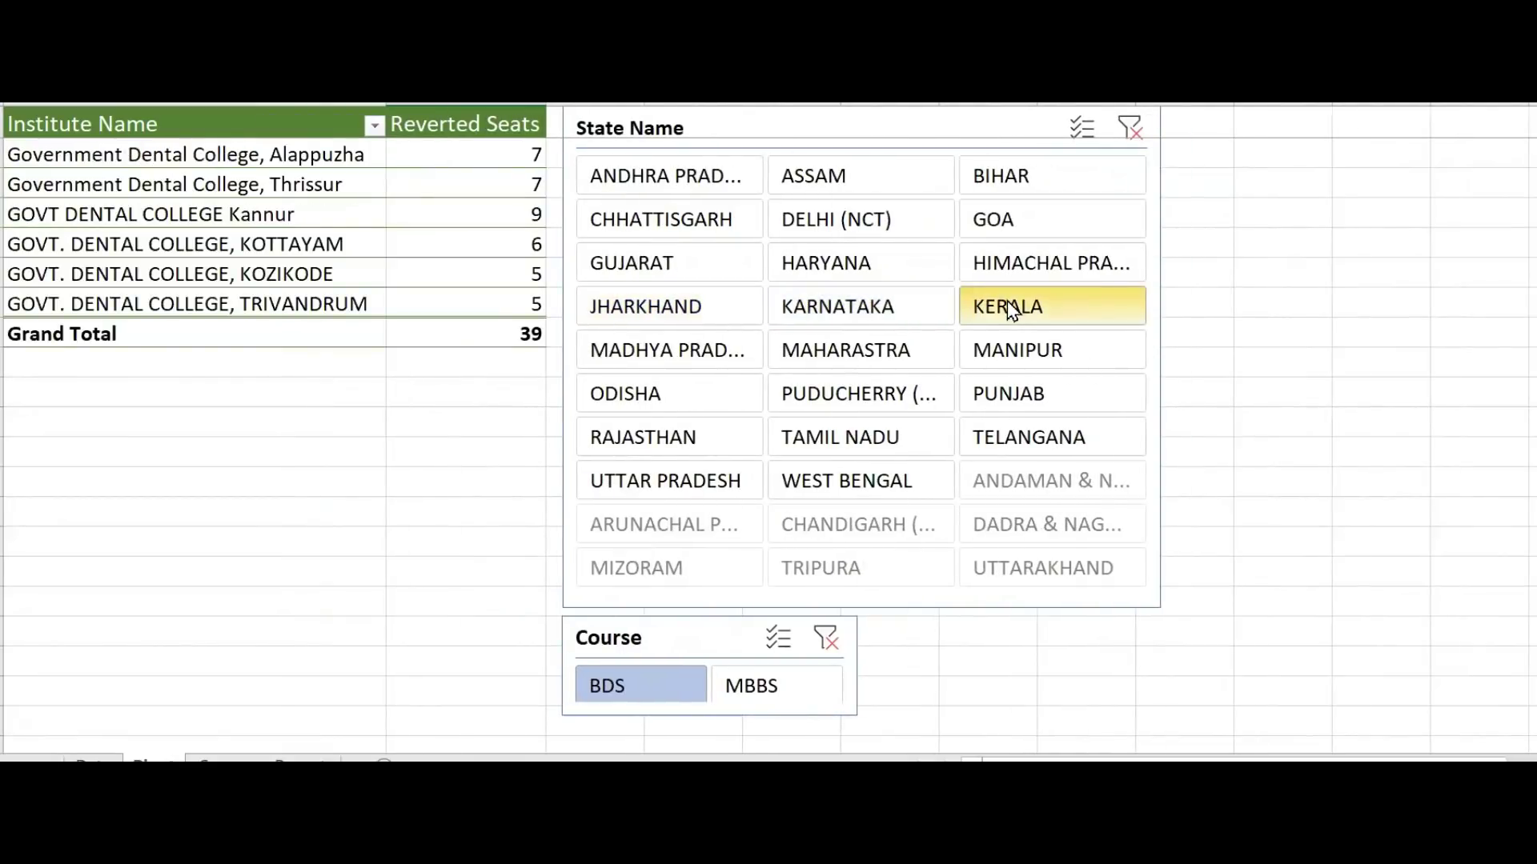
Step: Filter the BDS reverted seats to Madhya Pradesh, Maharashtra, Manipur, Odisha, Puducherry and Punjab in turn
{"action": "left_click", "coordinate": [695, 361]}
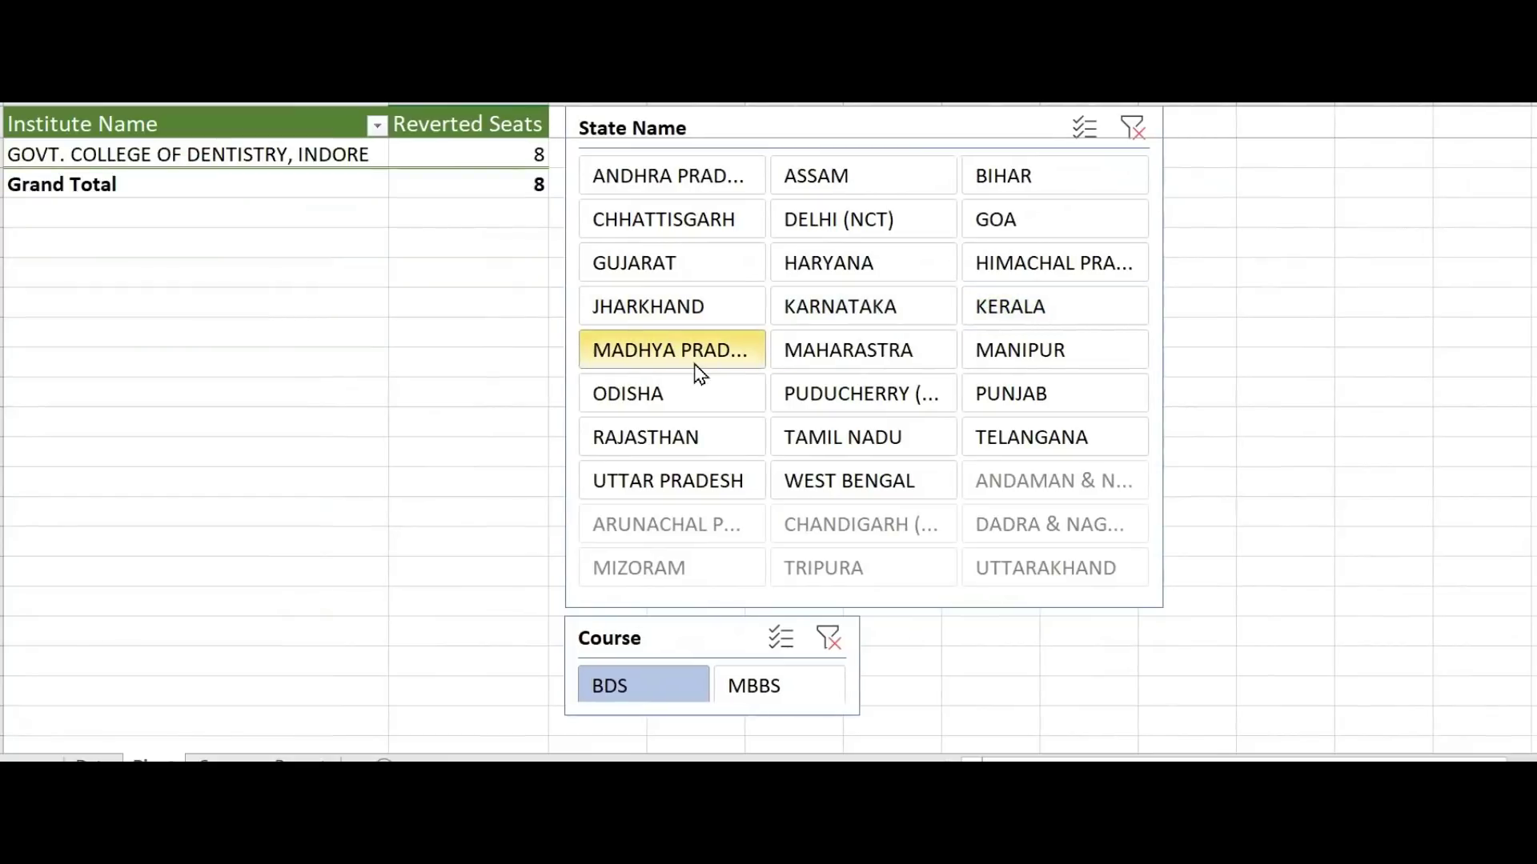
{"action": "left_click", "coordinate": [840, 360]}
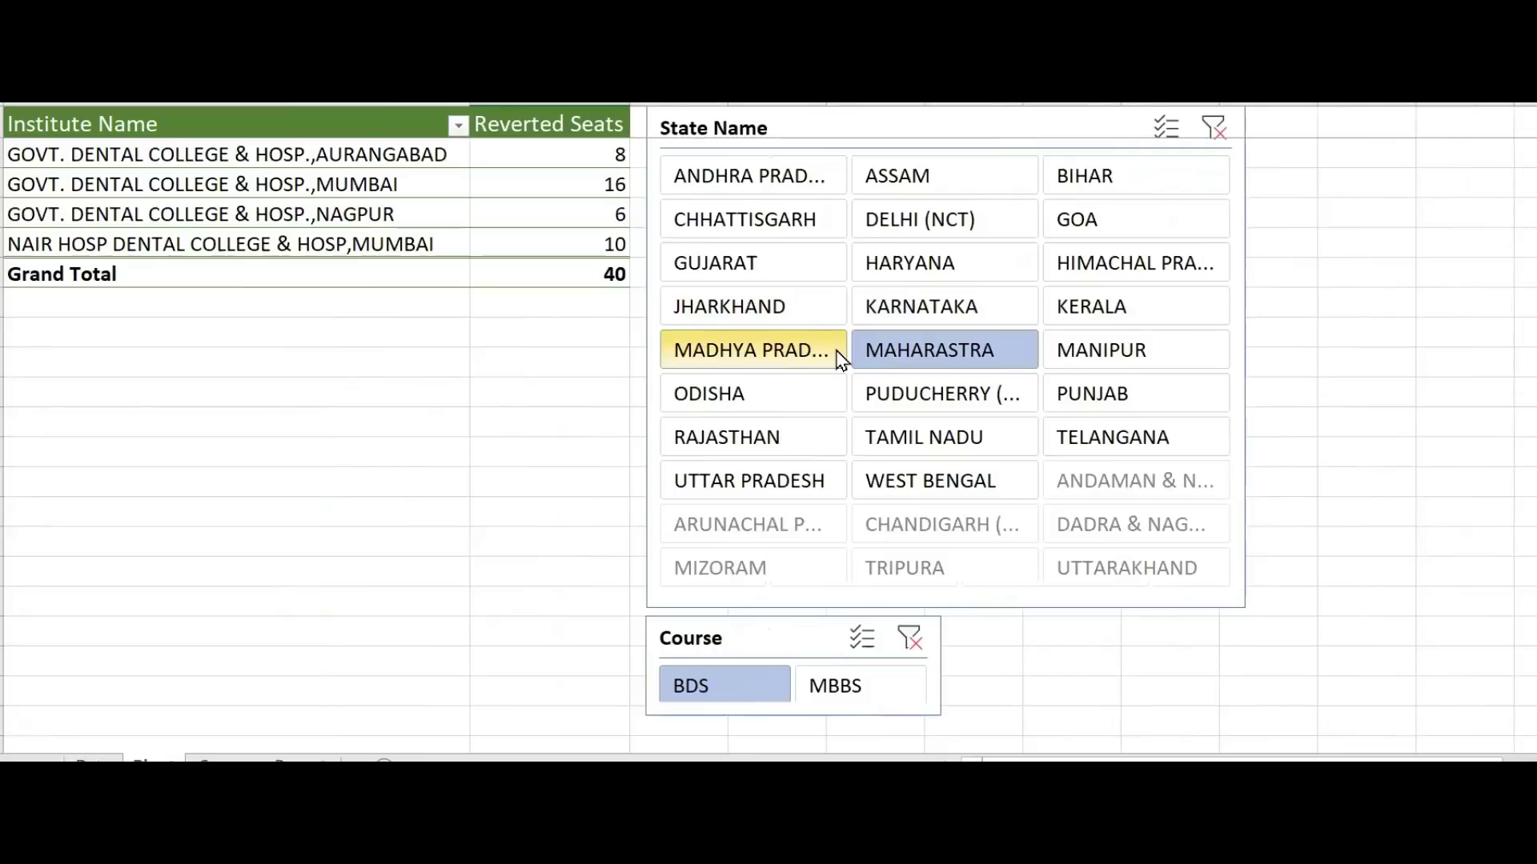
{"action": "left_click", "coordinate": [1092, 350]}
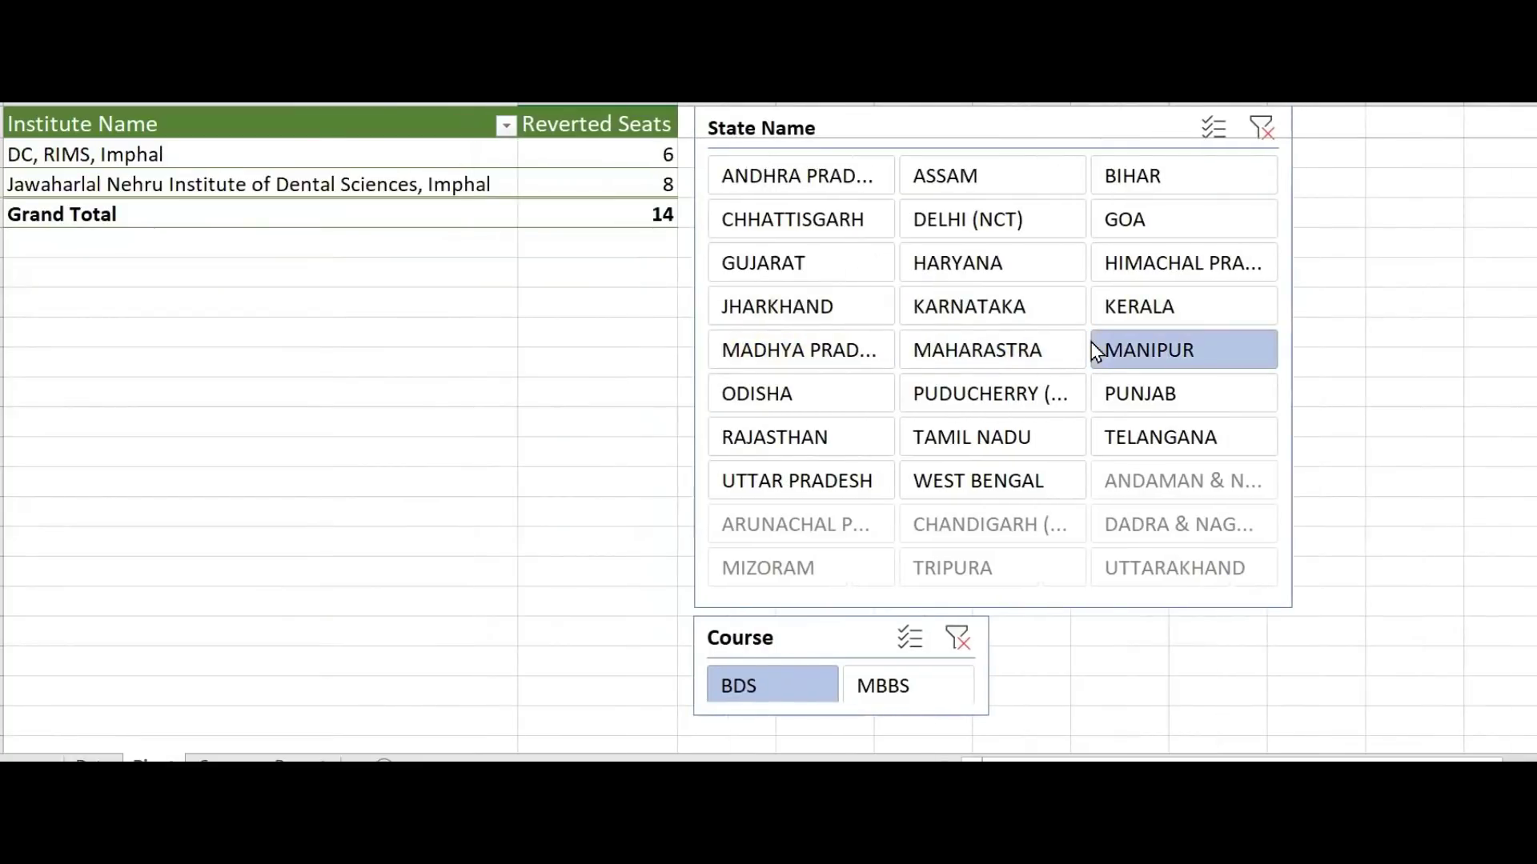
{"action": "left_click", "coordinate": [794, 406]}
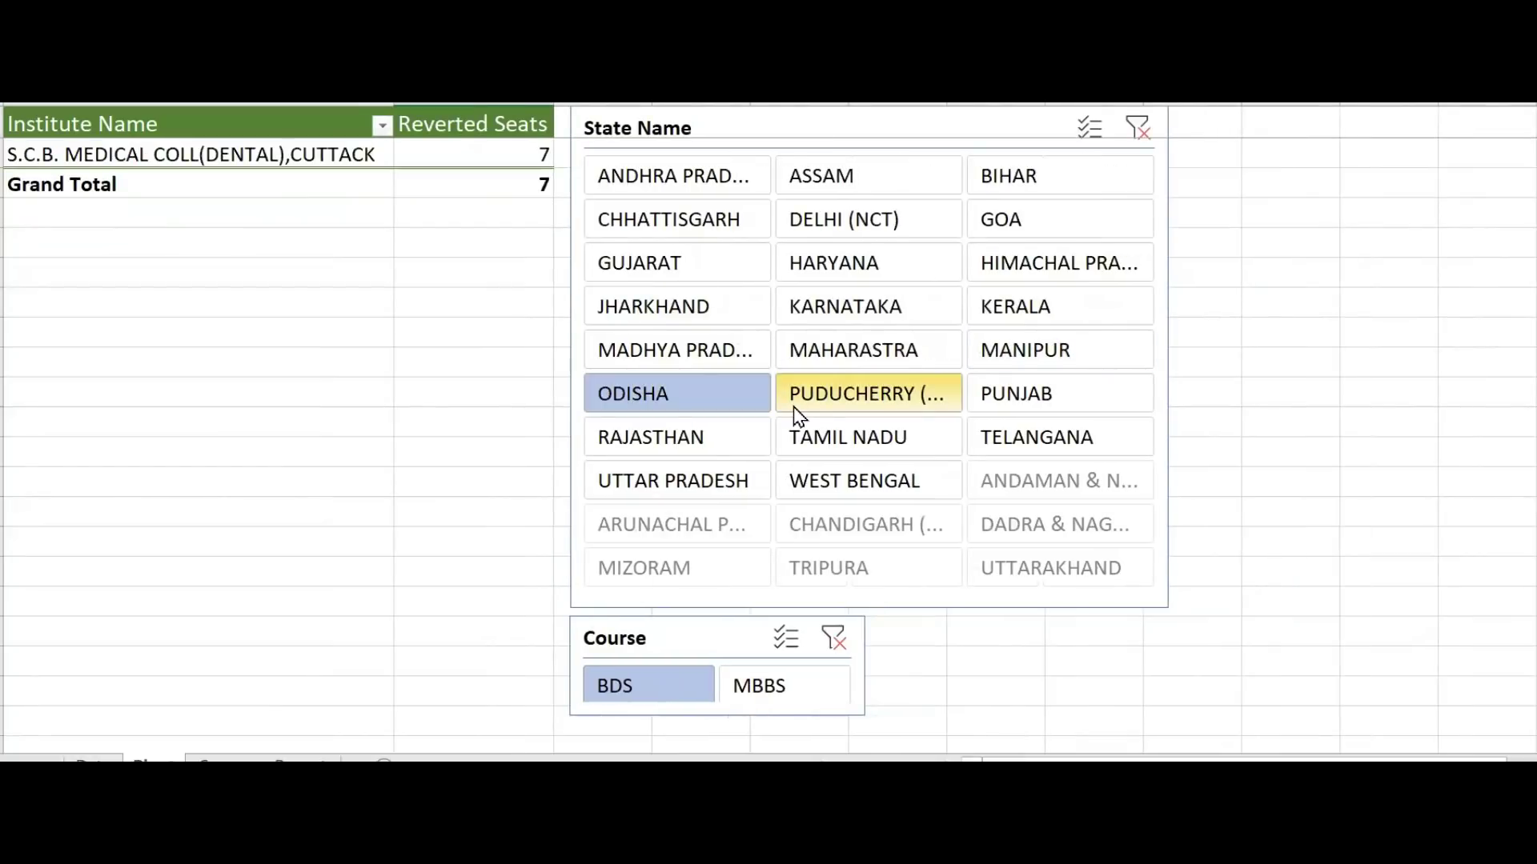
{"action": "left_click", "coordinate": [869, 406]}
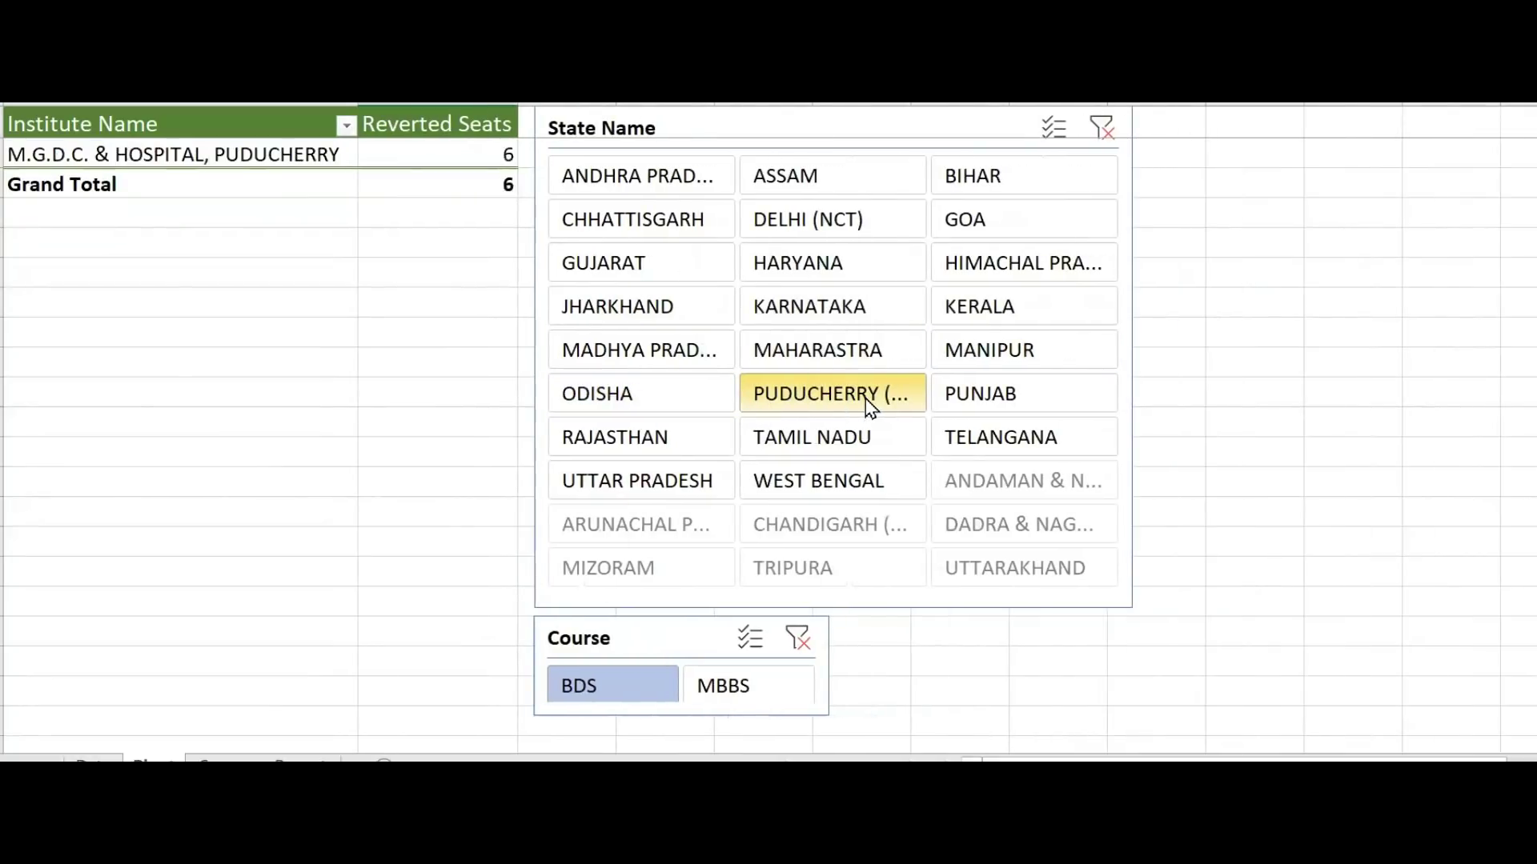
{"action": "left_click", "coordinate": [1029, 400]}
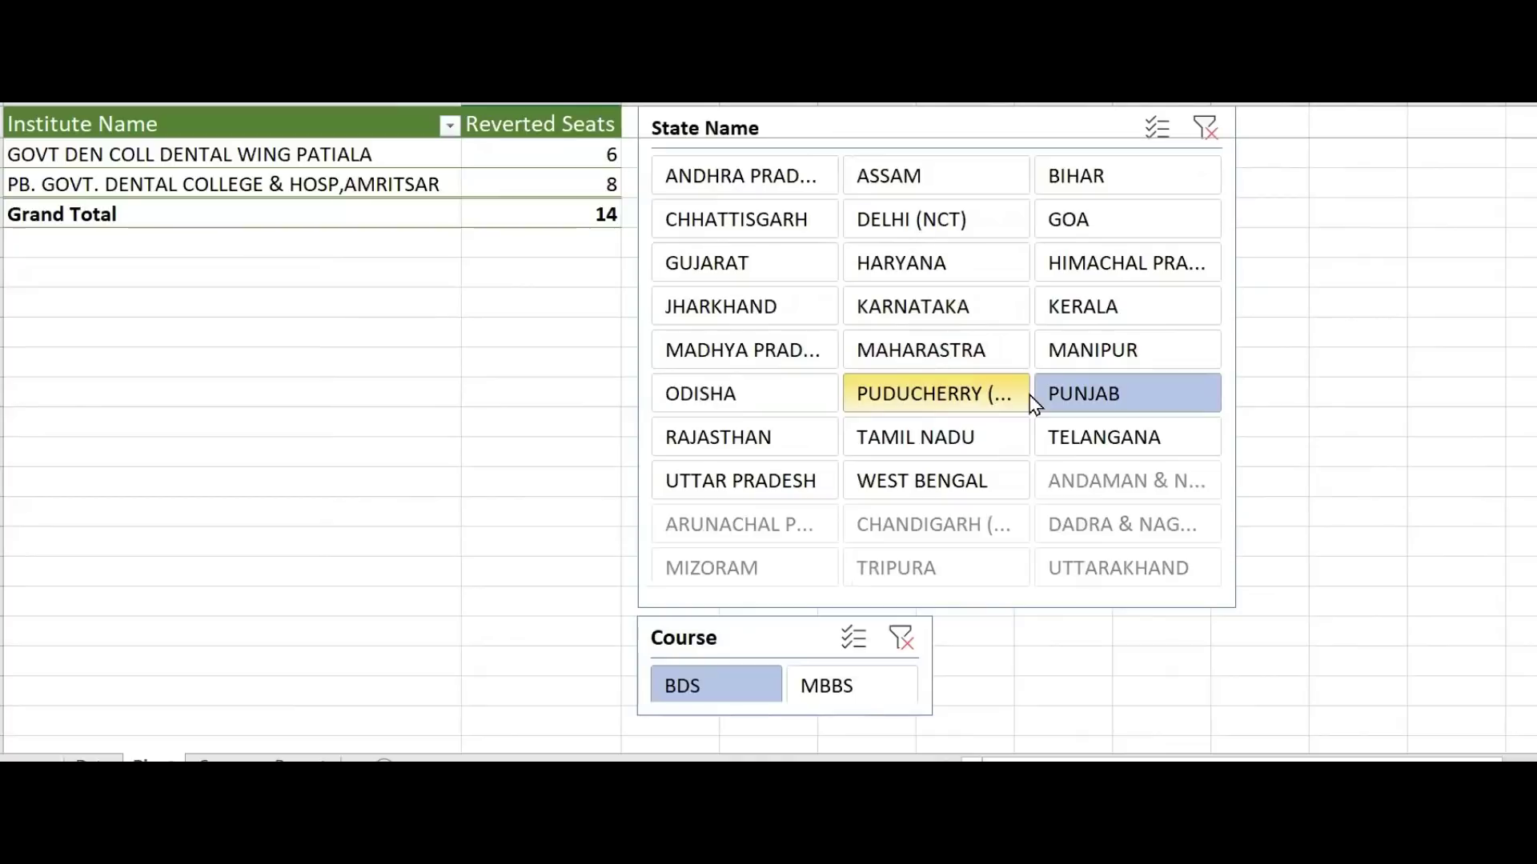
Step: View the BDS reverted seats for Rajasthan, Tamil Nadu, Telangana, Uttar Pradesh and West Bengal individually
{"action": "left_click", "coordinate": [688, 447]}
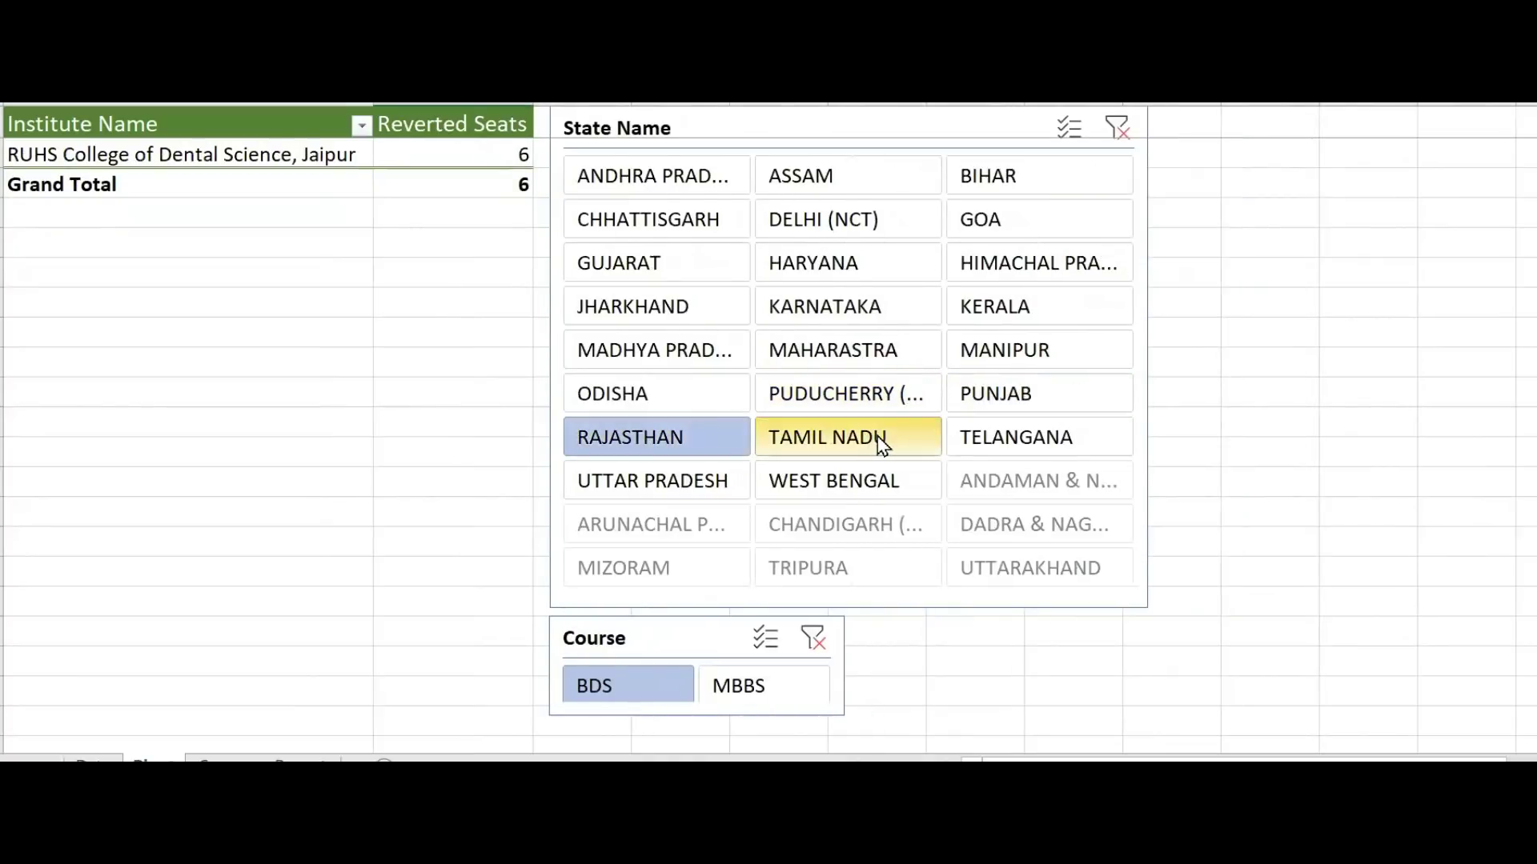
{"action": "left_click", "coordinate": [882, 445]}
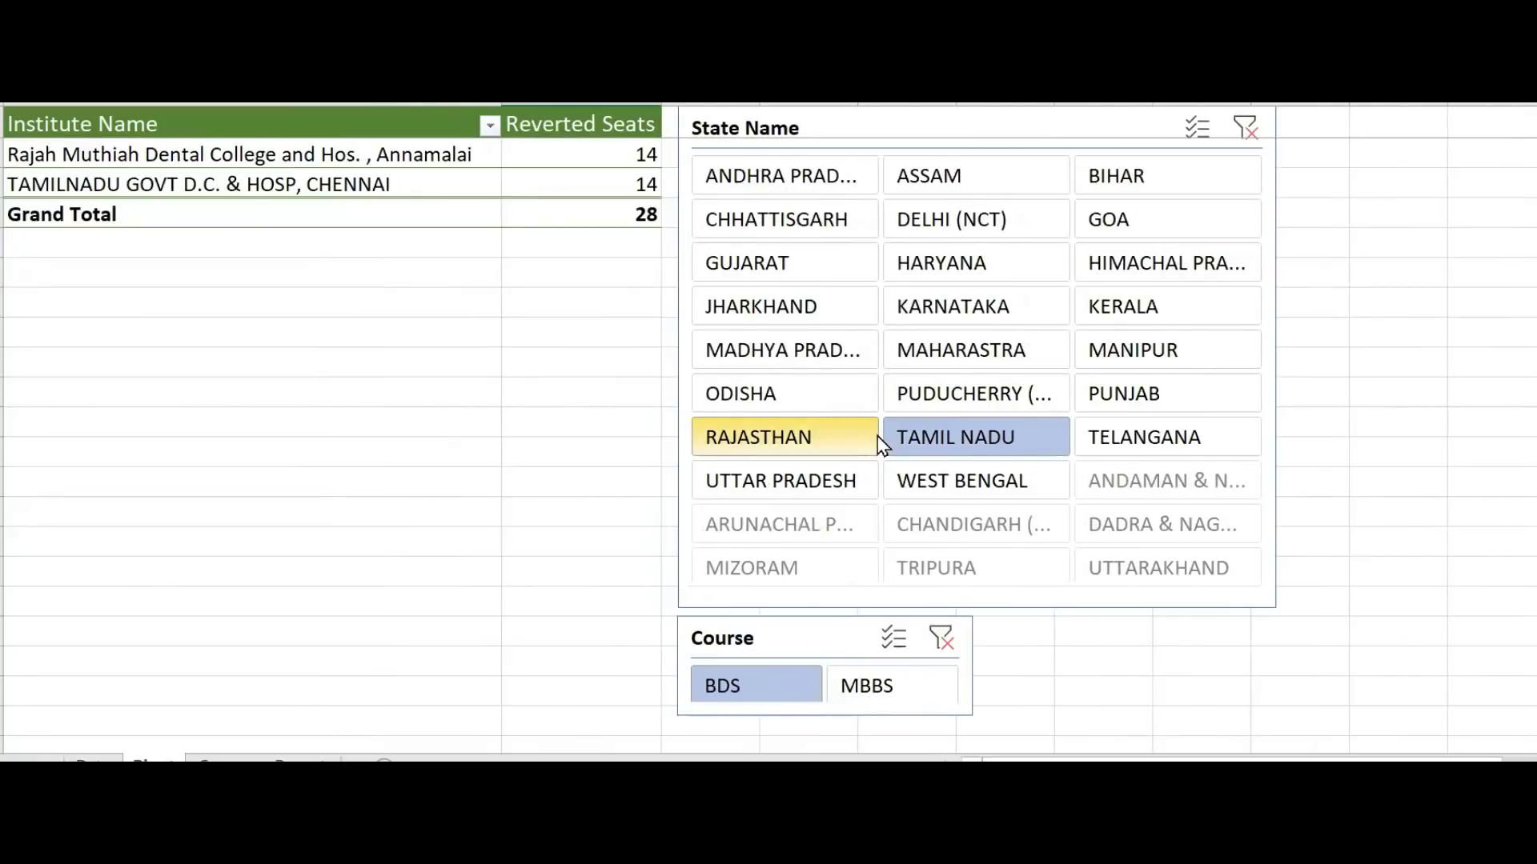
{"action": "left_click", "coordinate": [1118, 430]}
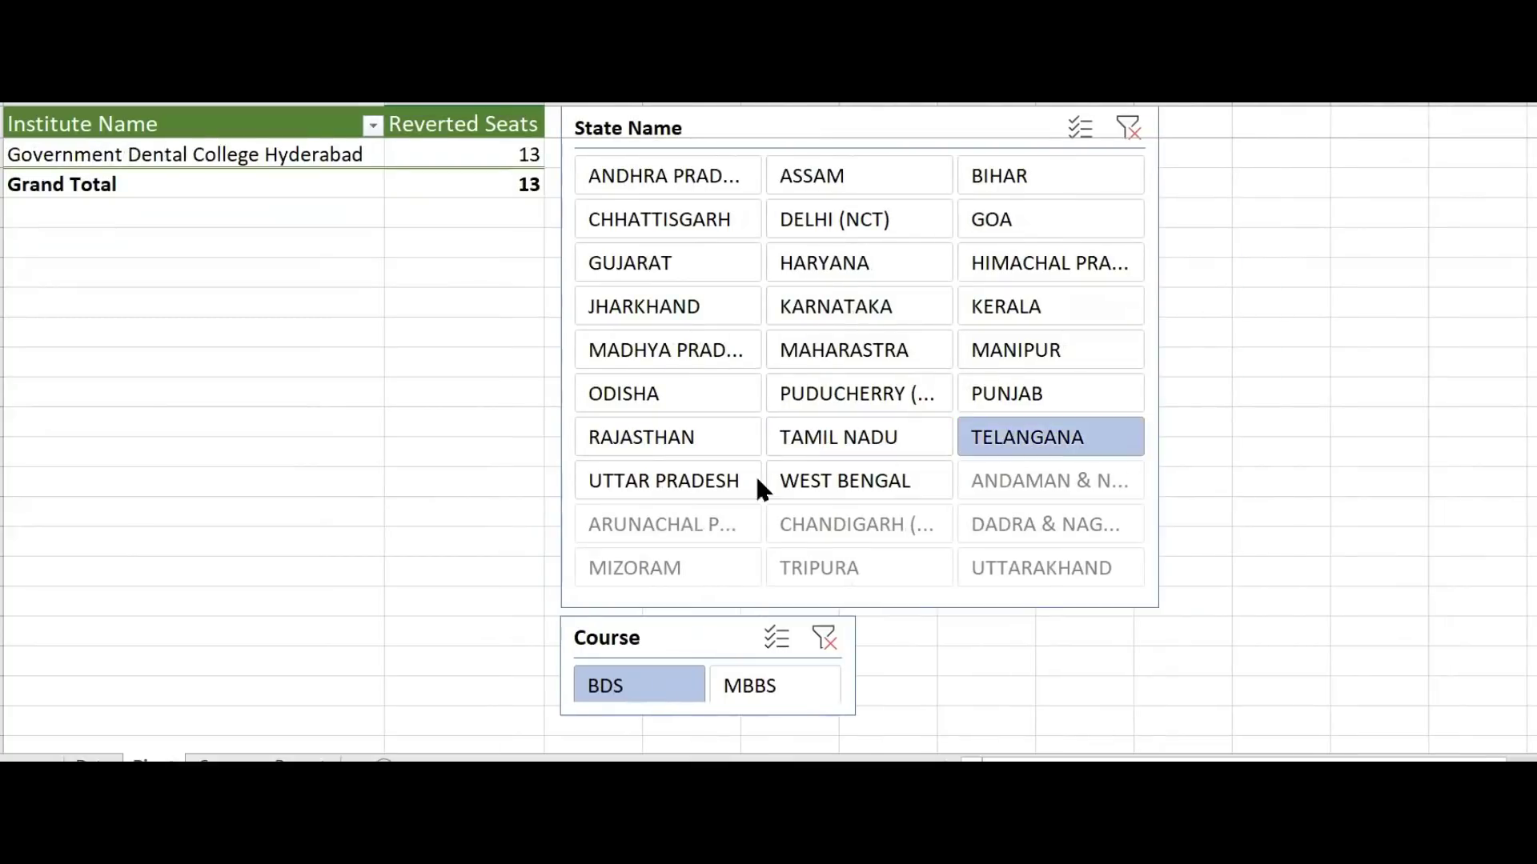
{"action": "left_click", "coordinate": [677, 476]}
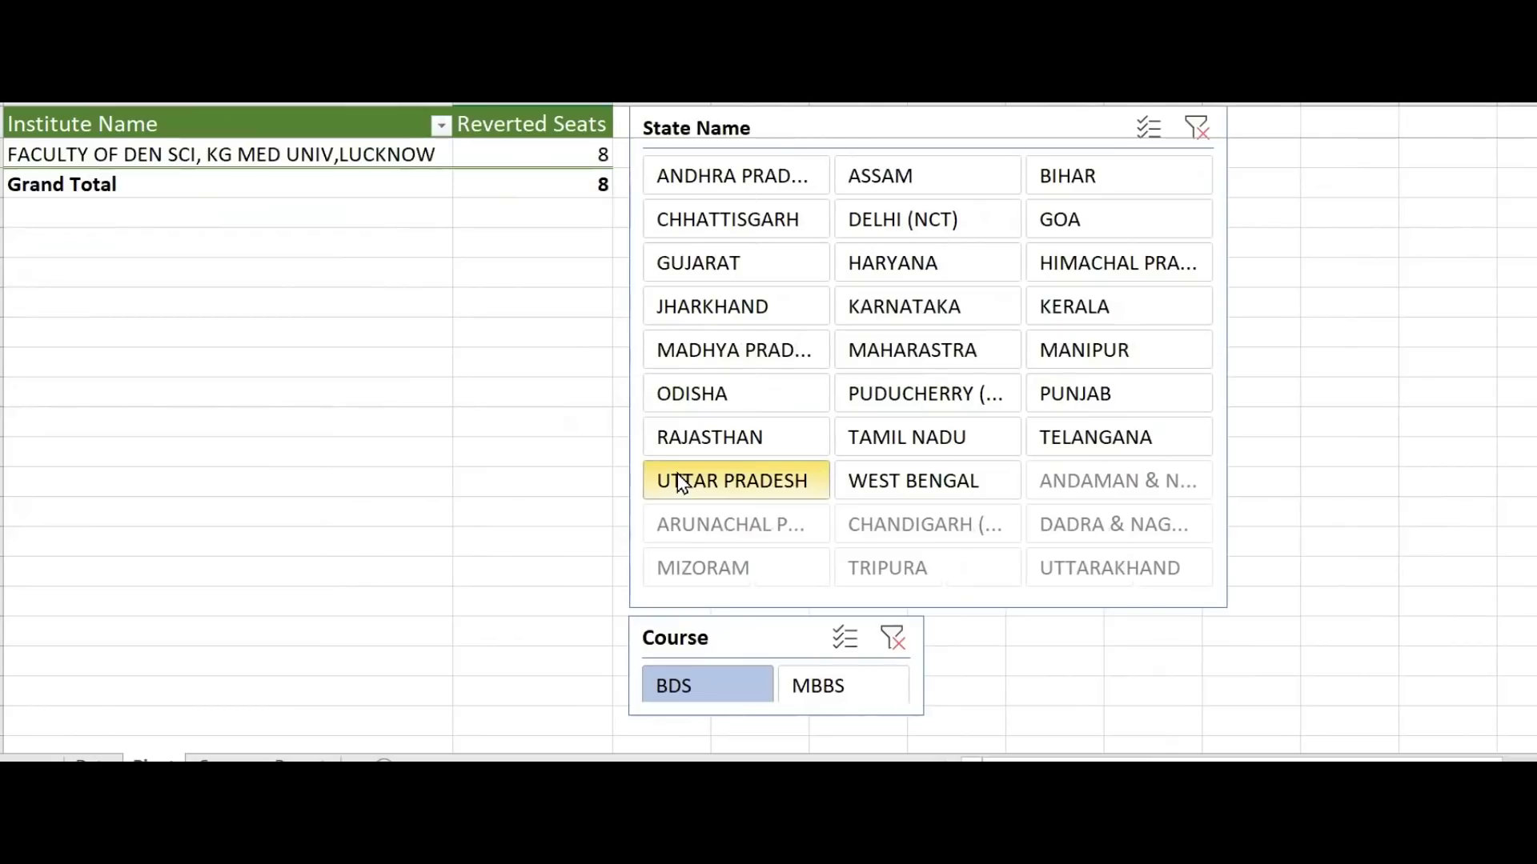
{"action": "left_click", "coordinate": [887, 476]}
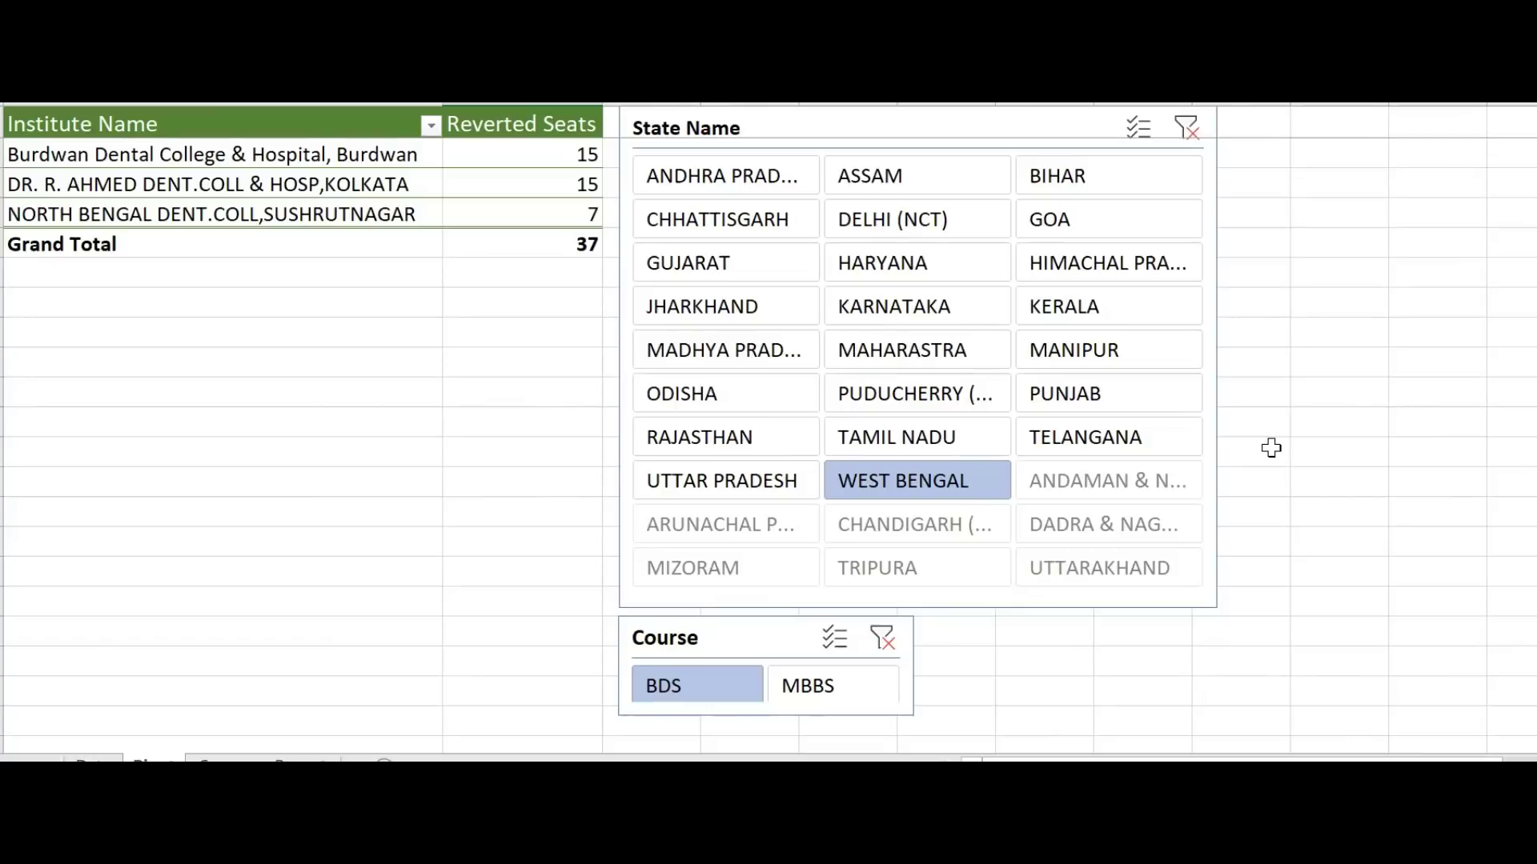
Step: Filter the BDS reverted seats to all states from Andhra Pradesh to West Bengal, and review the list down to its grand total and back to the start
{"action": "left_click", "coordinate": [672, 178]}
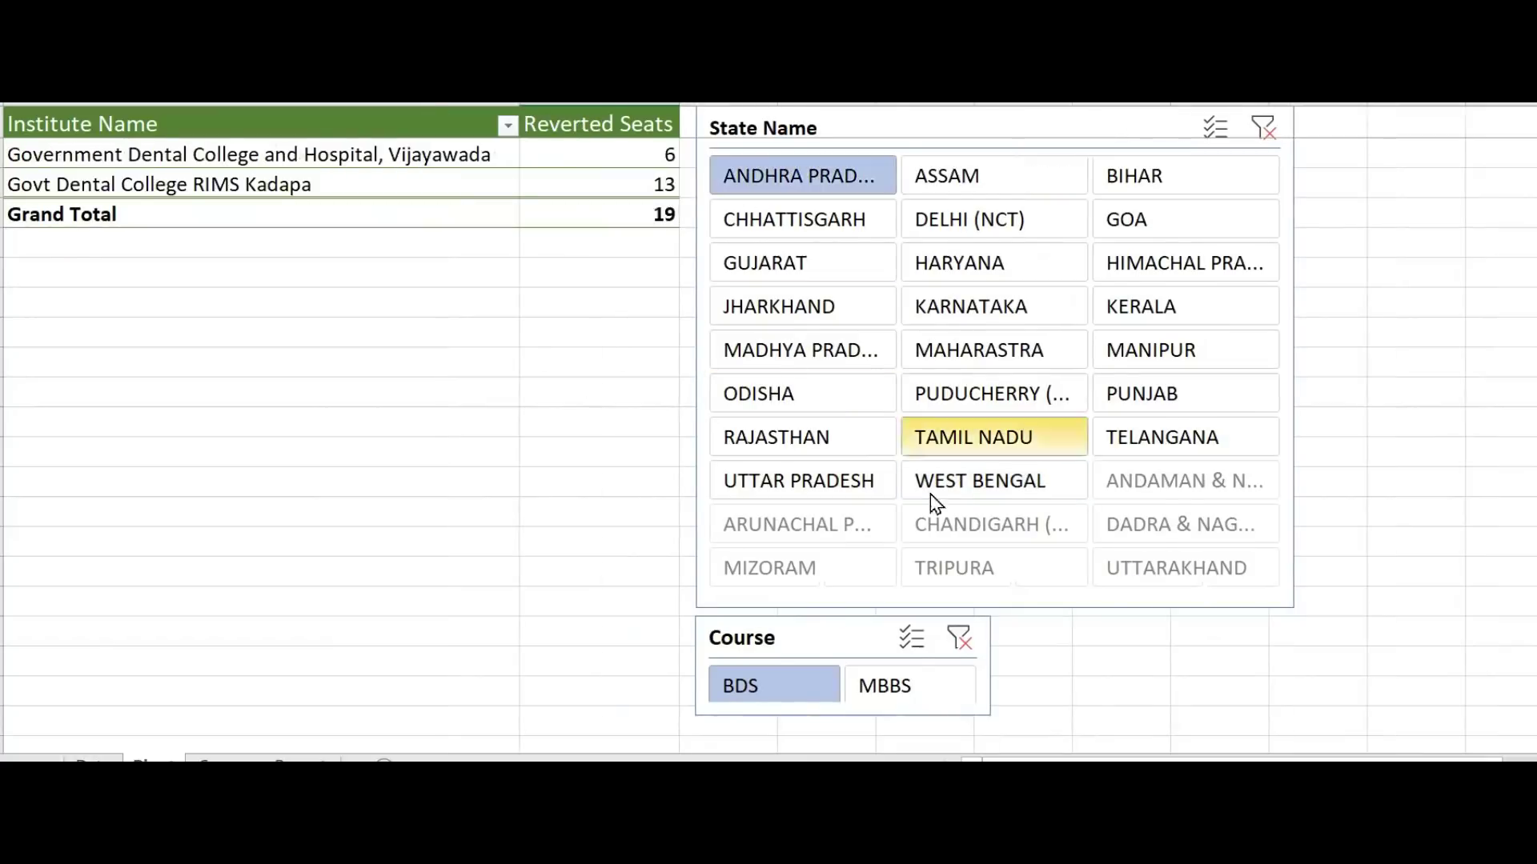
{"action": "left_click", "coordinate": [1032, 490], "text": "shift"}
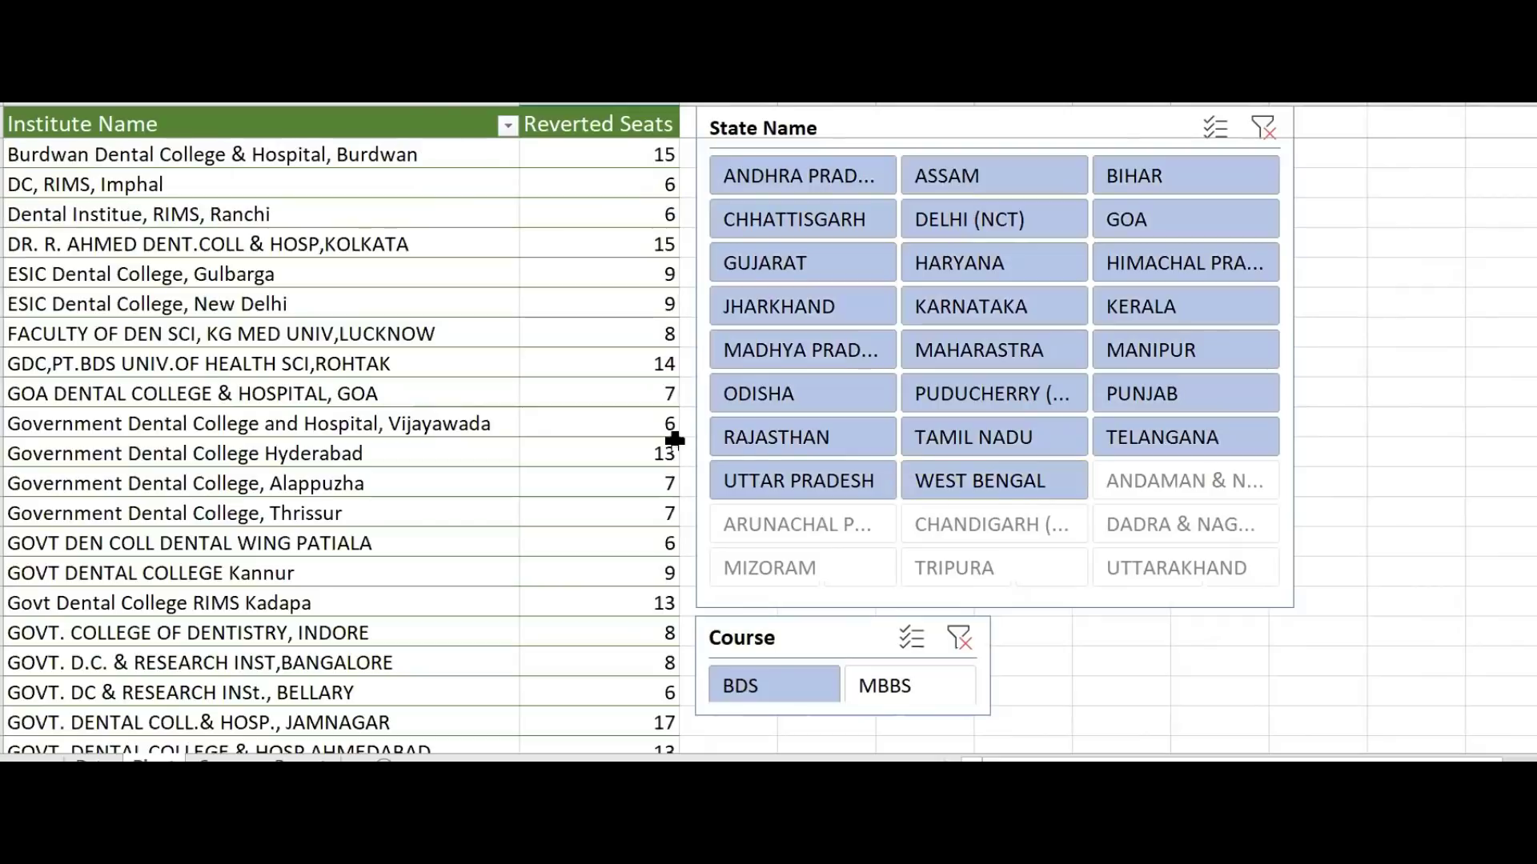
{"action": "key", "text": "ctrl+Down"}
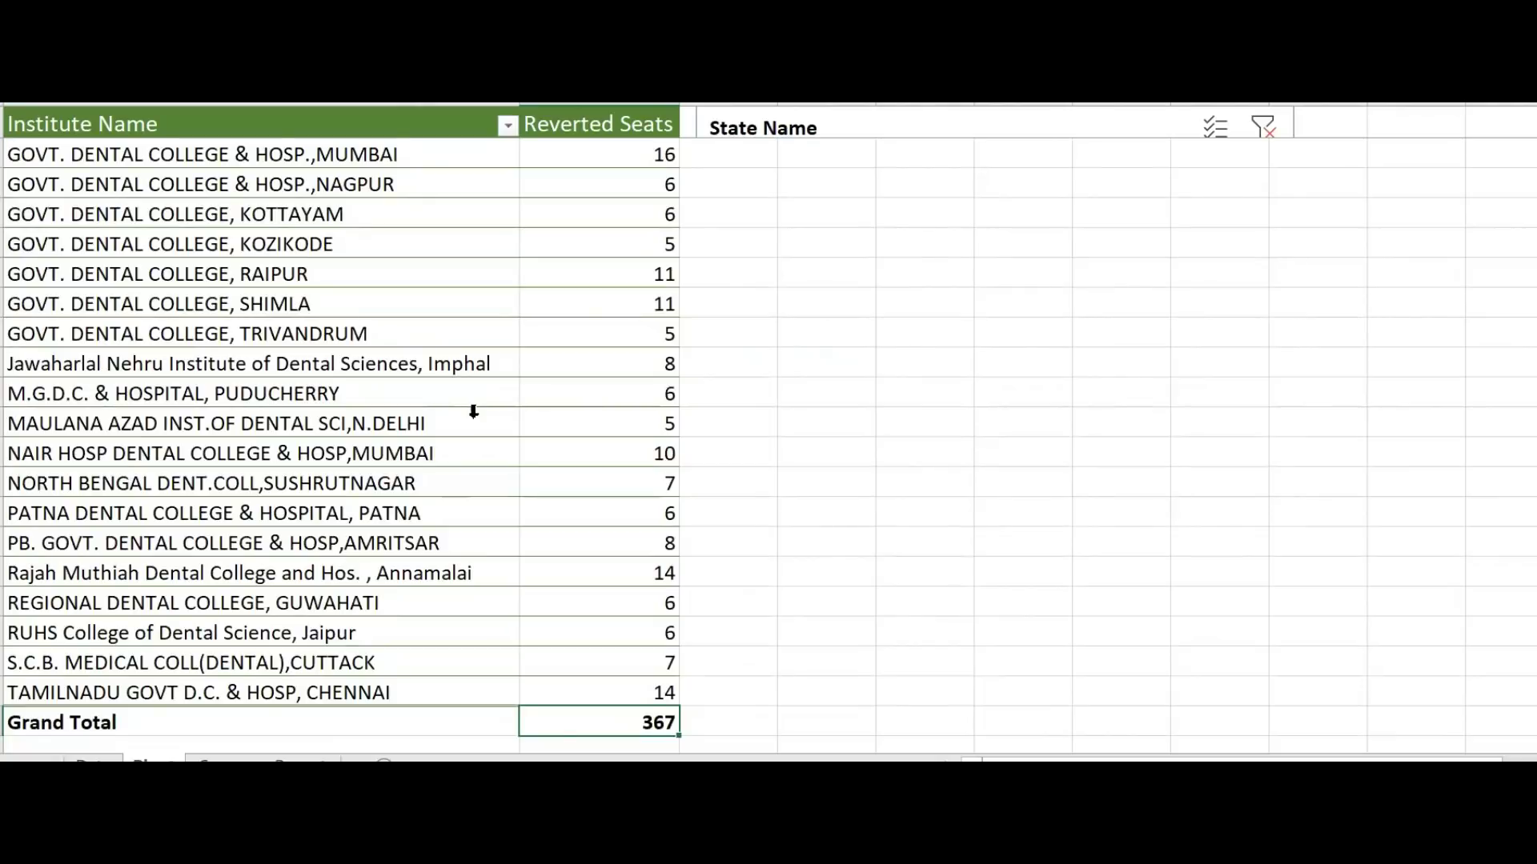
{"action": "left_click", "coordinate": [611, 401]}
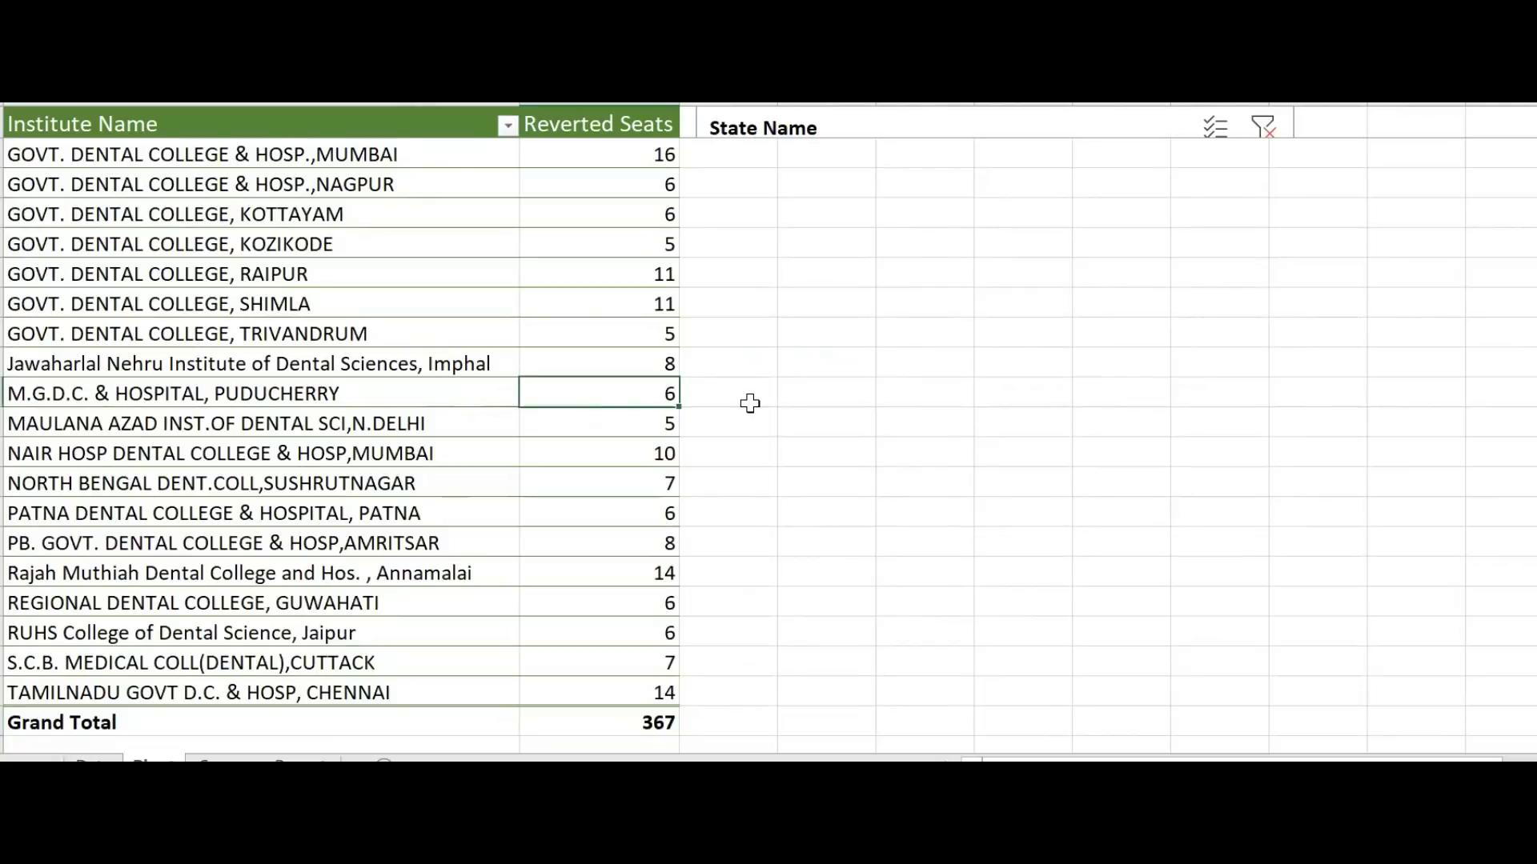
{"action": "key", "text": "ctrl+Up"}
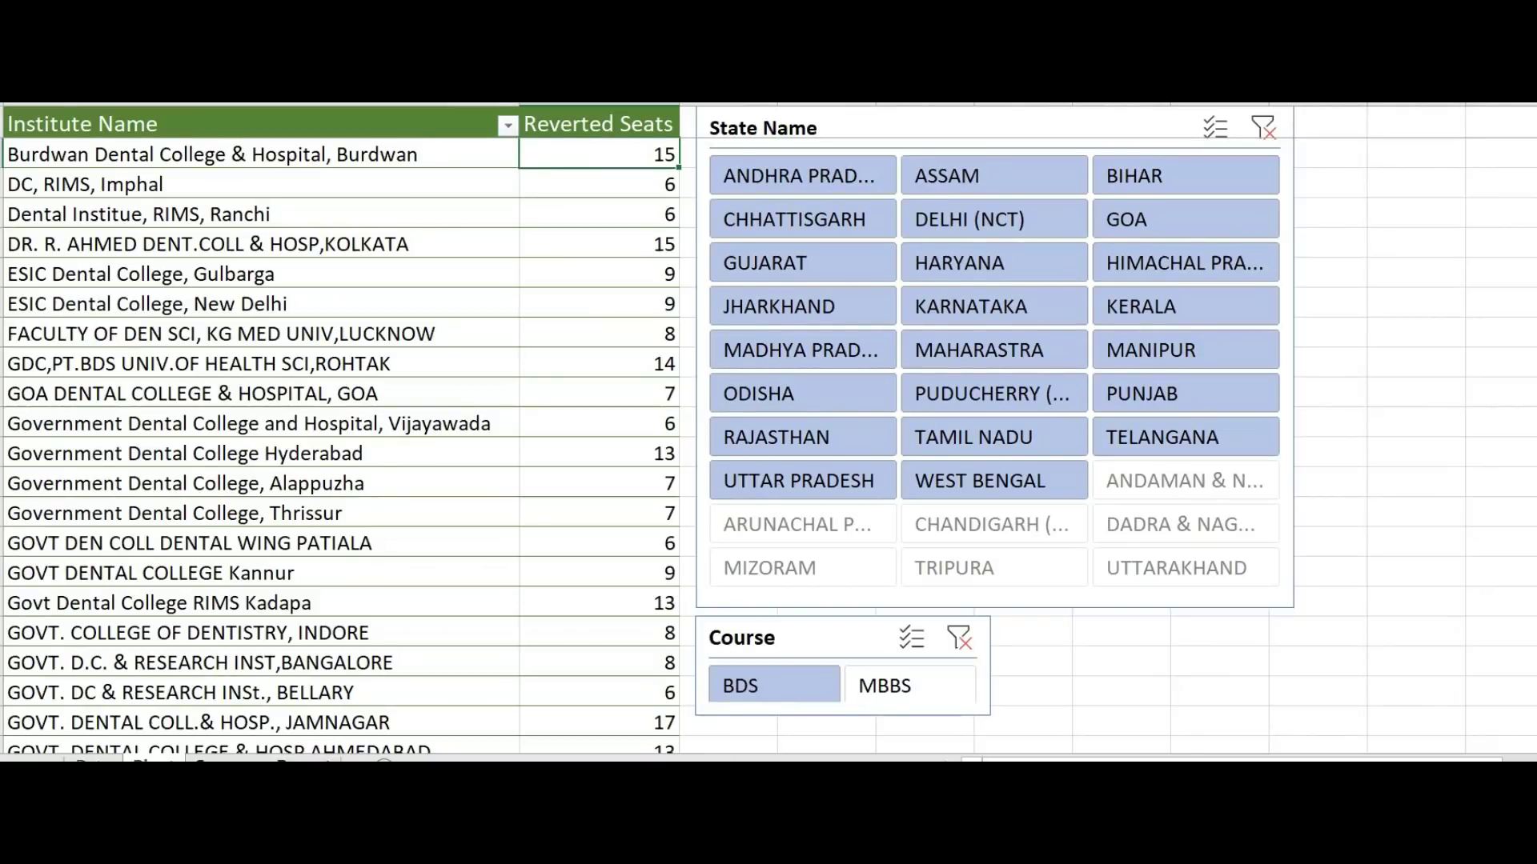
Step: Examine the summary sheet comparing 2019 and 2020 MBBS and BDS seats, and return to the pivot table sheet
{"action": "left_click", "coordinate": [263, 759]}
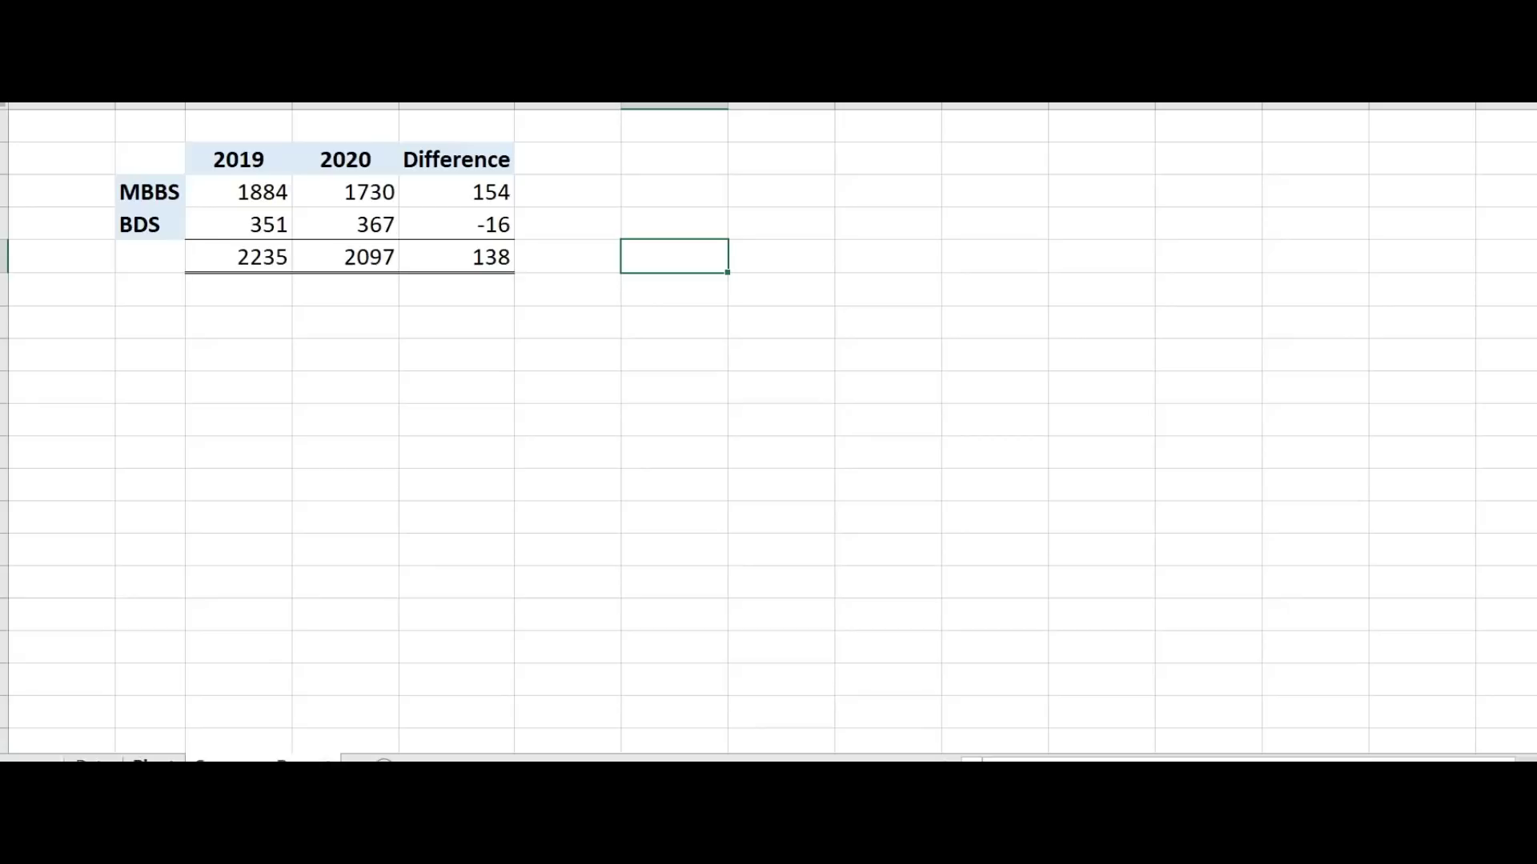
{"action": "left_click", "coordinate": [151, 761]}
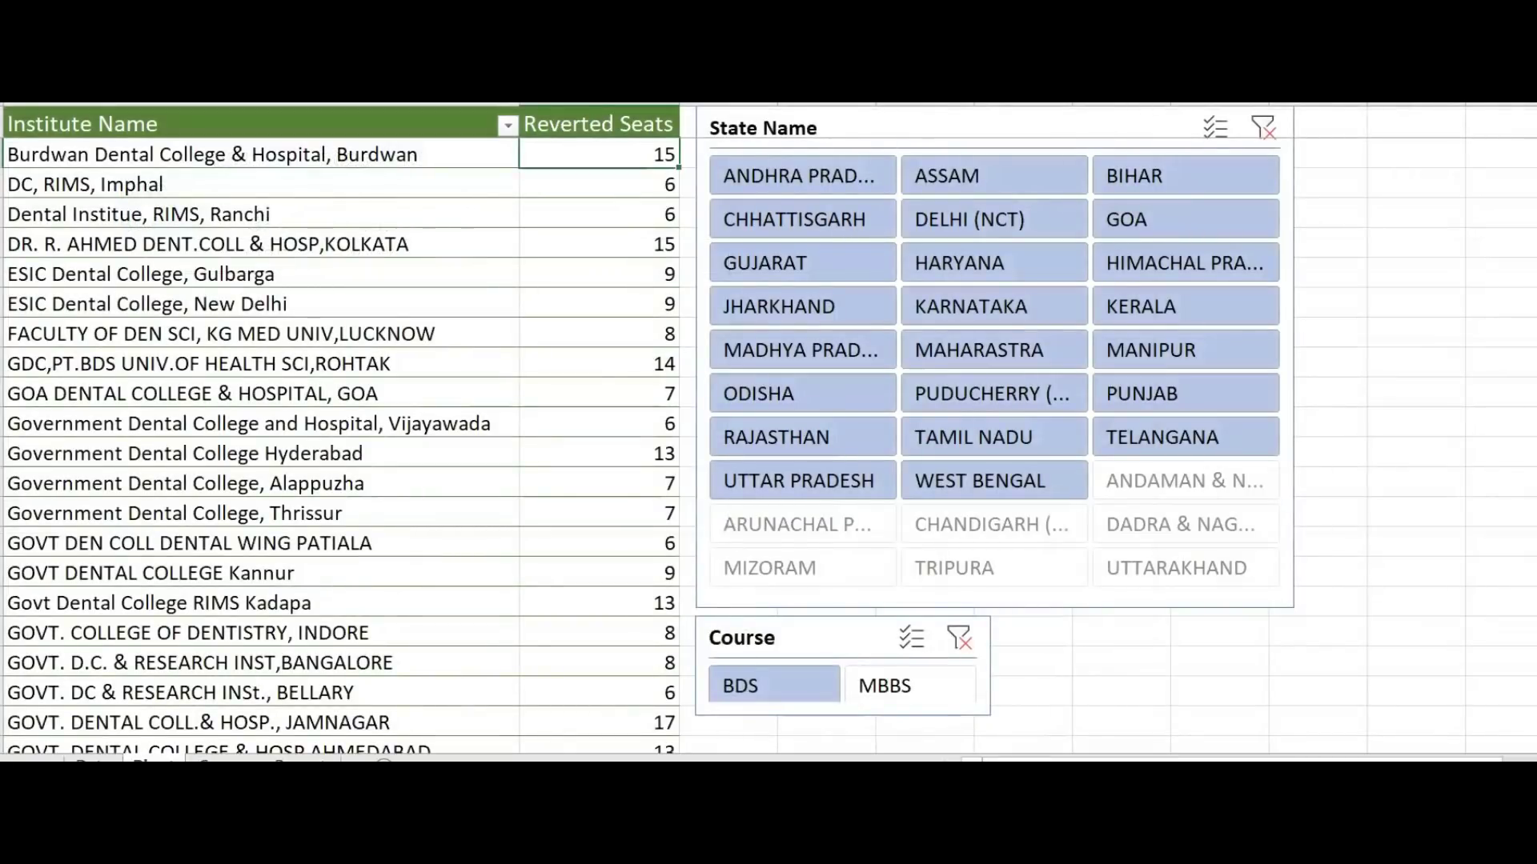